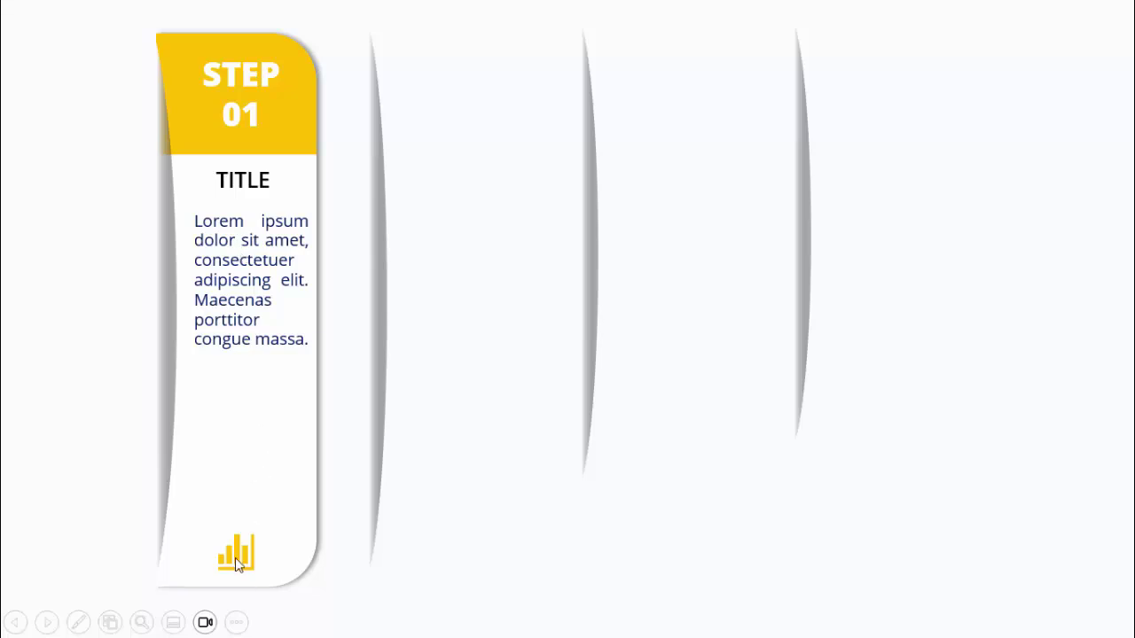
Play the final step card's entrance in the preview, then turn on guides for blank slide 3.
click(937, 383)
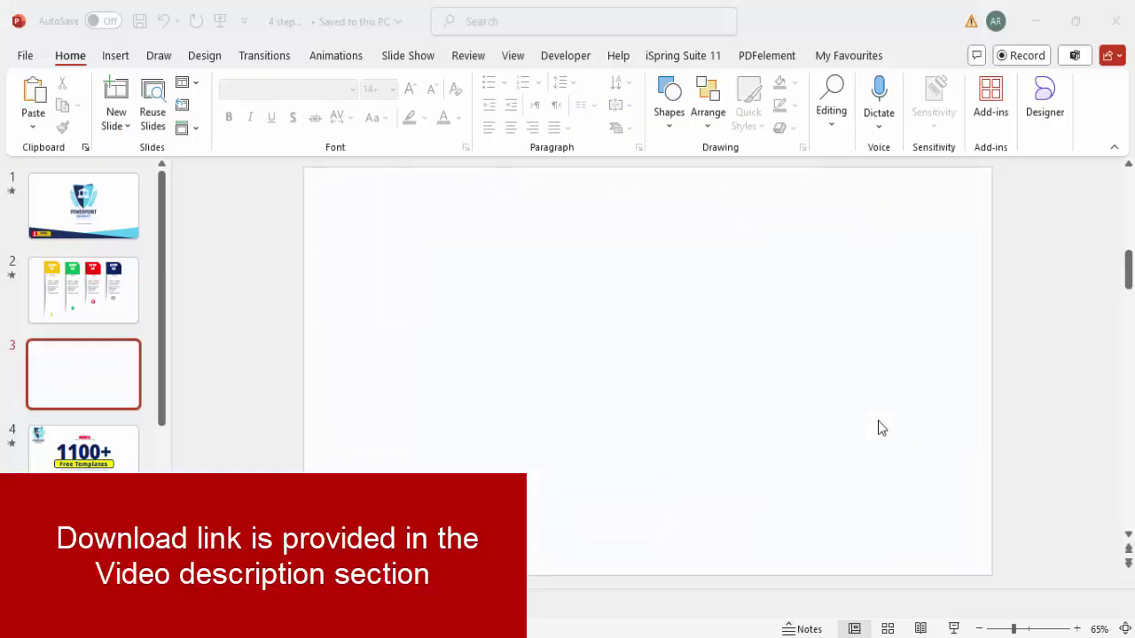
click(514, 56)
click(381, 129)
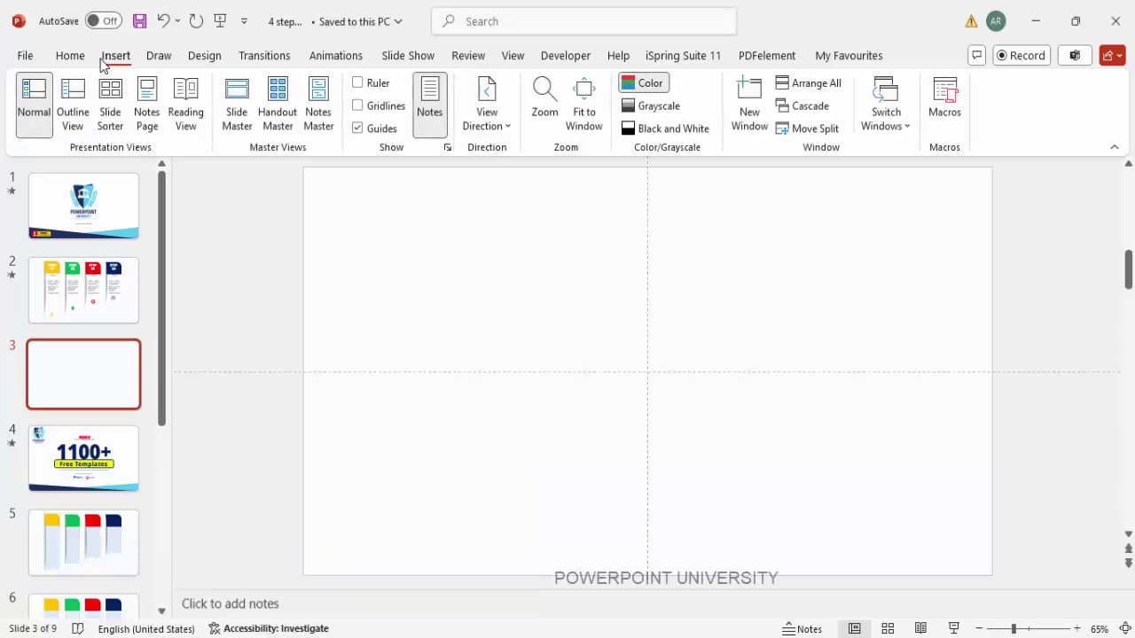
Pick the Top Corners Rounded rectangle from the Insert Shapes gallery.
click(115, 56)
click(370, 120)
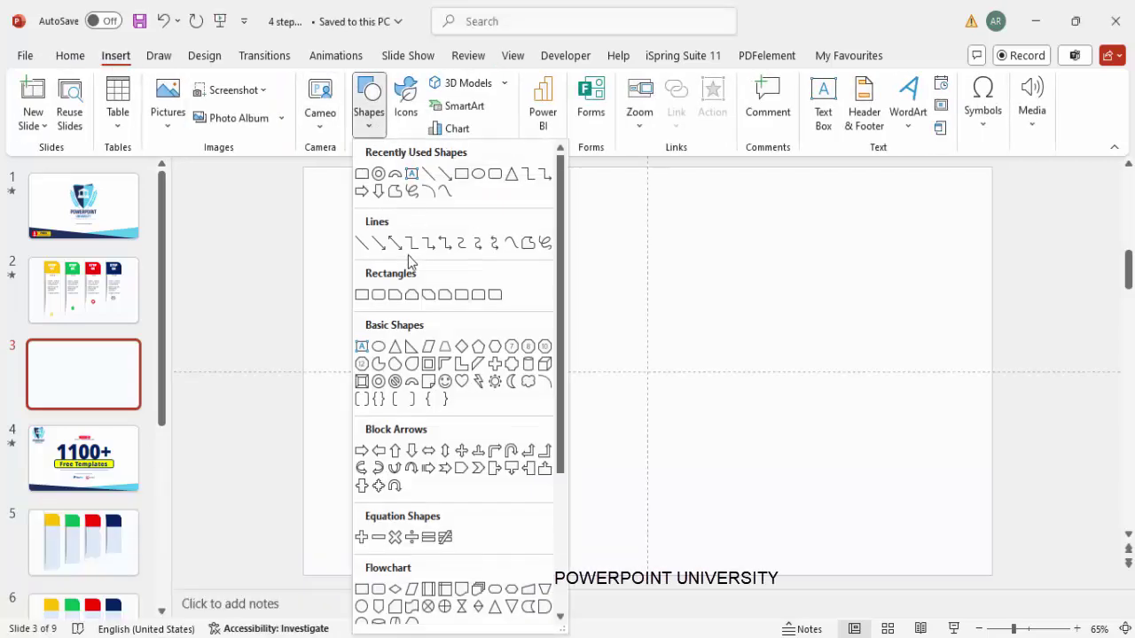
click(479, 296)
Draw a Top Corners Rounded rectangle and rotate it 90° right into a vertical bar.
mouse_move(449, 287)
mouse_down()
mouse_move(745, 375)
mouse_move(736, 400)
mouse_up()
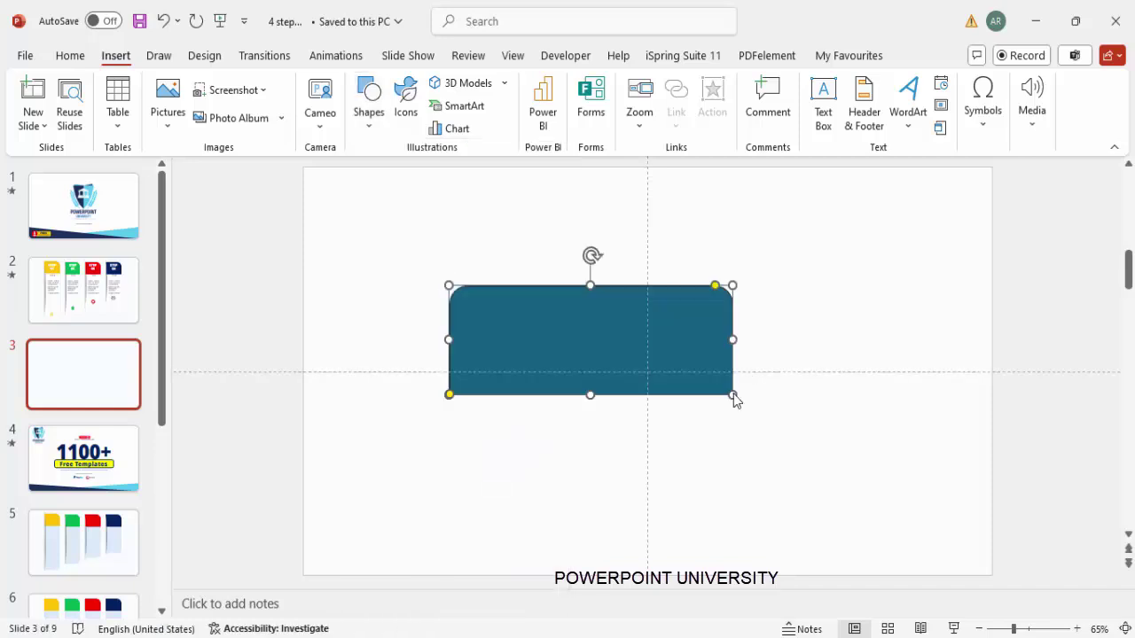
click(959, 131)
click(979, 155)
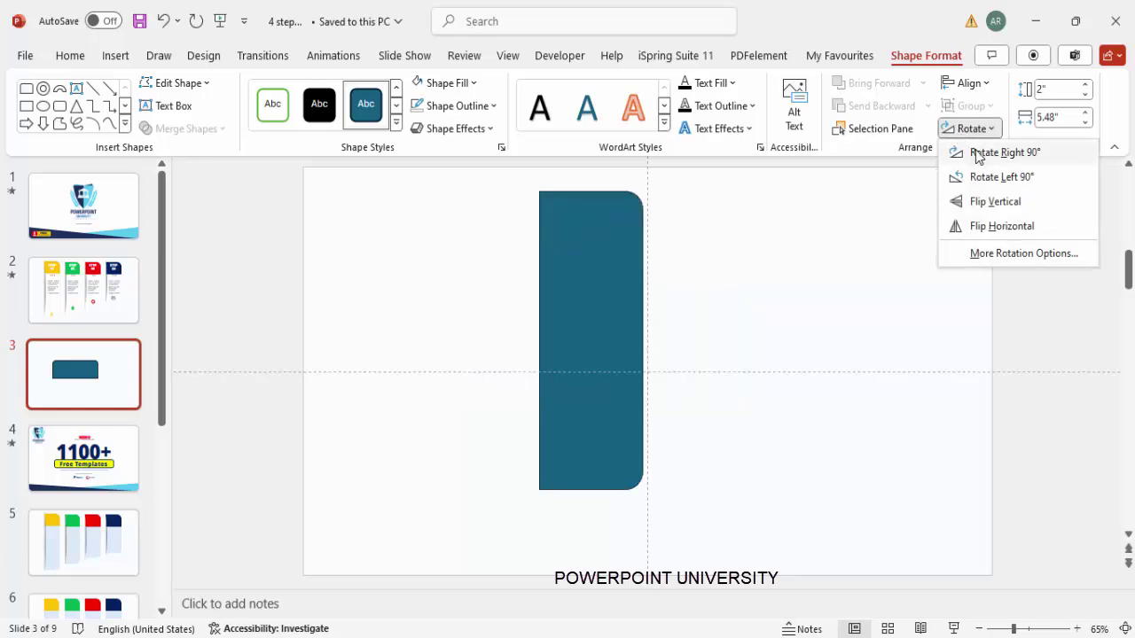
drag(560, 231, 461, 259)
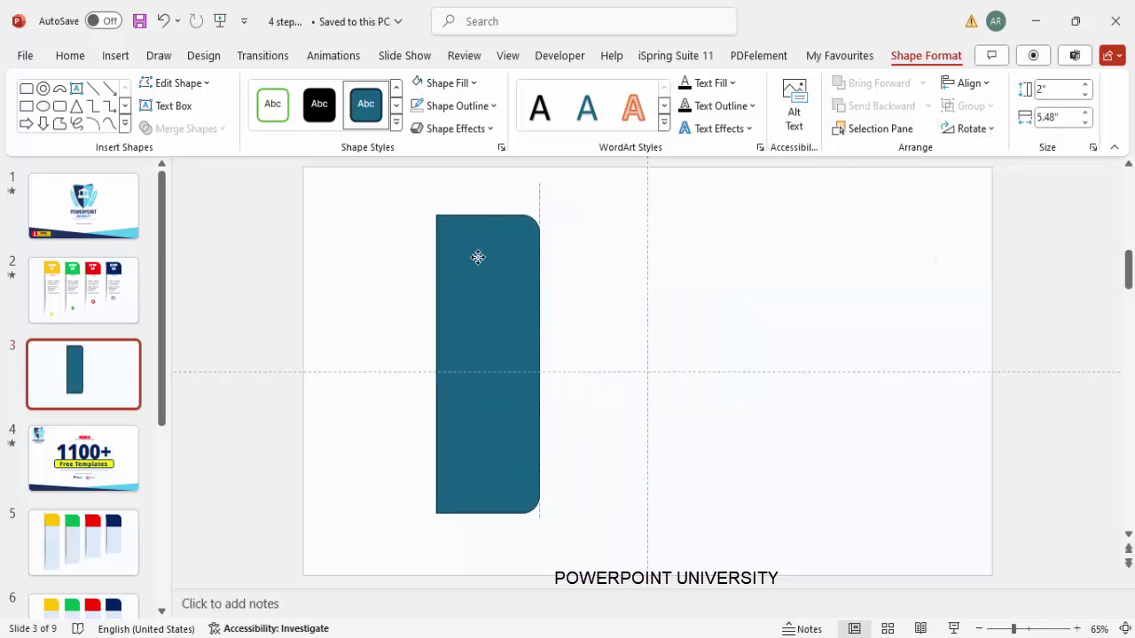
Size the bar to 6.5" long by 1.9" thick.
click(1062, 114)
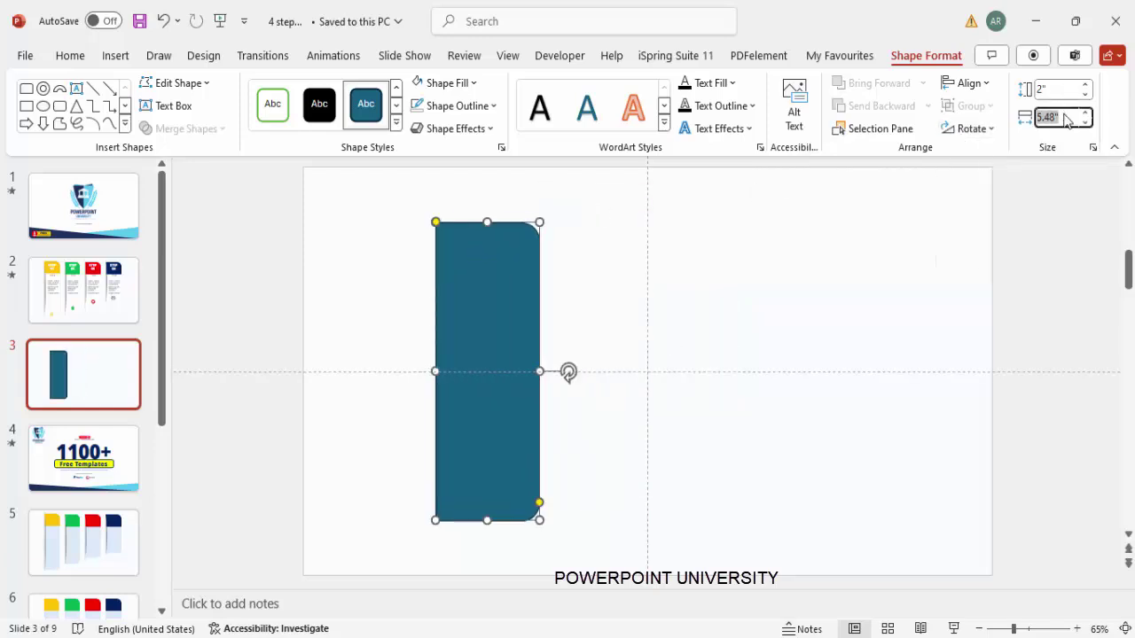
text(6.5)
key(Return)
click(1061, 92)
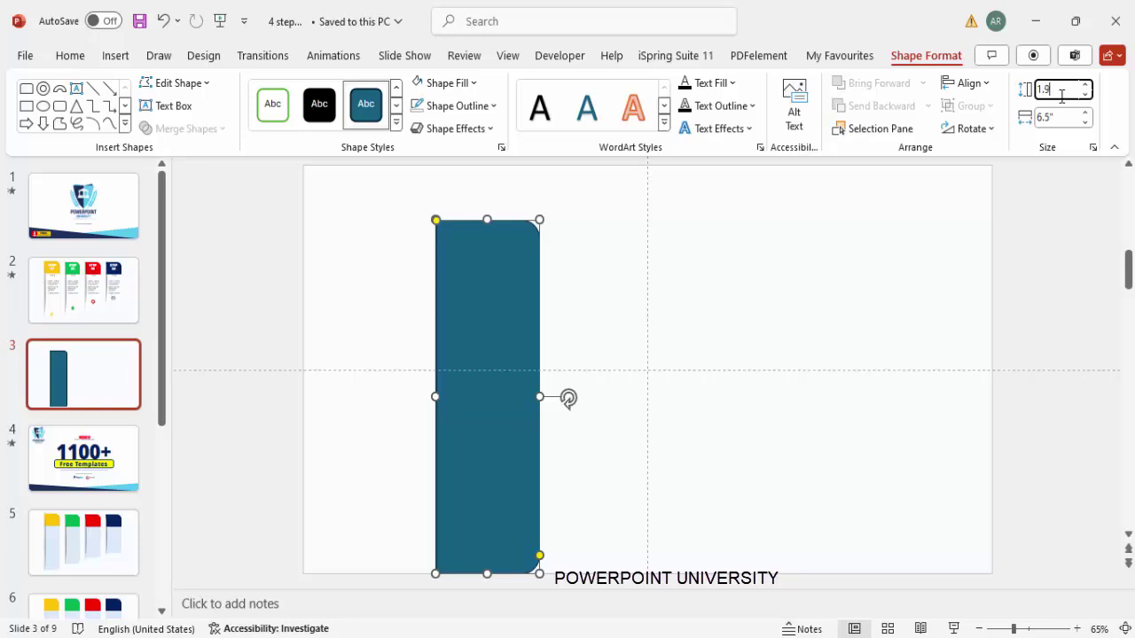
text(1.9)
key(Return)
Adjust the bar's corner rounding and position it at the left of the slide.
drag(517, 265, 495, 256)
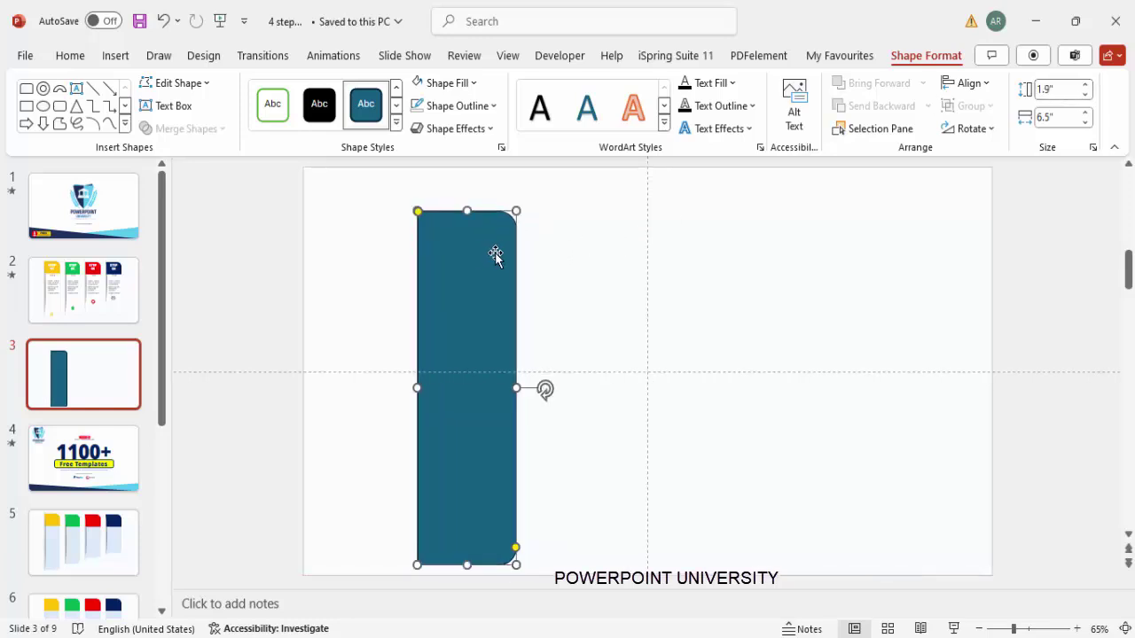
drag(515, 547, 514, 537)
mouse_move(458, 366)
mouse_down()
mouse_move(458, 357)
mouse_move(467, 371)
mouse_up()
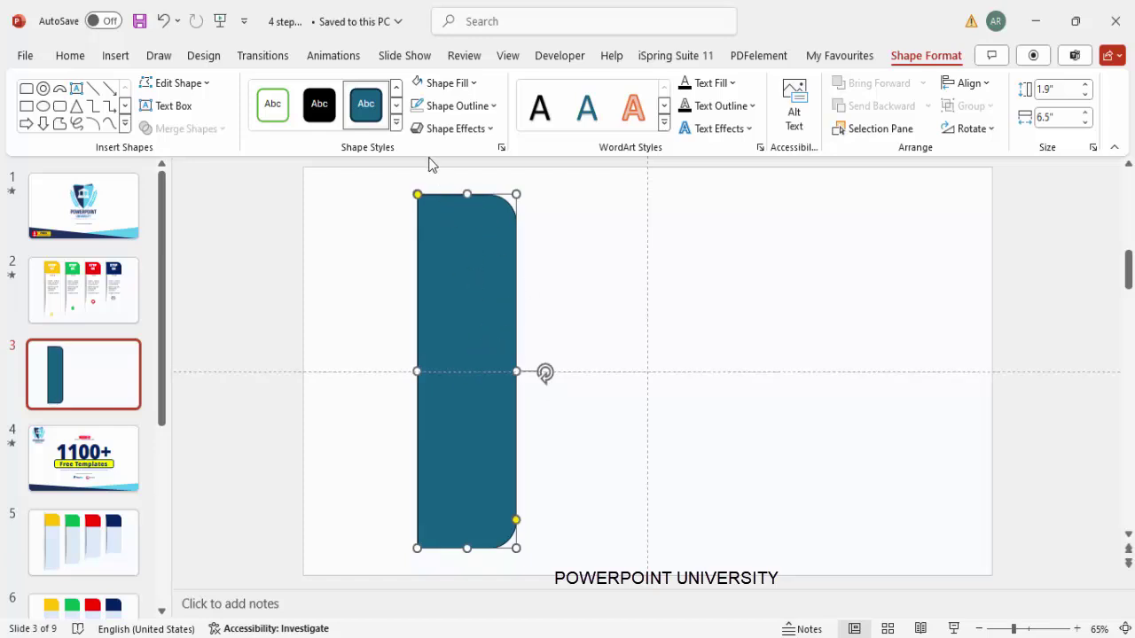
click(468, 106)
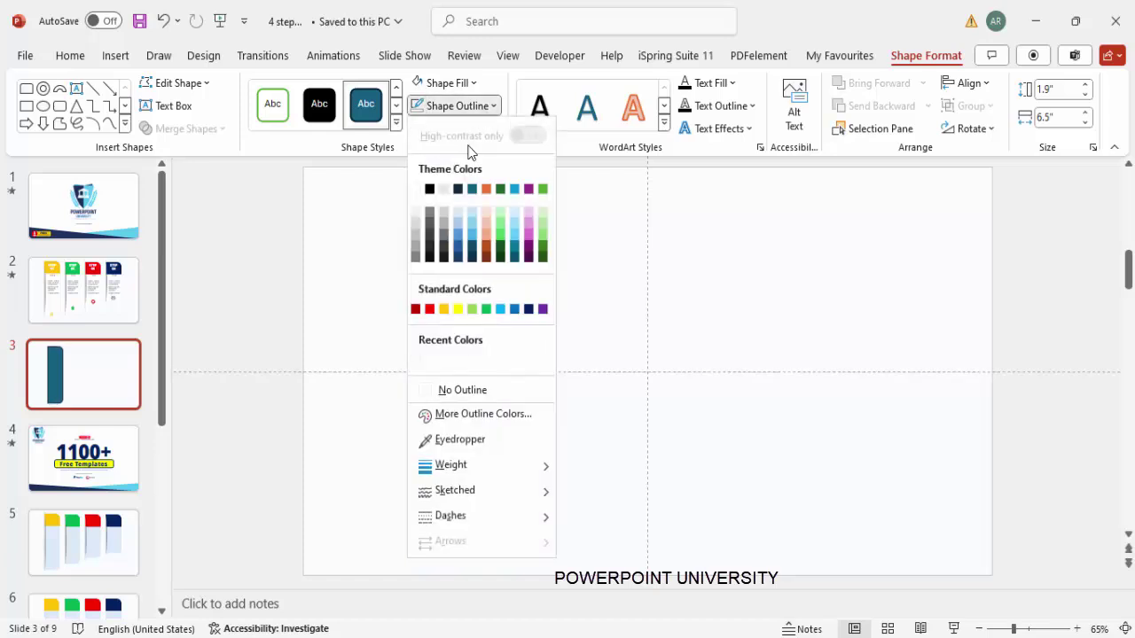
Remove the bar's outline, fill it Turquoise Accent 4 Lighter 60%, and place a copy to its right.
click(479, 390)
click(445, 82)
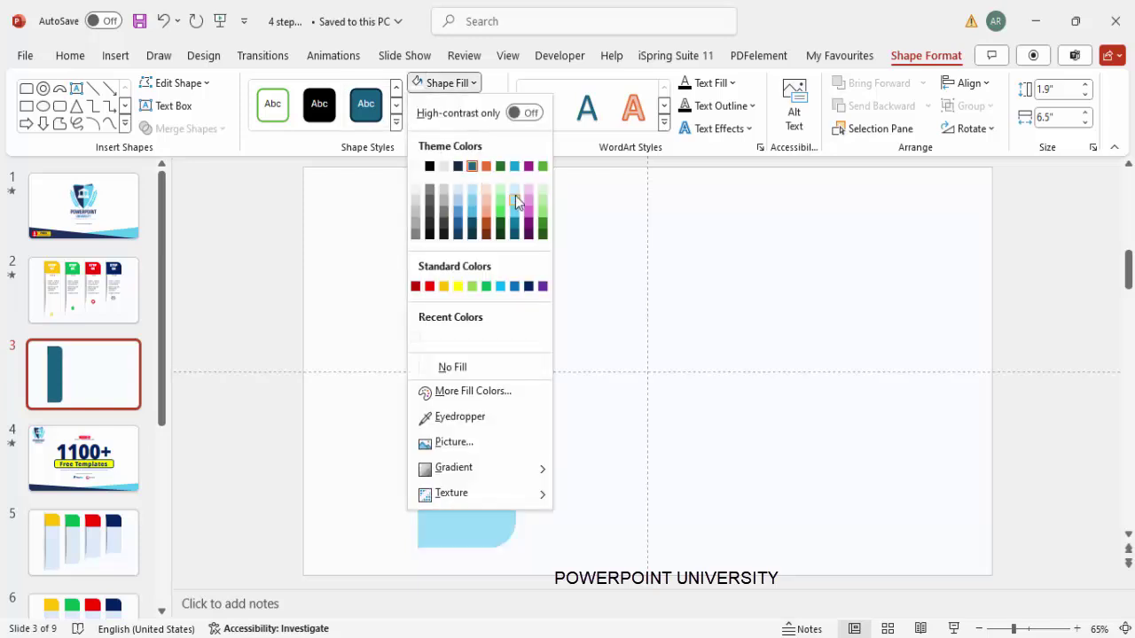
click(516, 202)
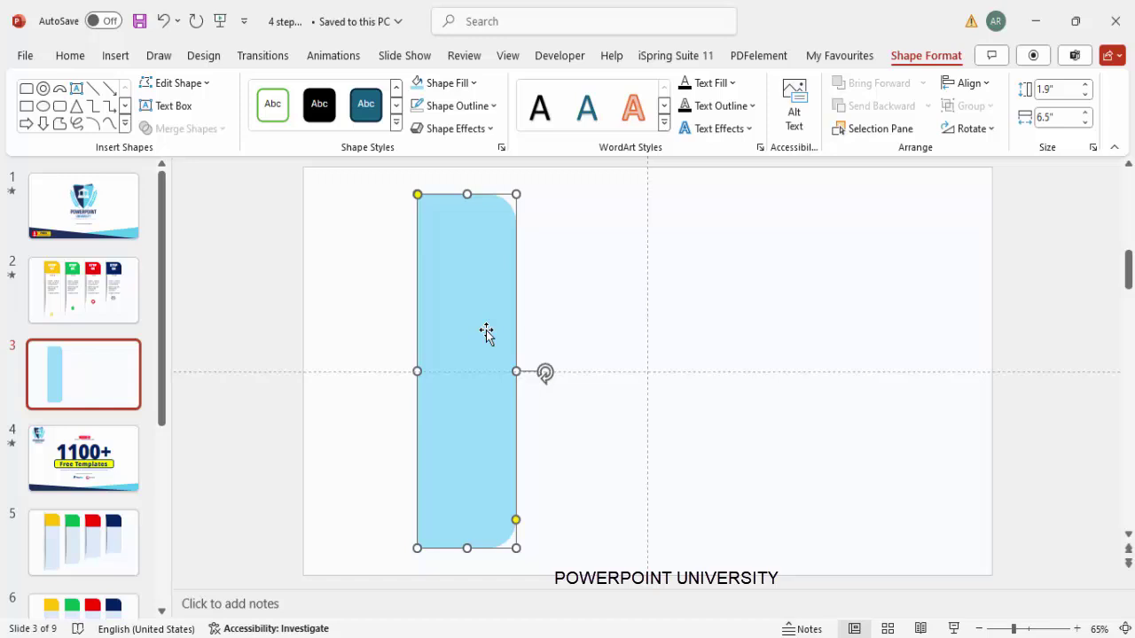
drag(486, 333, 606, 347)
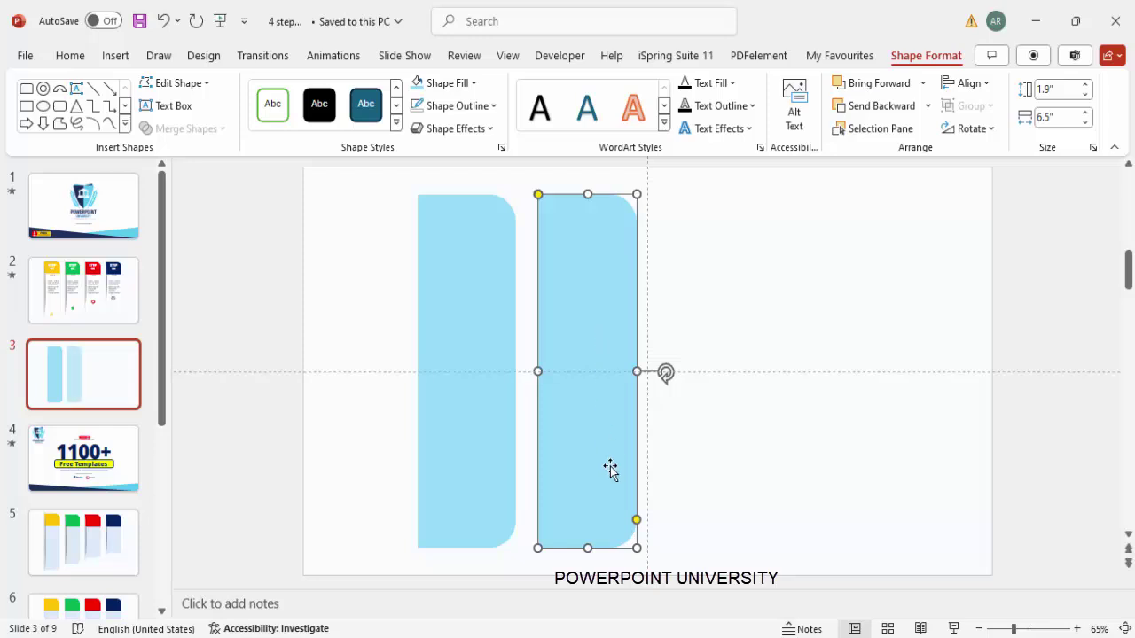
Shorten the copy to 6" and add two more bars at 5.5" and 5" to the right.
click(1066, 123)
text(6)
key(Return)
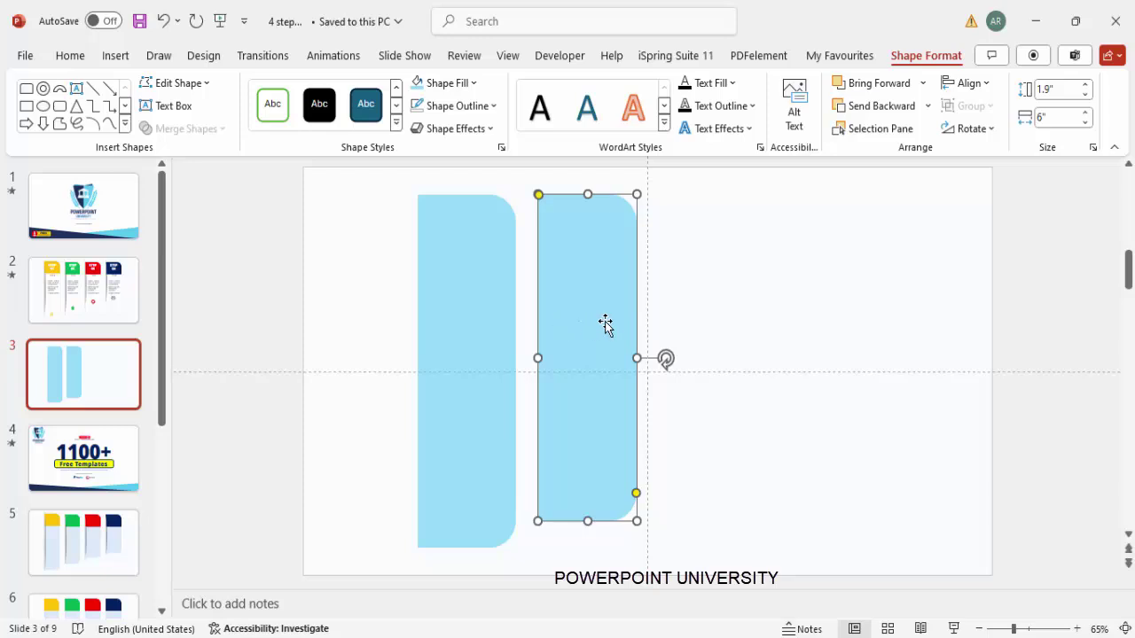
drag(603, 325, 715, 329)
click(1063, 120)
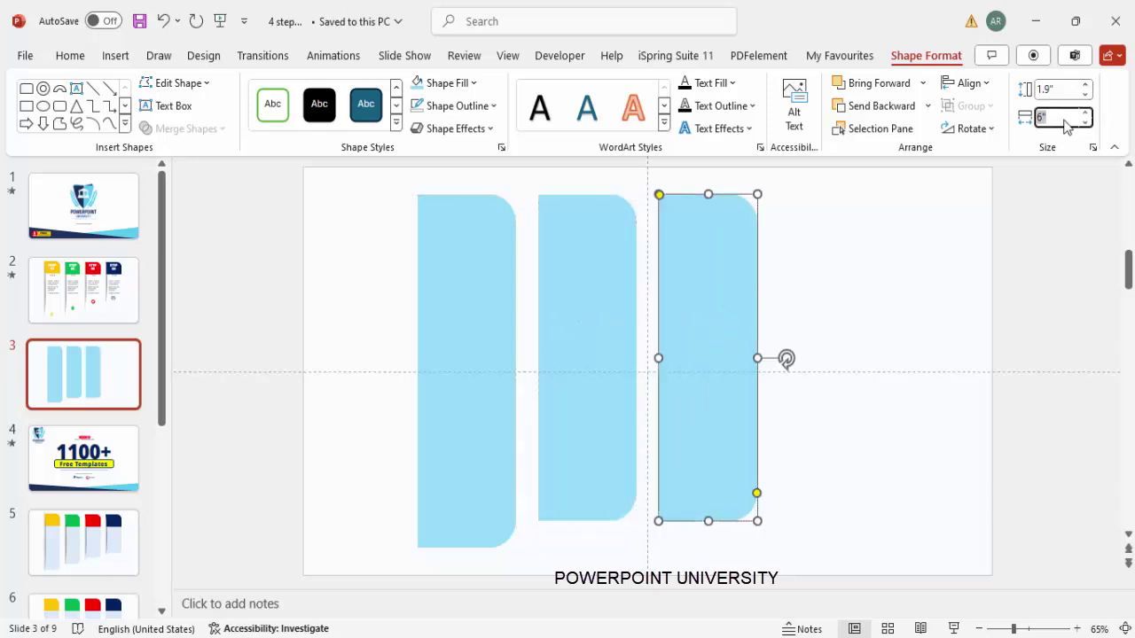
text(5.5)
key(Return)
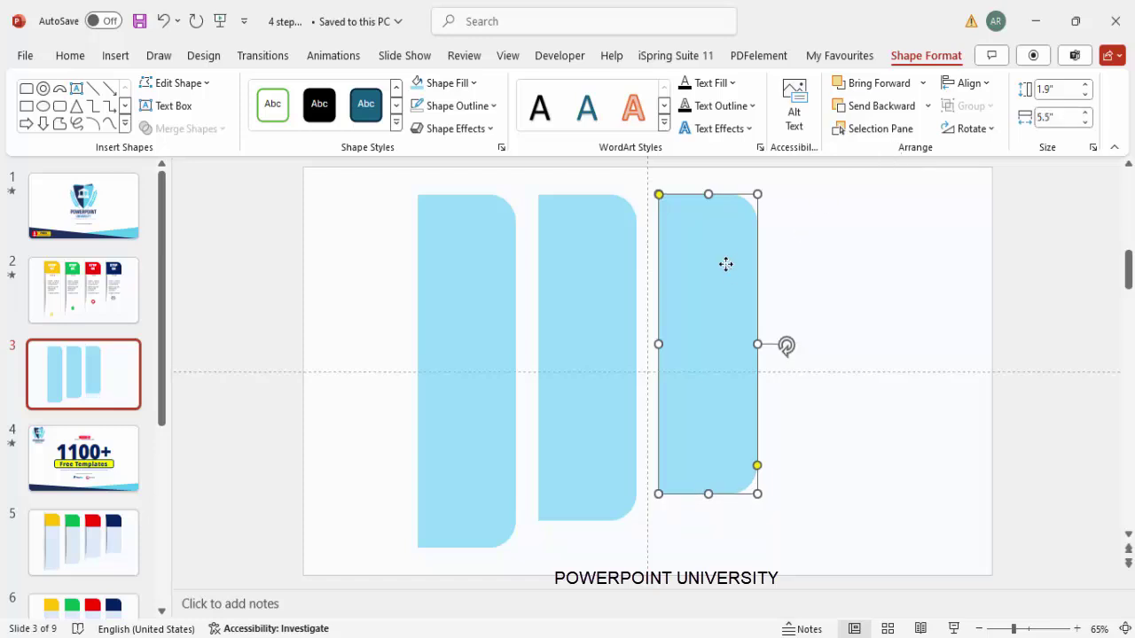
drag(732, 274, 846, 279)
double_click(1049, 116)
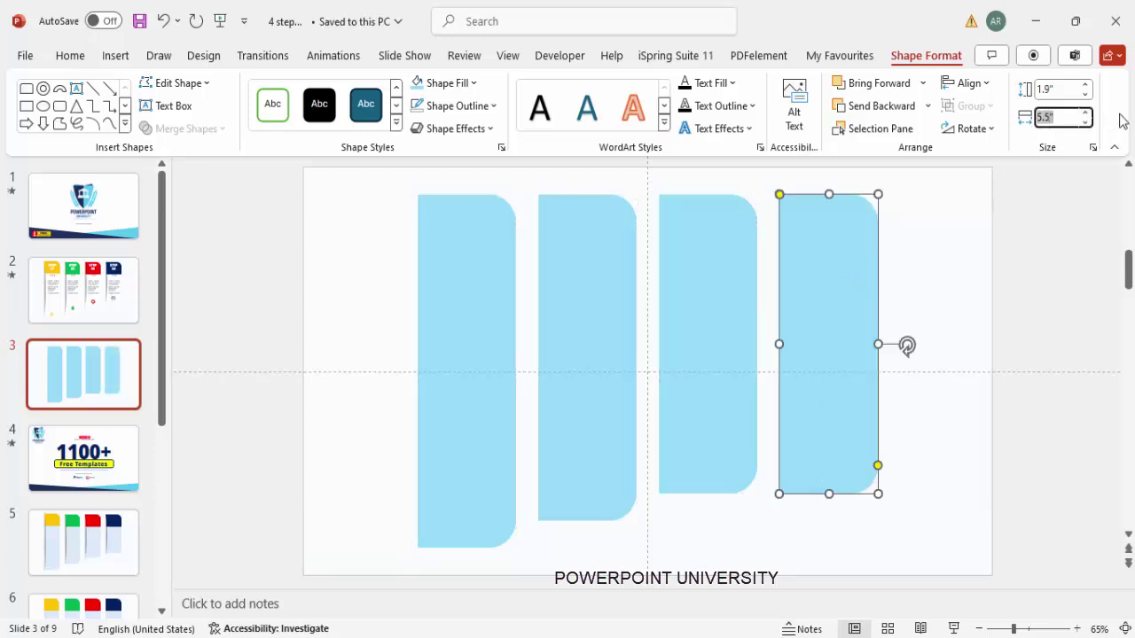
text(5)
key(Return)
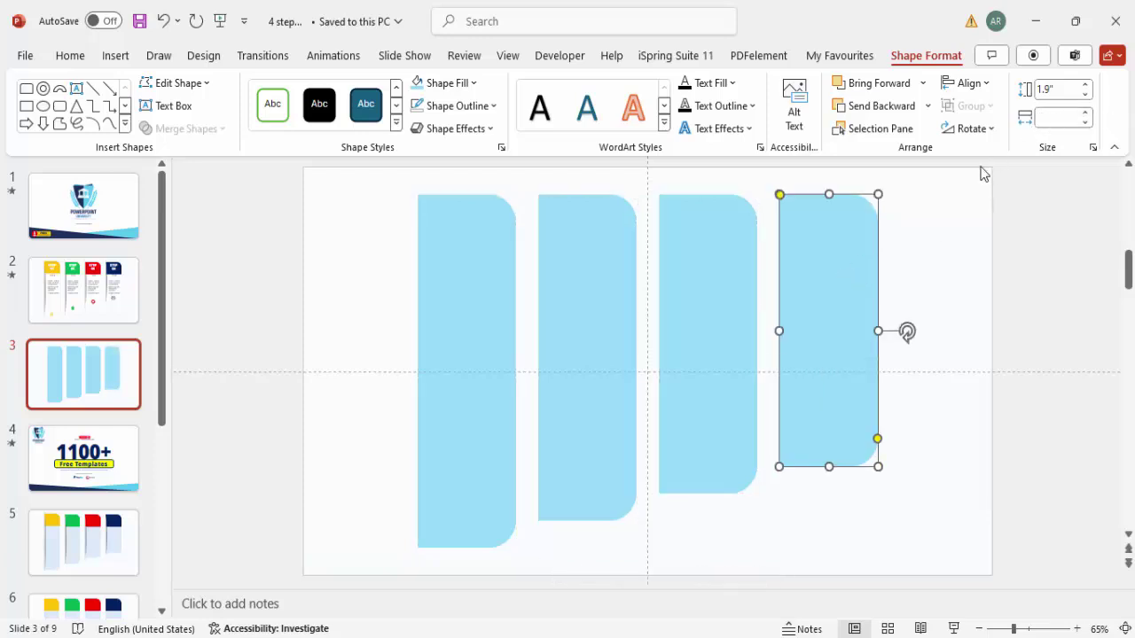
click(869, 512)
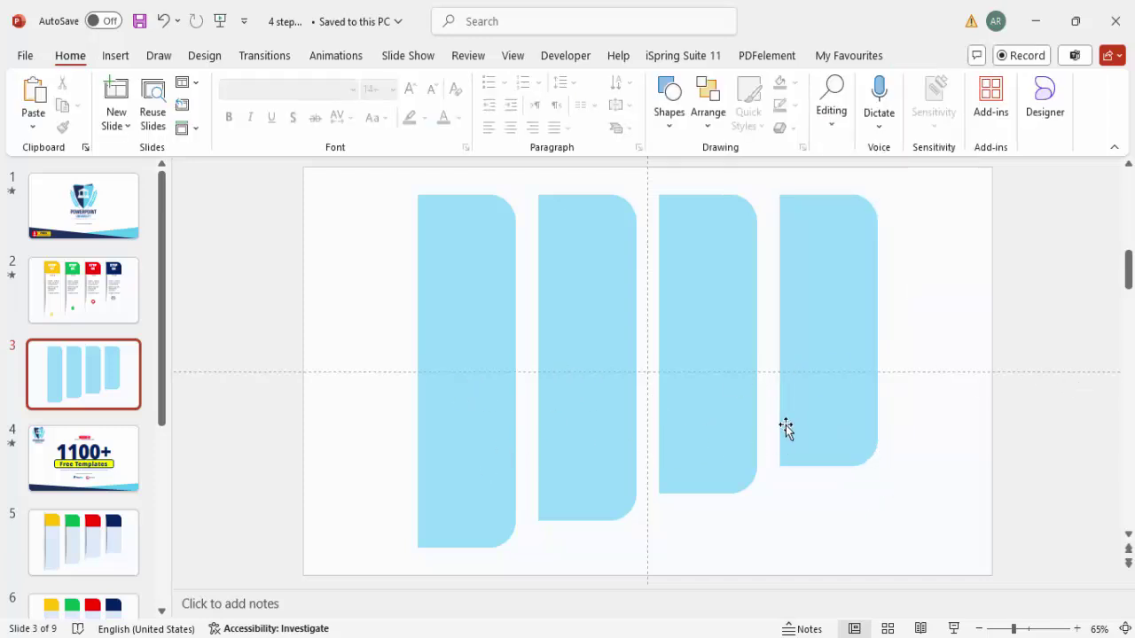
Move the outer bars outward, align their tops, and distribute all four bars horizontally.
click(438, 316)
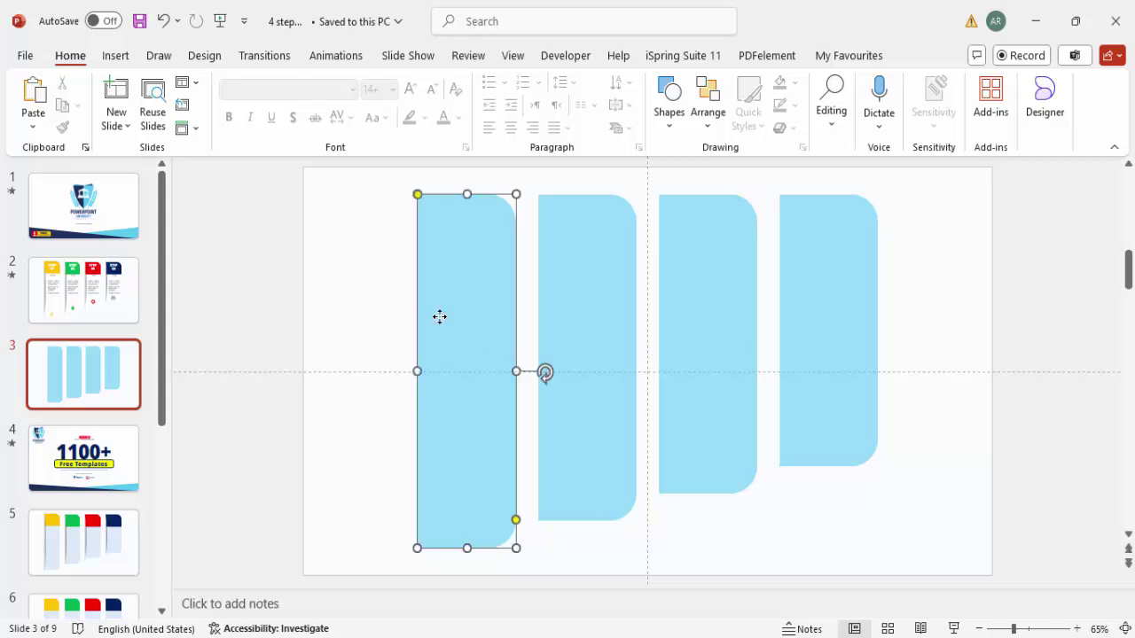
drag(463, 332, 443, 331)
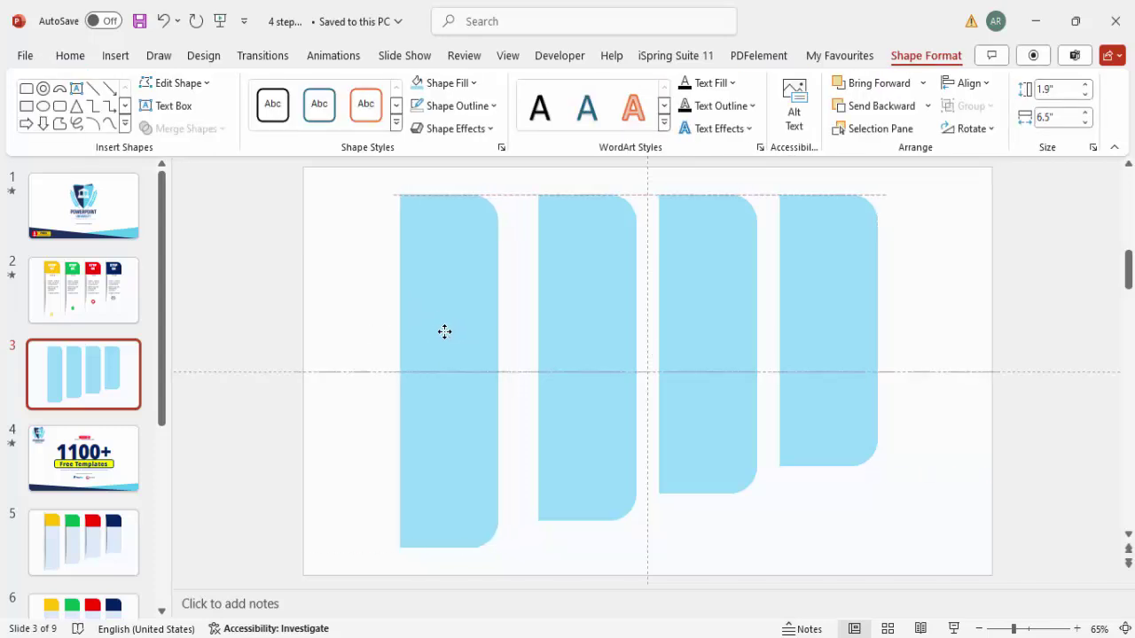
drag(827, 328, 855, 329)
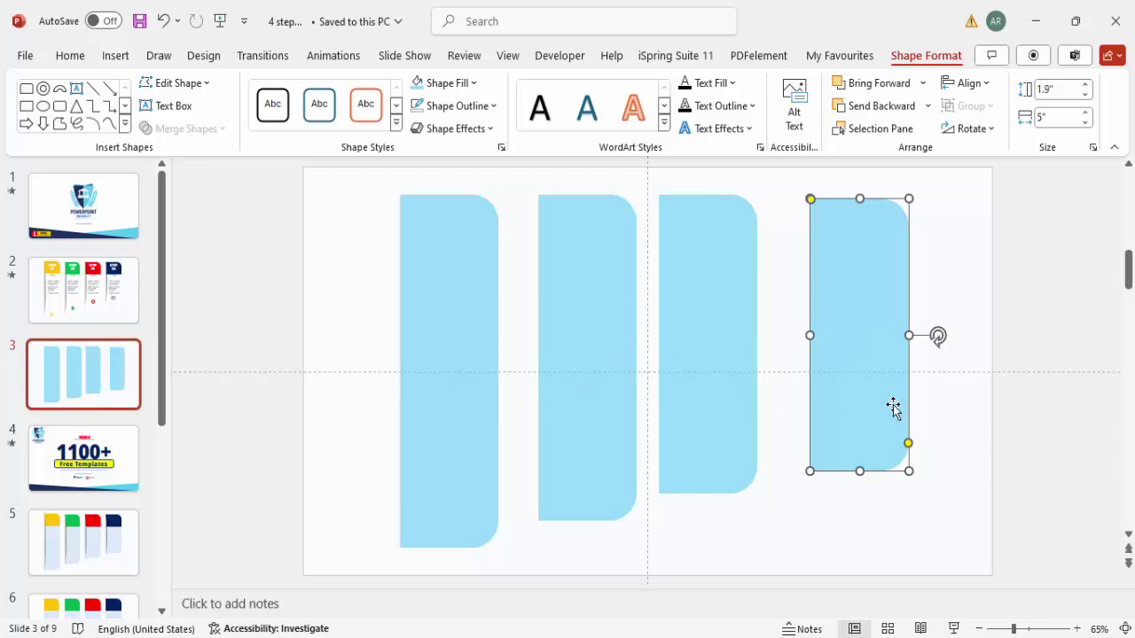
drag(856, 362, 858, 357)
shift+click(719, 346)
shift+click(603, 328)
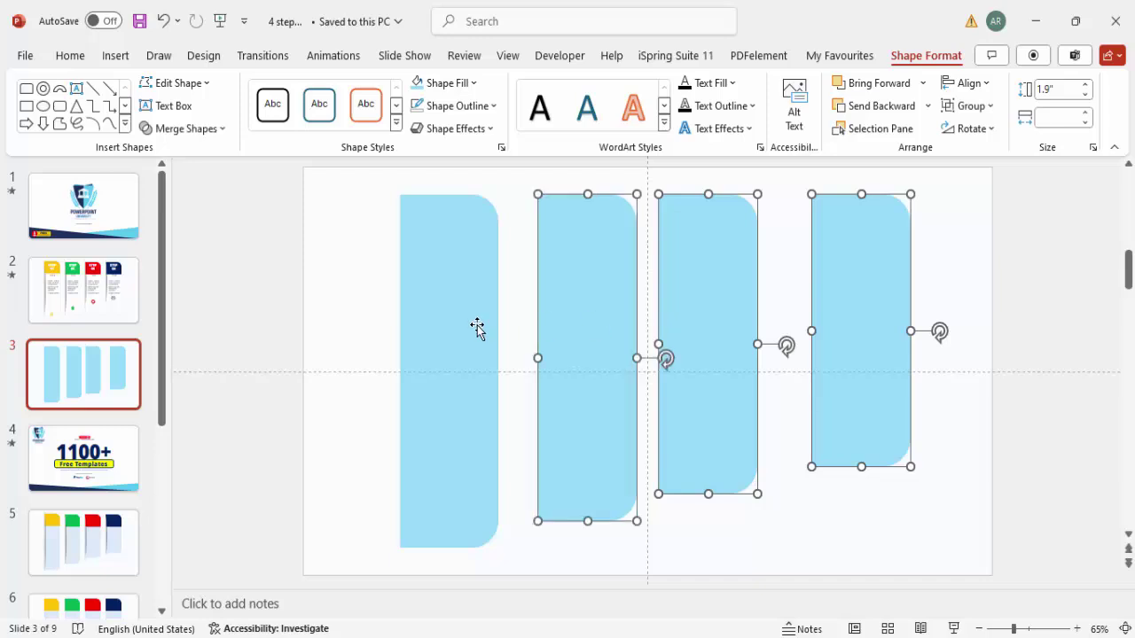
shift+click(471, 329)
click(972, 83)
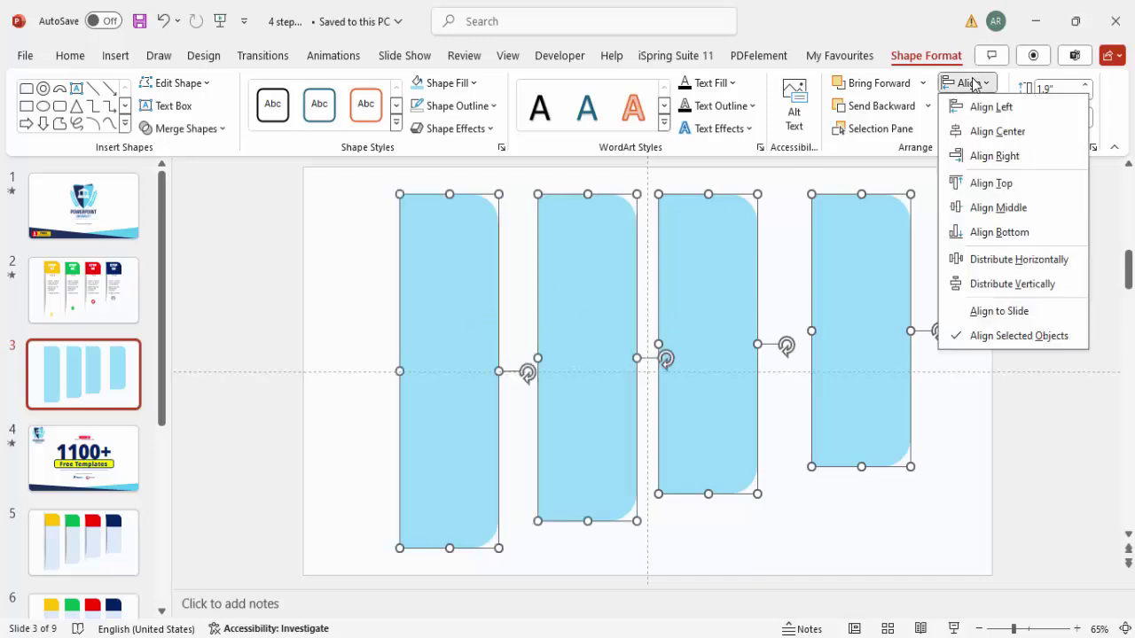
click(1033, 262)
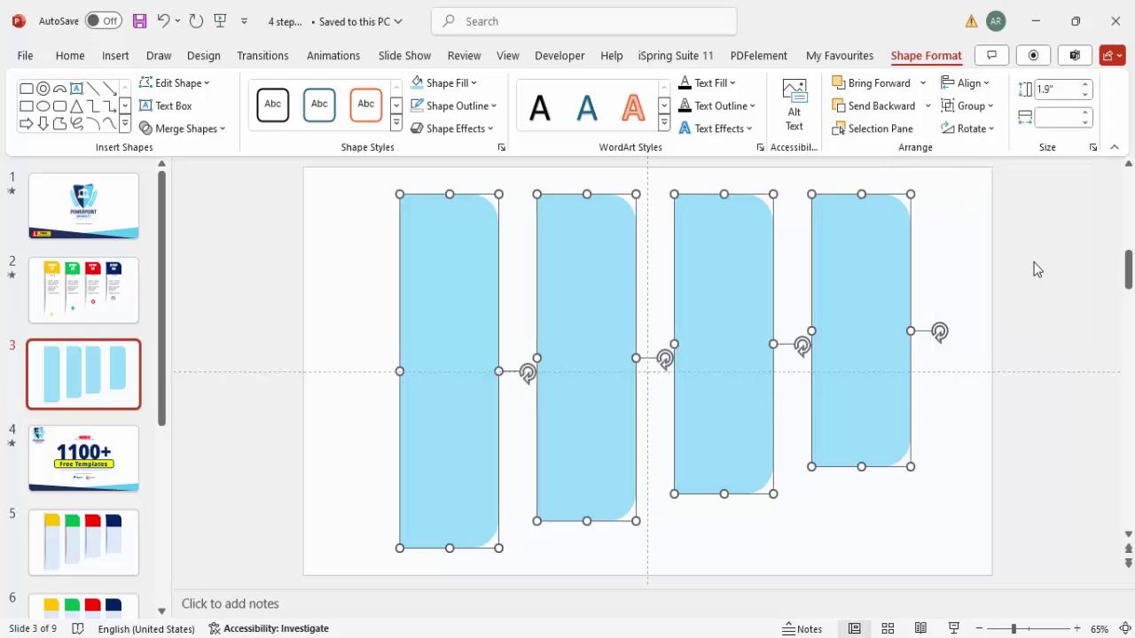
click(949, 300)
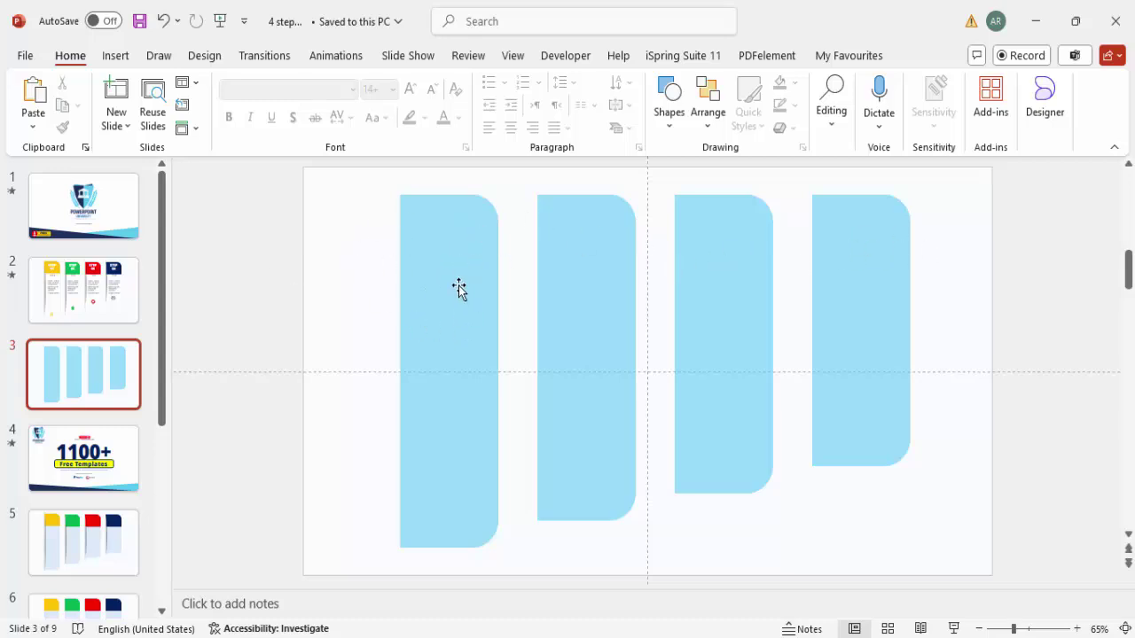
Draw a wide plain rectangle across the tops of the four bars.
click(116, 55)
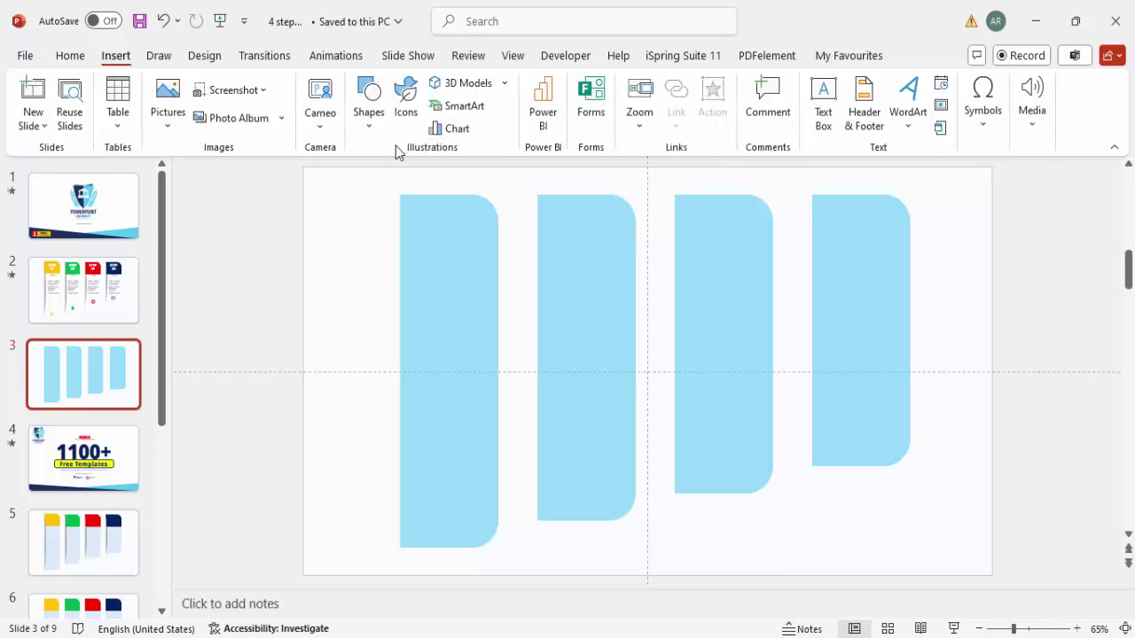
click(368, 99)
click(363, 294)
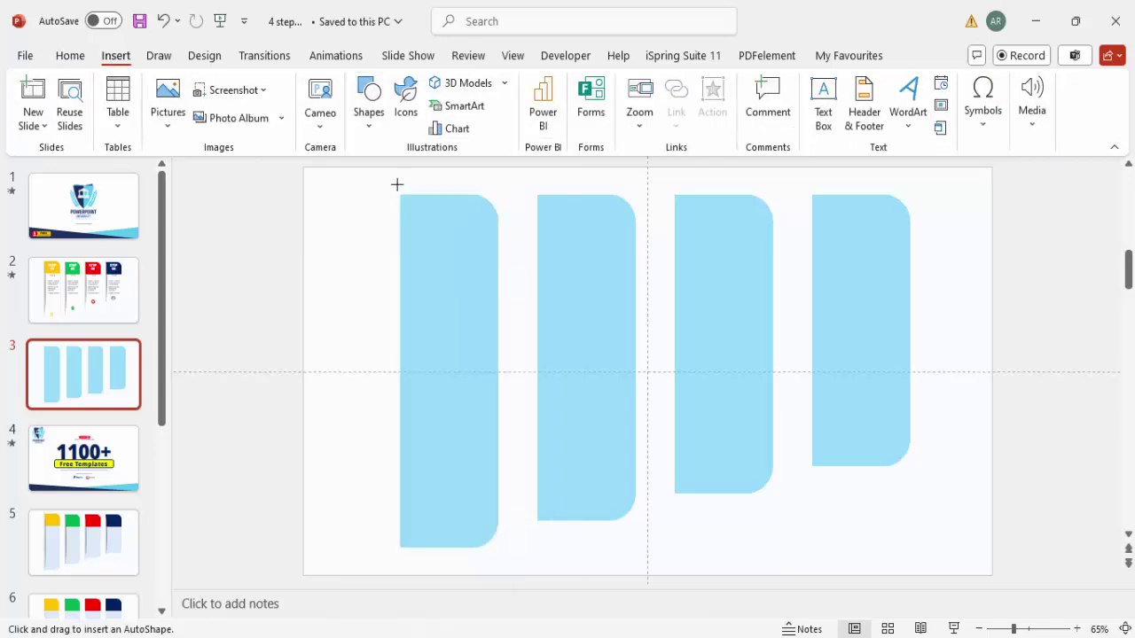
drag(336, 180, 968, 280)
Make the band's fill partly transparent and remove its outline.
right_click(749, 249)
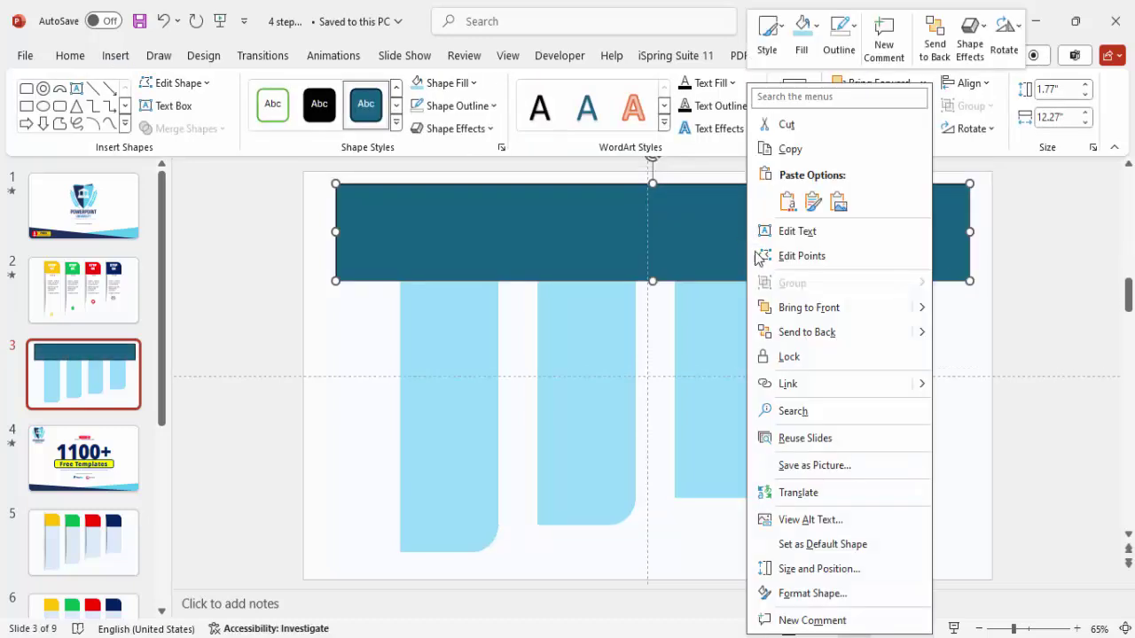
click(825, 591)
drag(1004, 478, 1027, 482)
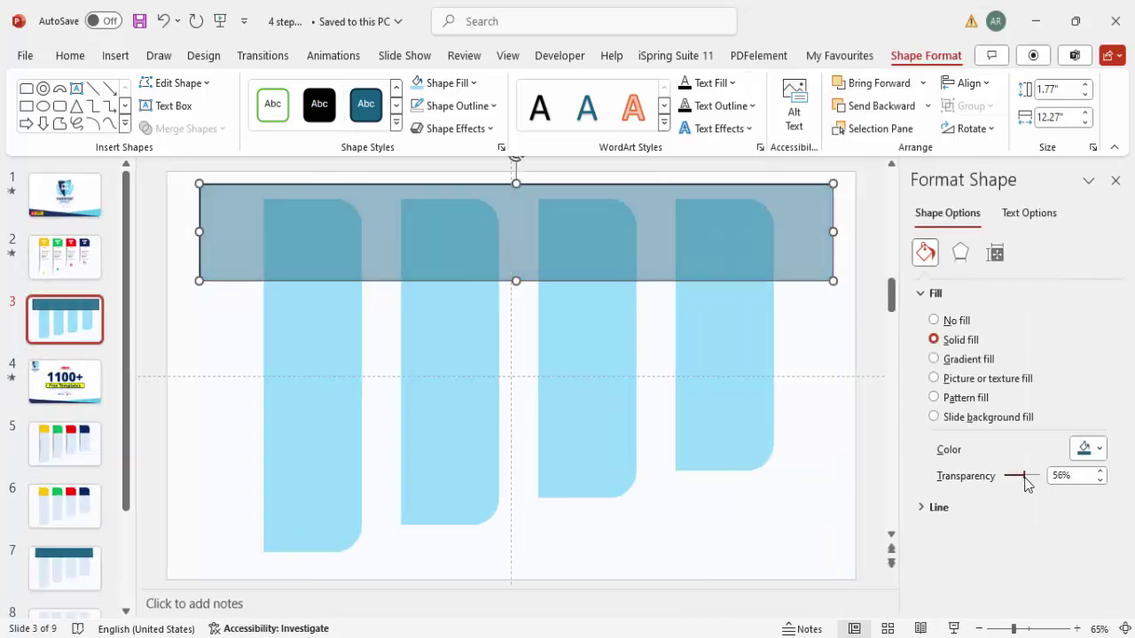
click(480, 114)
click(483, 397)
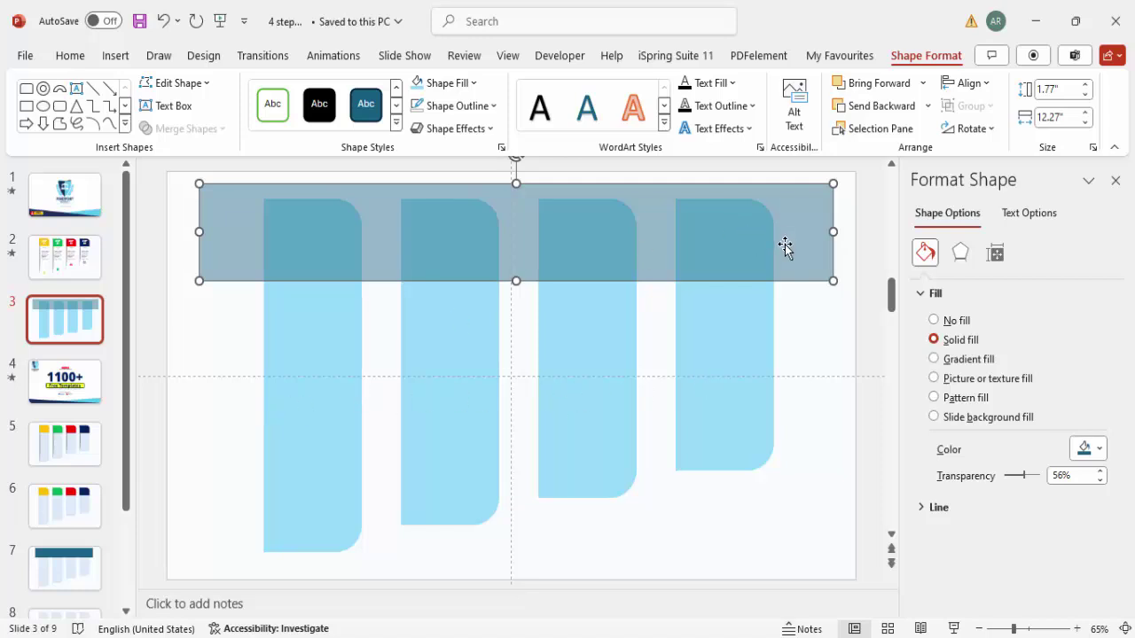
Duplicate the band with Ctrl+D and lay the copy exactly over the original.
key(ctrl+d)
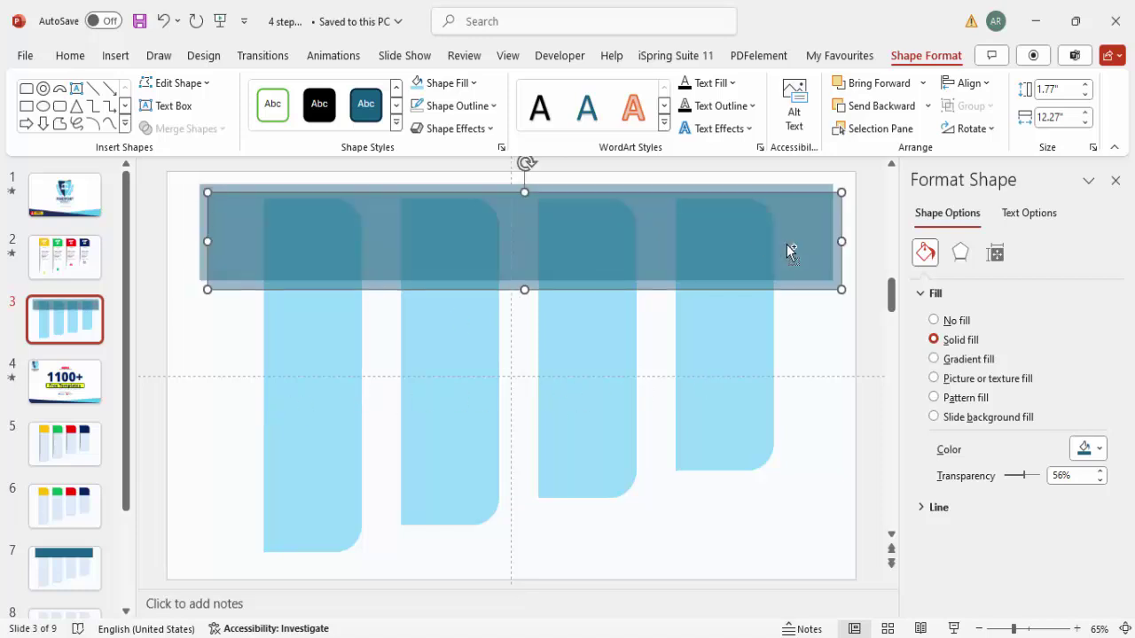
drag(731, 244, 723, 234)
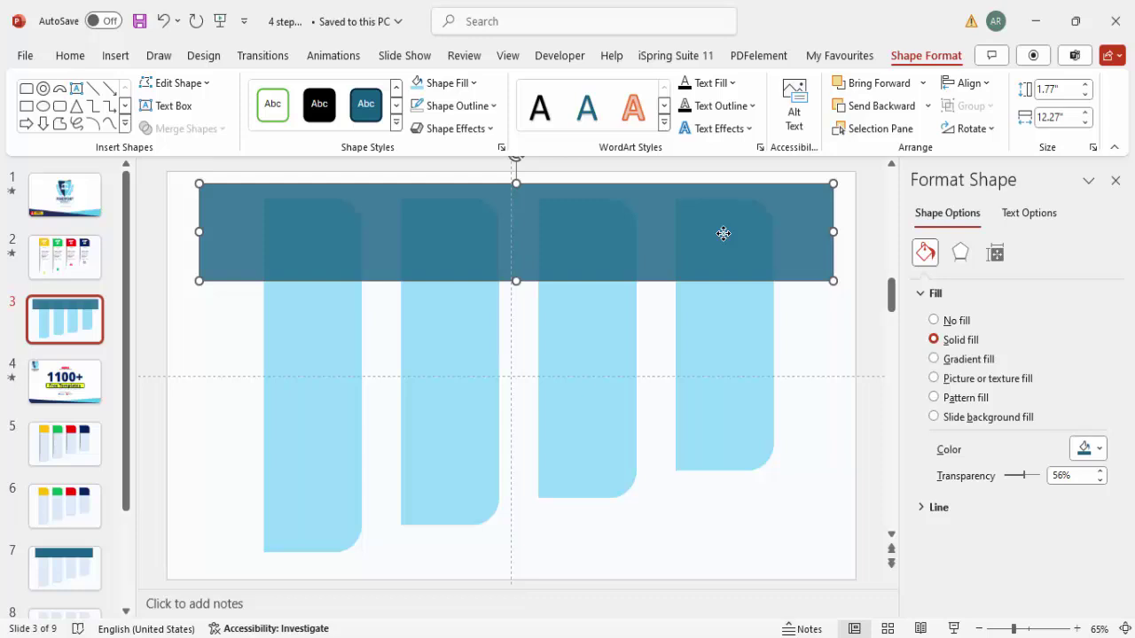
click(324, 376)
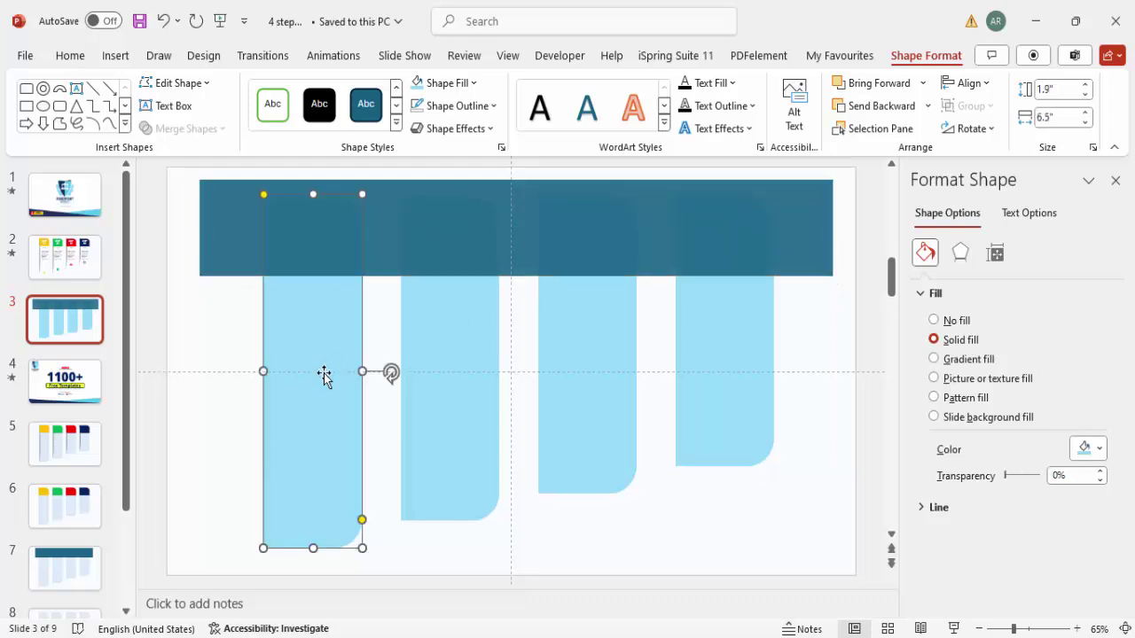
Fragment the top band with the first bar using Merge Shapes.
shift+click(393, 235)
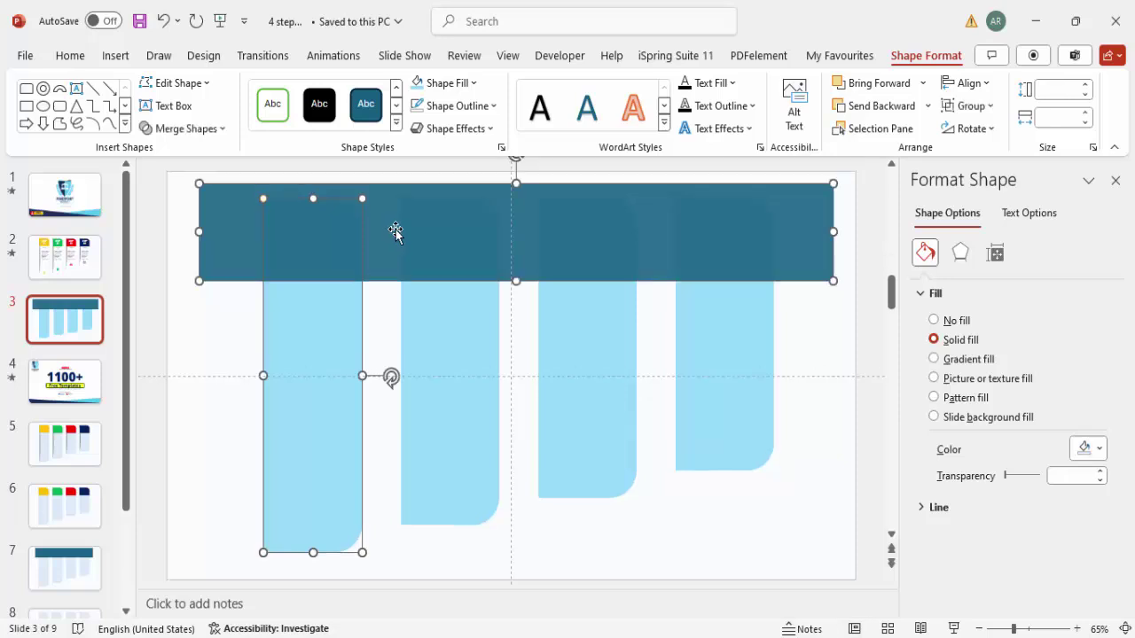
click(197, 131)
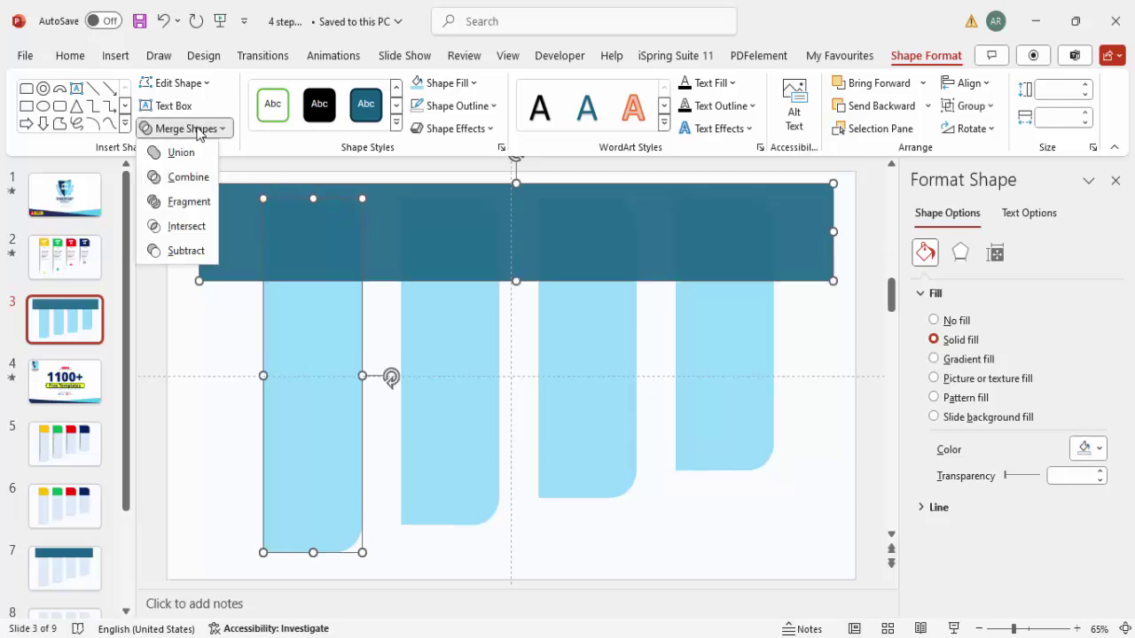
click(189, 202)
click(234, 194)
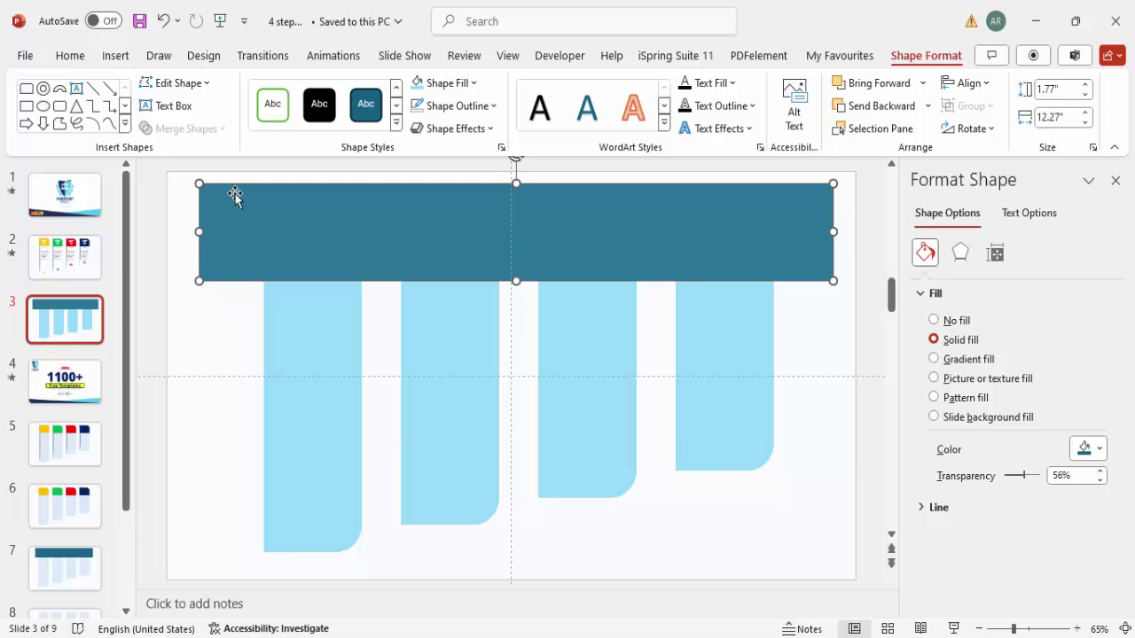
key(Escape)
Fragment the band with the second bar and delete the darker band copy.
click(478, 354)
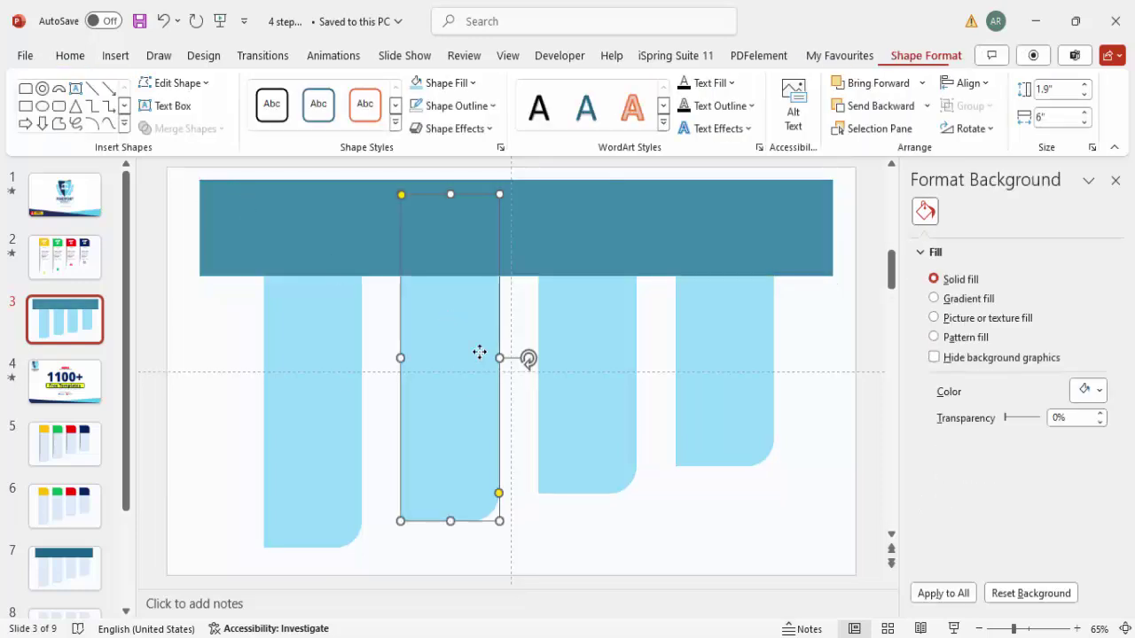
shift+click(552, 225)
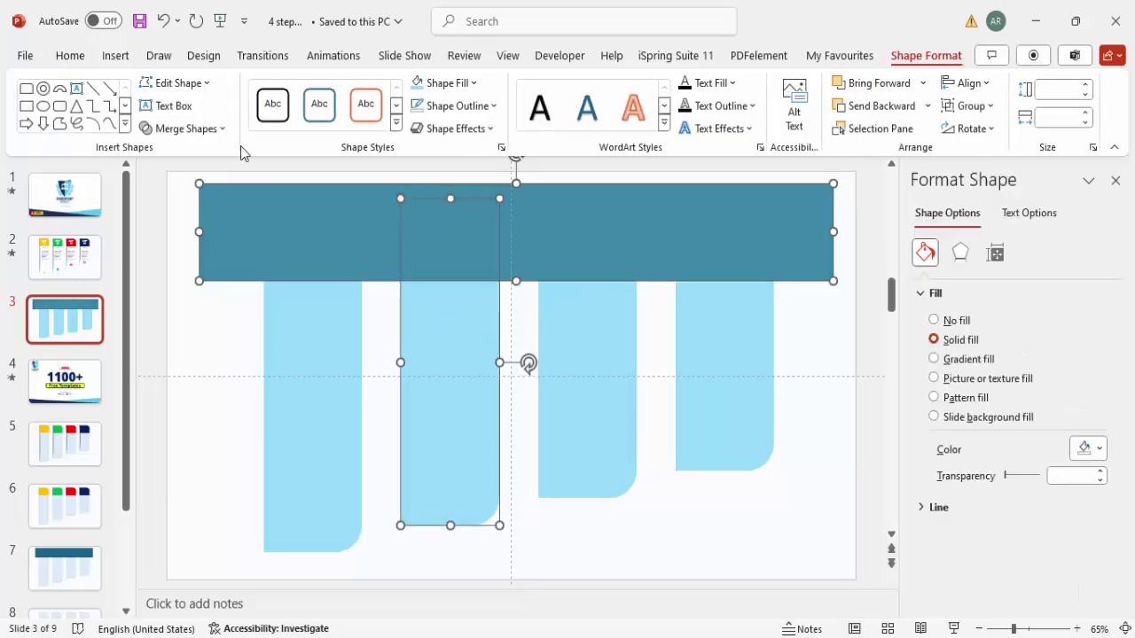
click(213, 128)
click(195, 202)
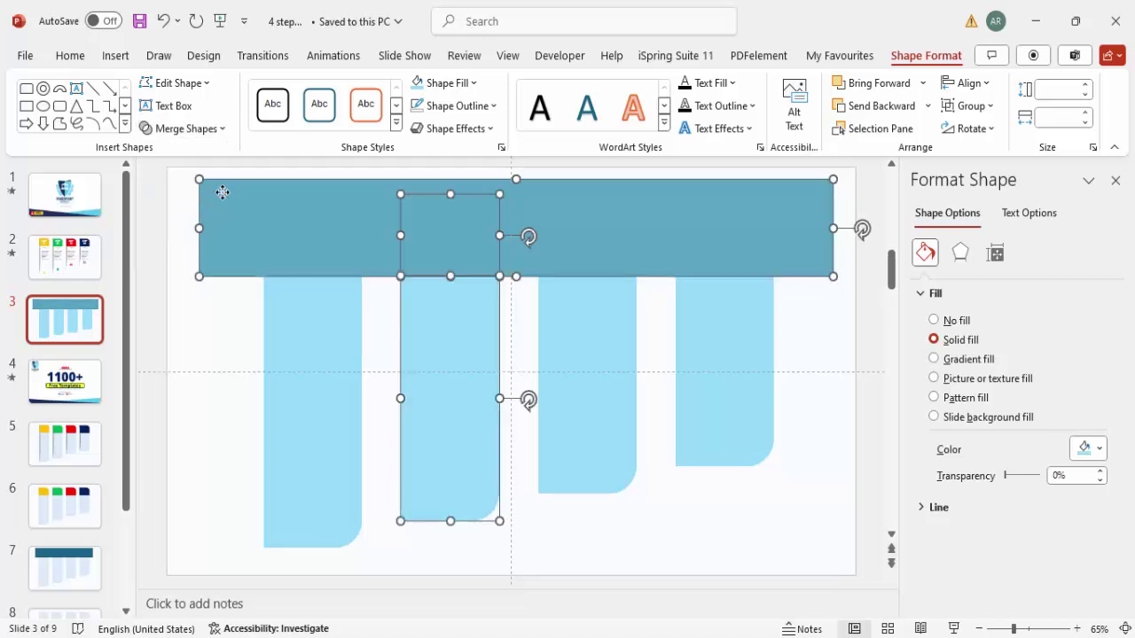
click(361, 189)
key(Delete)
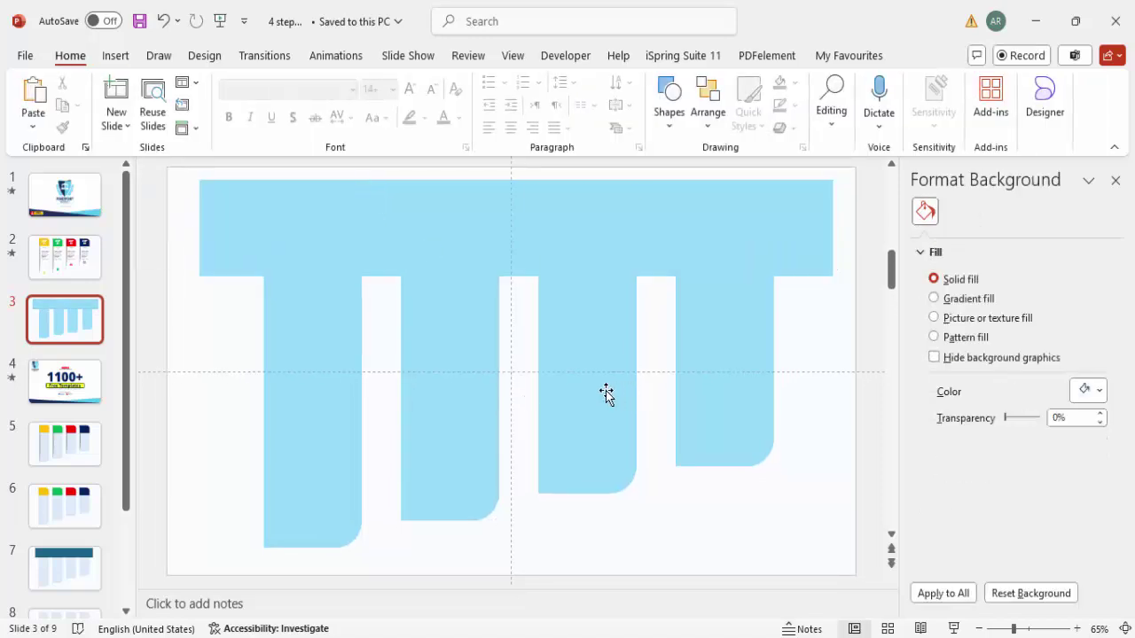
Fragment the band with the third light-blue bar.
click(608, 392)
shift+click(699, 188)
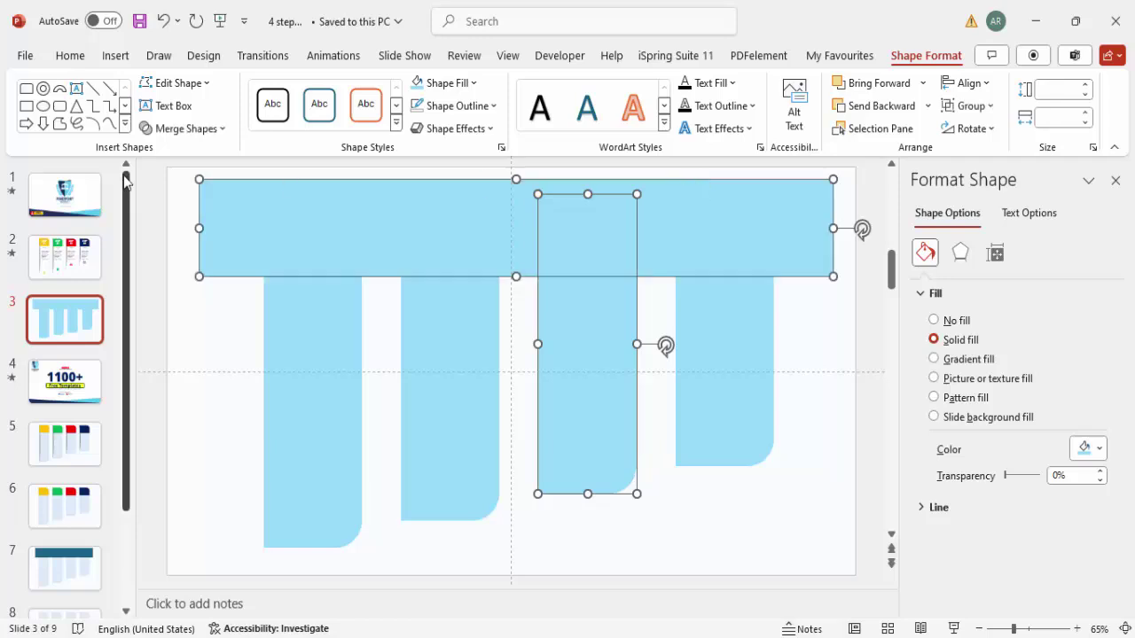
click(188, 131)
click(188, 202)
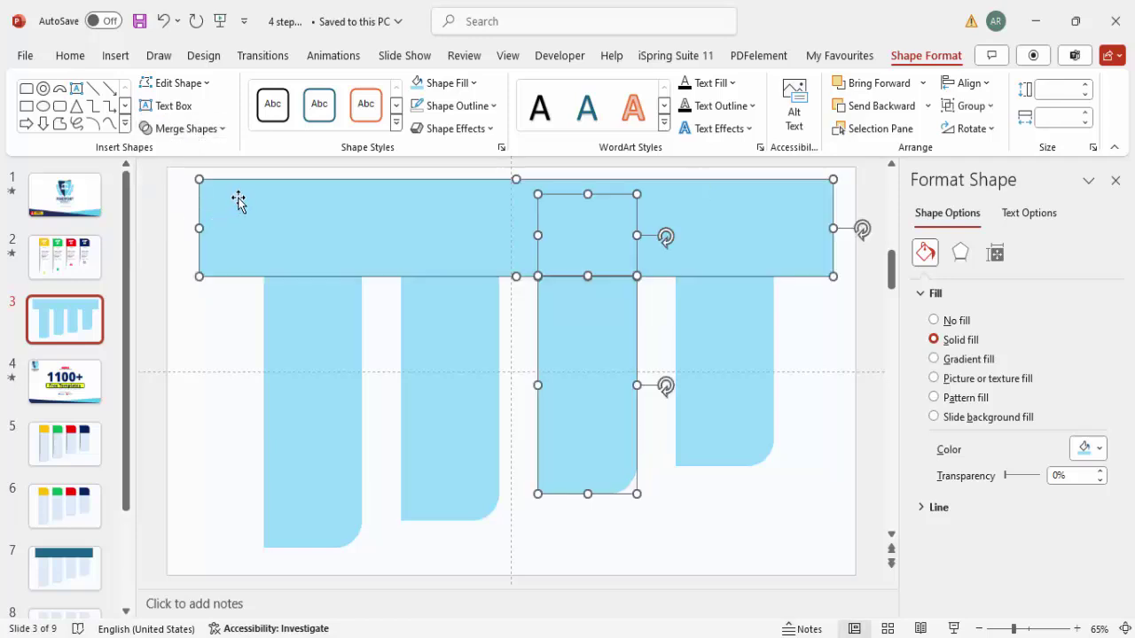
click(180, 332)
click(221, 187)
key(Escape)
Fragment the band with the fourth bar and delete the leftover band piece.
click(721, 345)
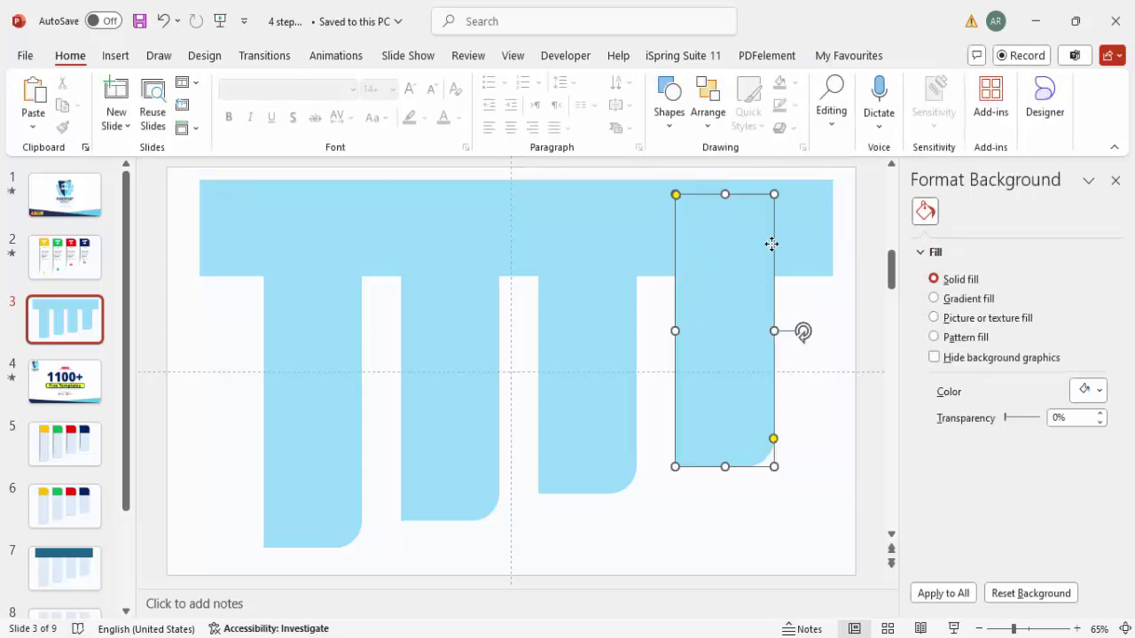
shift+click(809, 217)
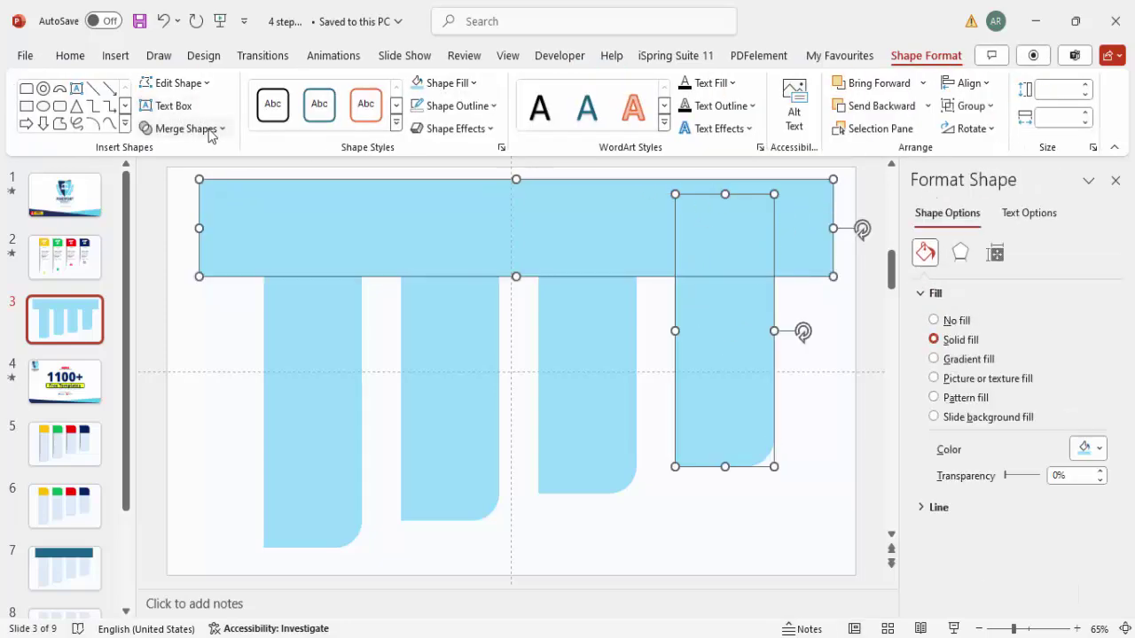
click(211, 129)
click(187, 201)
click(189, 205)
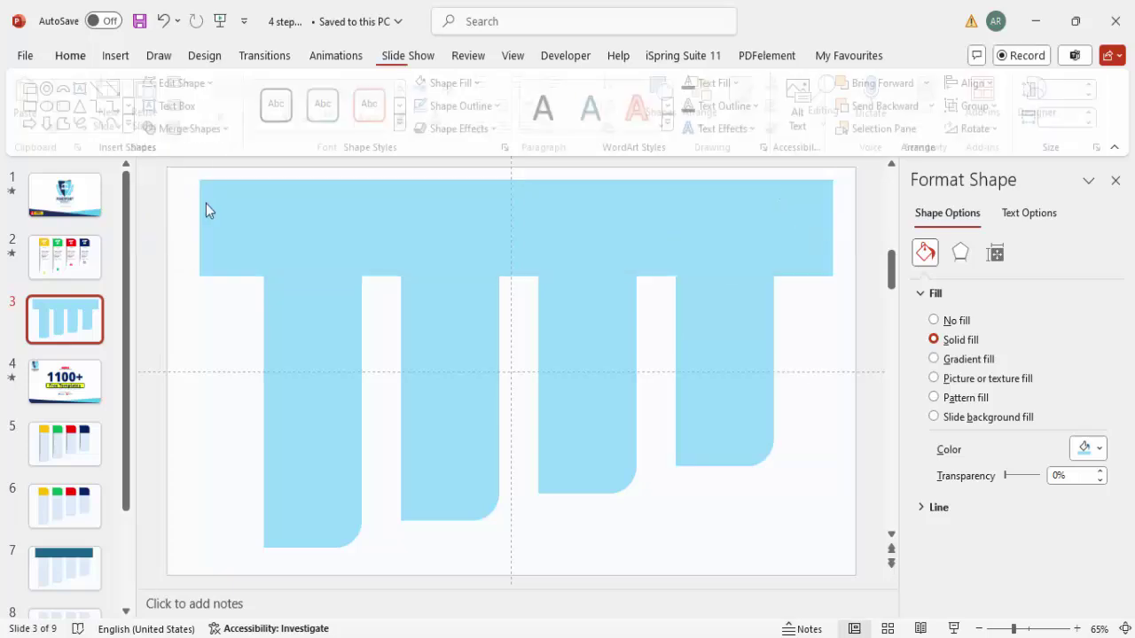
click(207, 202)
key(Delete)
Nudge the top pieces sideways, then undo two of the moves.
drag(270, 228, 218, 222)
drag(426, 220, 446, 218)
drag(572, 226, 591, 222)
drag(690, 242, 714, 241)
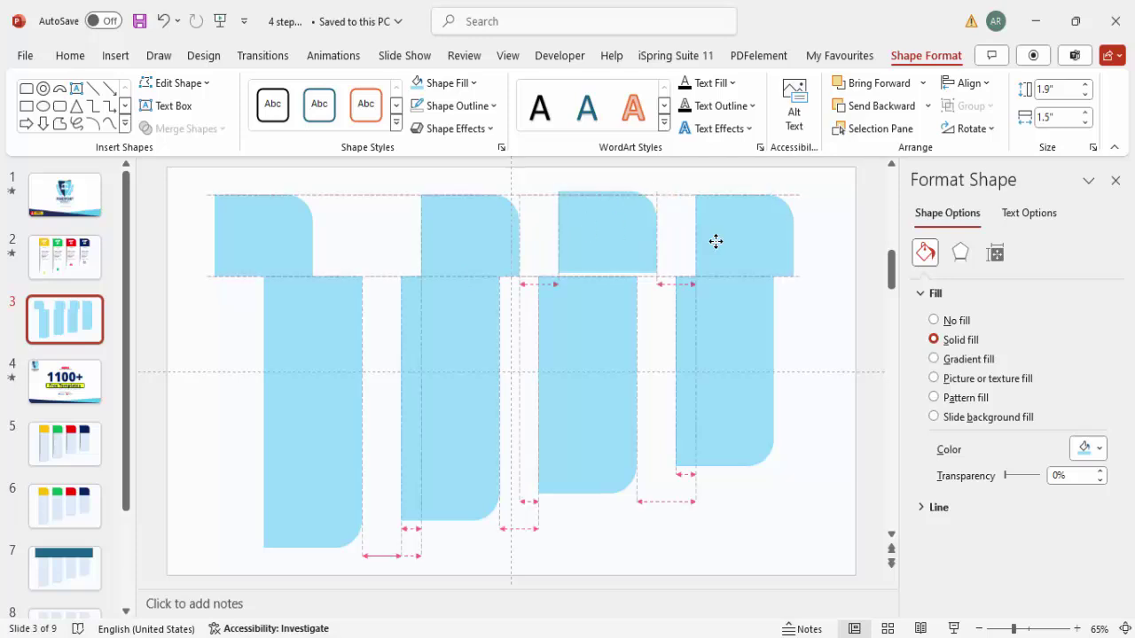
key(ctrl+z)
key(ctrl+z)
key(ctrl+z)
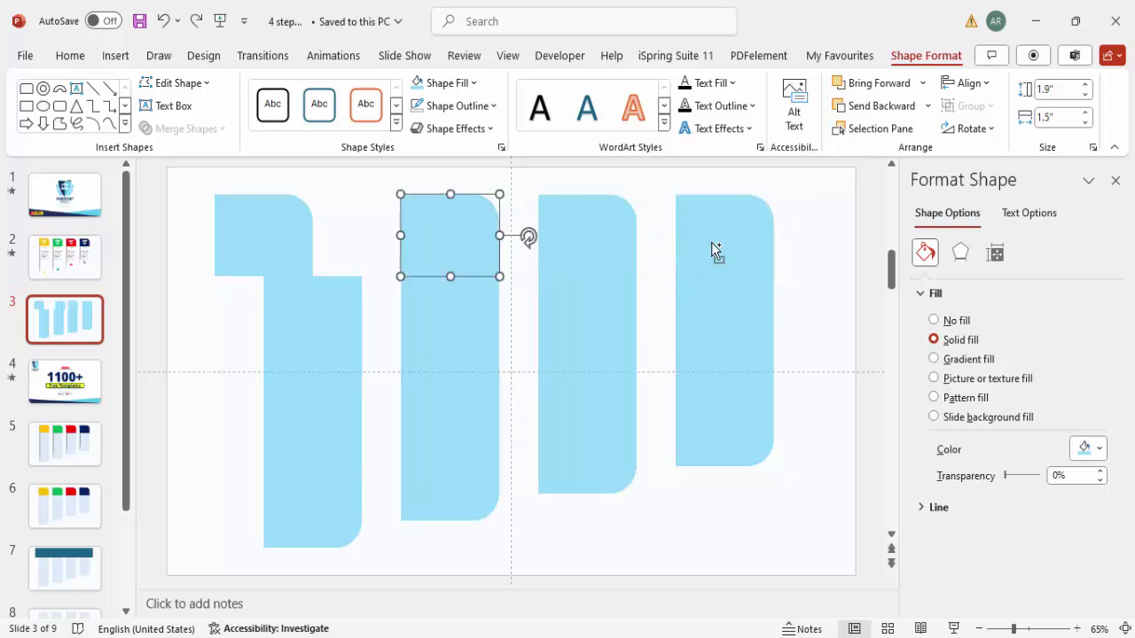
key(ctrl+z)
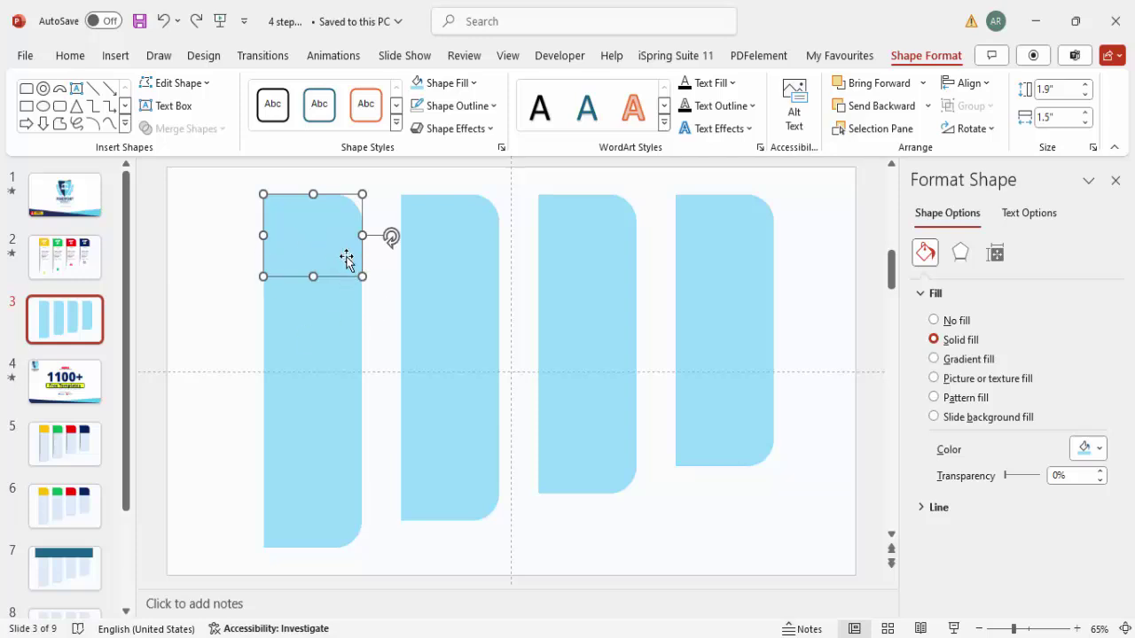
Fill the four top pieces Yellow, Green, Red and Dark Blue from left to right.
click(435, 83)
click(443, 288)
click(450, 228)
click(445, 84)
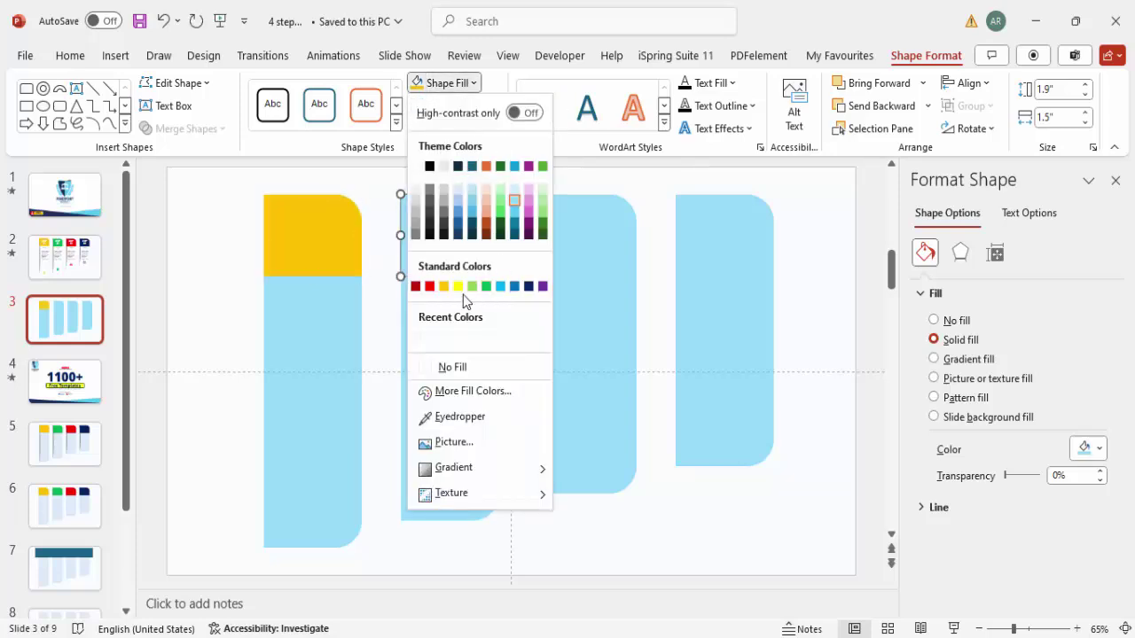
click(485, 285)
click(541, 218)
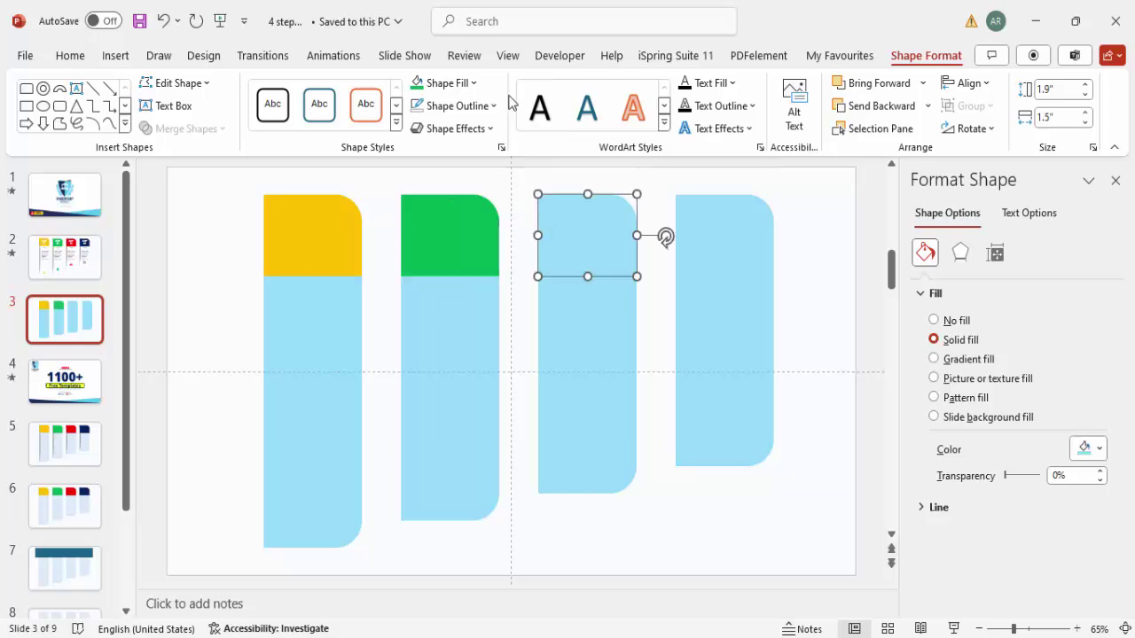
click(448, 83)
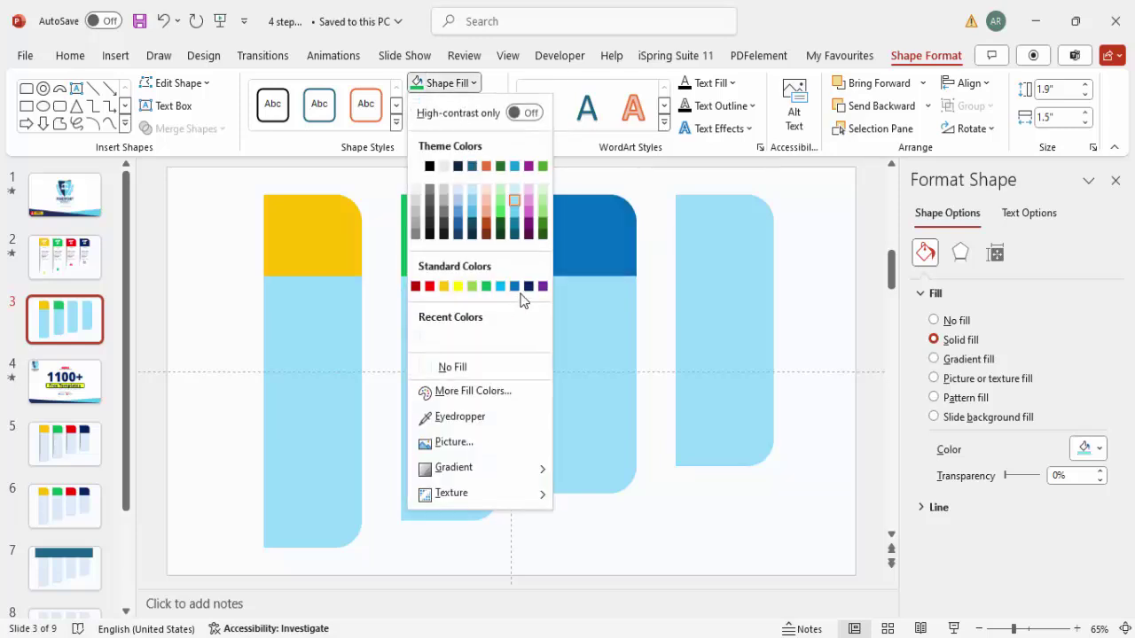
click(429, 285)
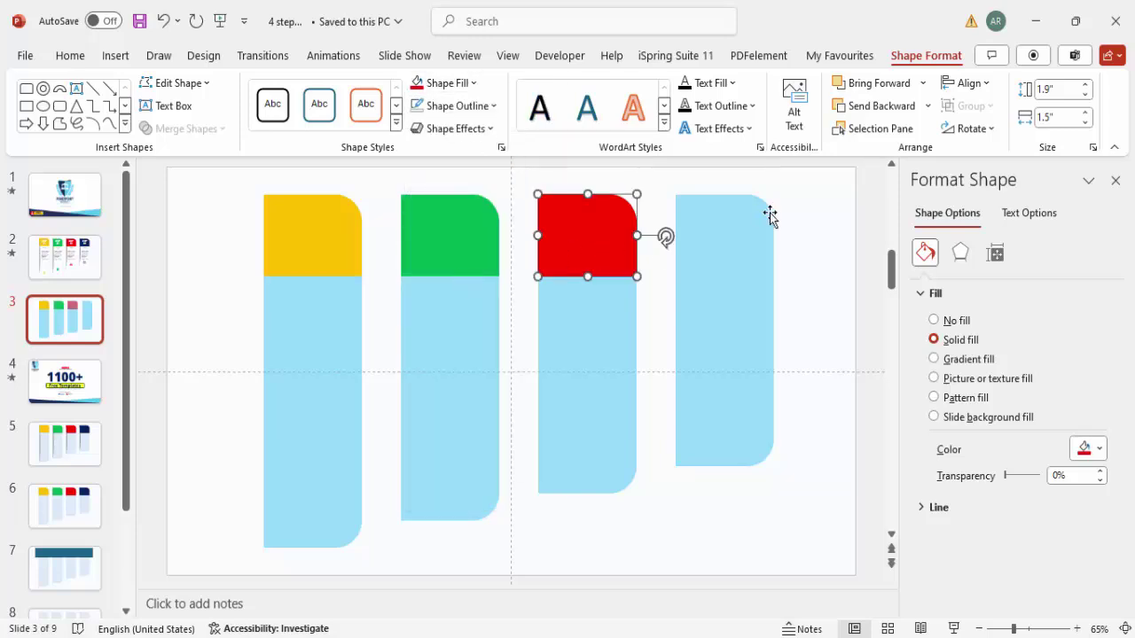
click(743, 225)
click(448, 83)
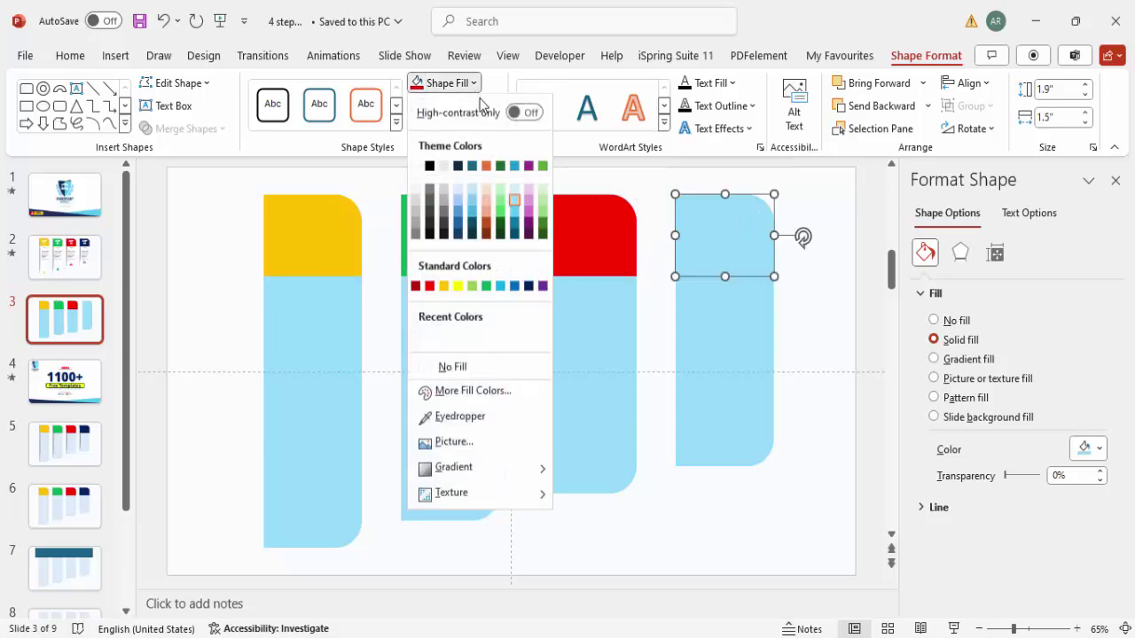
click(528, 286)
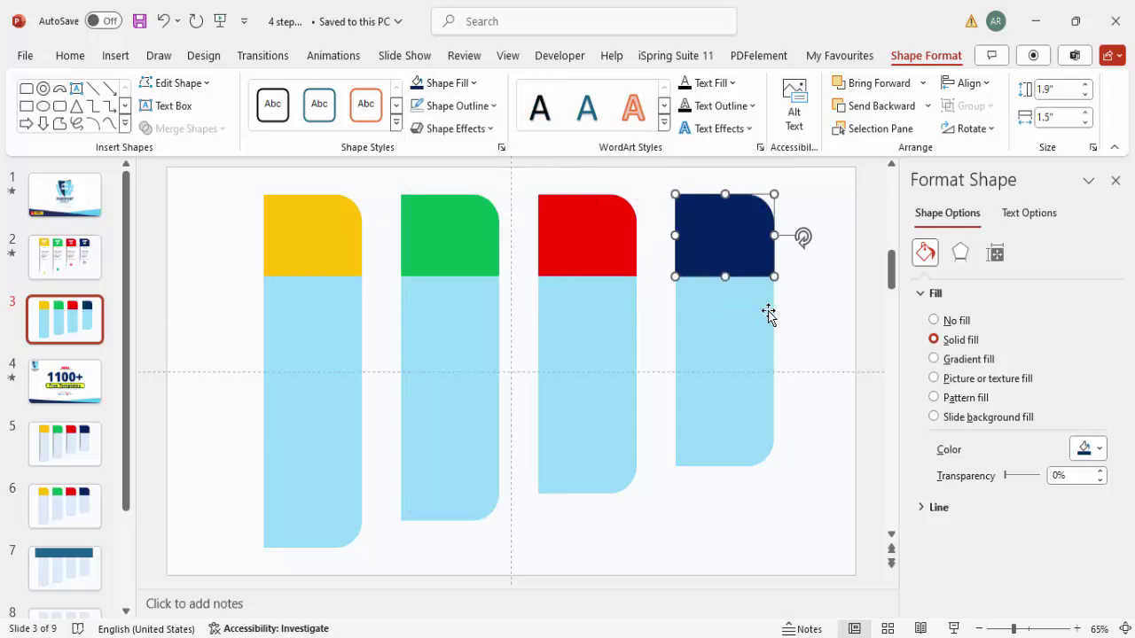
click(793, 323)
drag(209, 187, 798, 582)
Group each bar's coloured top with its body, making four cards.
click(364, 544)
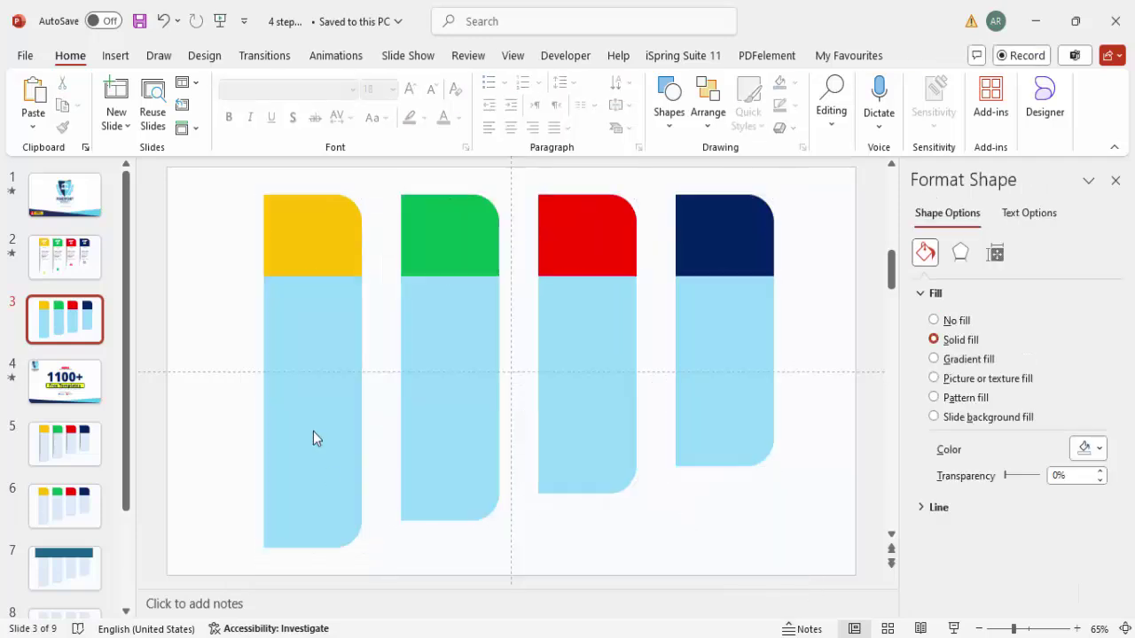
drag(215, 169, 406, 605)
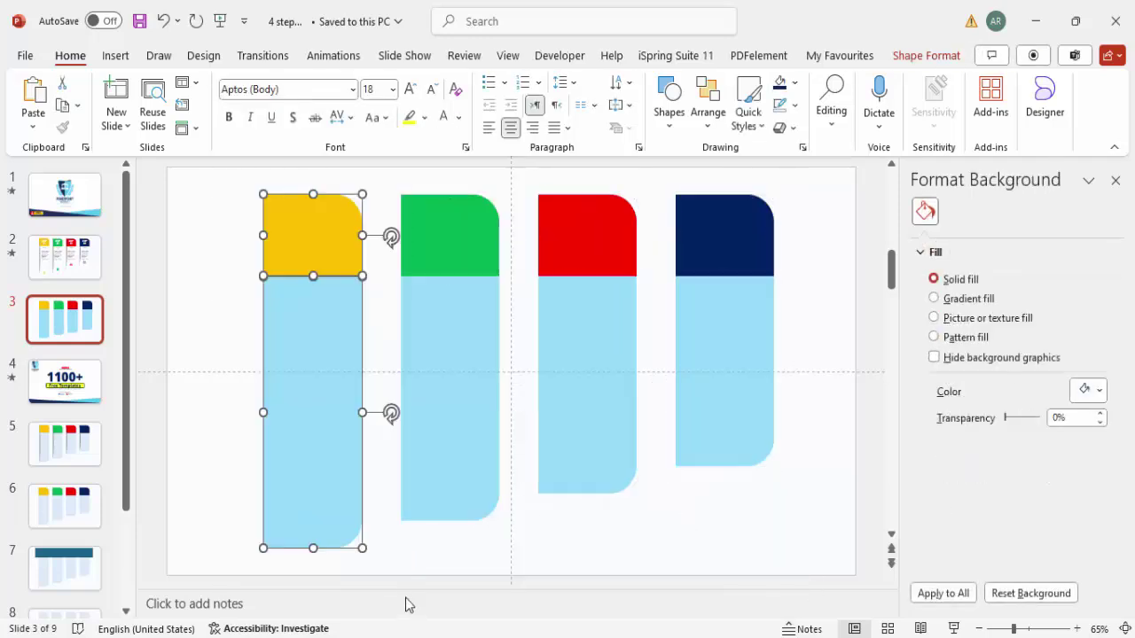
key(ctrl+g)
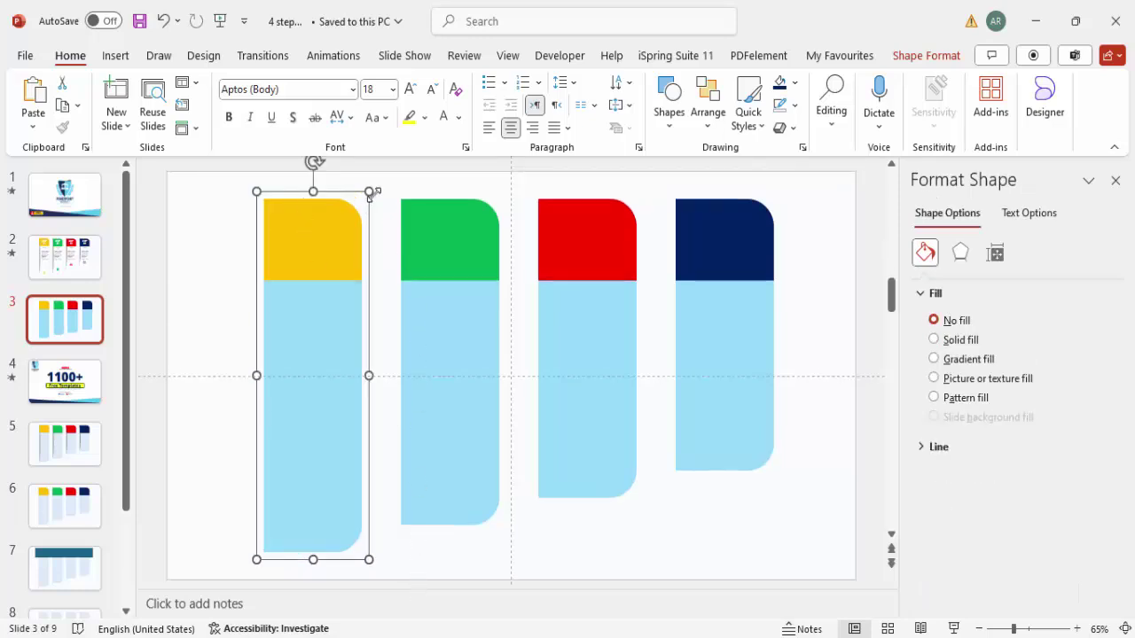
drag(377, 183, 542, 593)
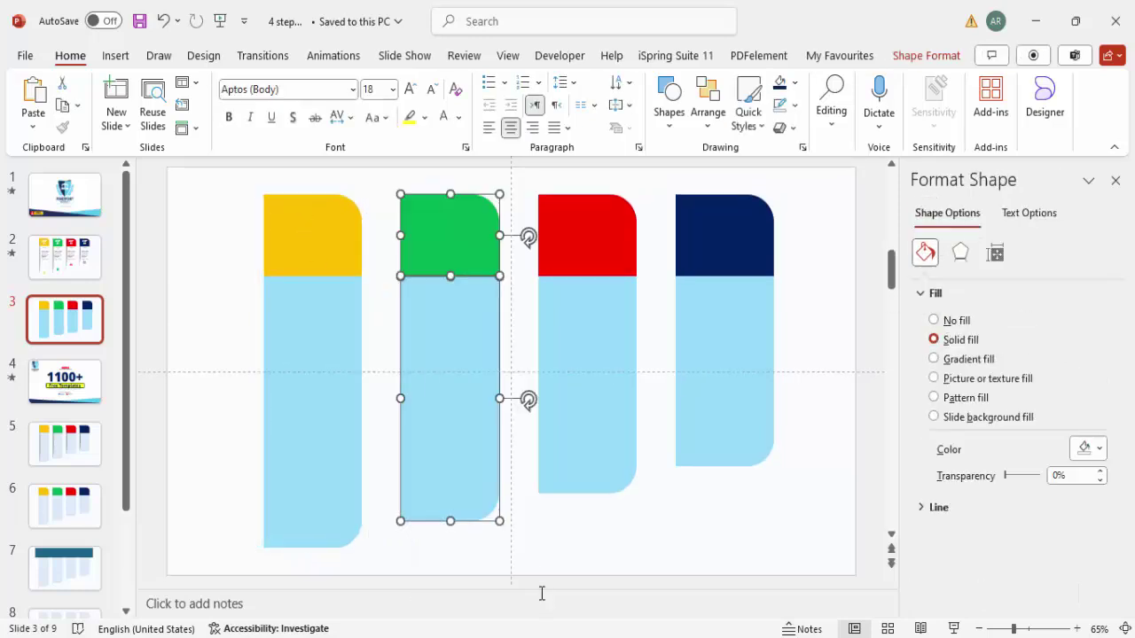
key(ctrl+g)
drag(518, 178, 672, 537)
key(ctrl+g)
drag(657, 182, 831, 552)
key(ctrl+g)
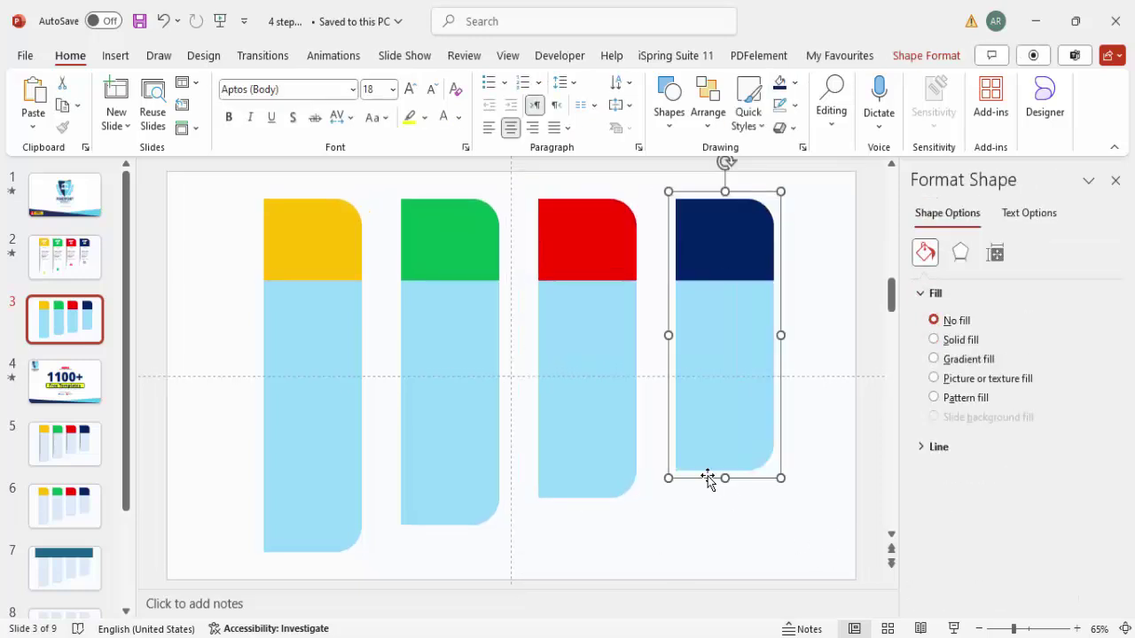
Apply the Outer 'Offset: Right' shadow preset to all four cards.
shift+click(583, 398)
shift+click(466, 356)
shift+click(308, 354)
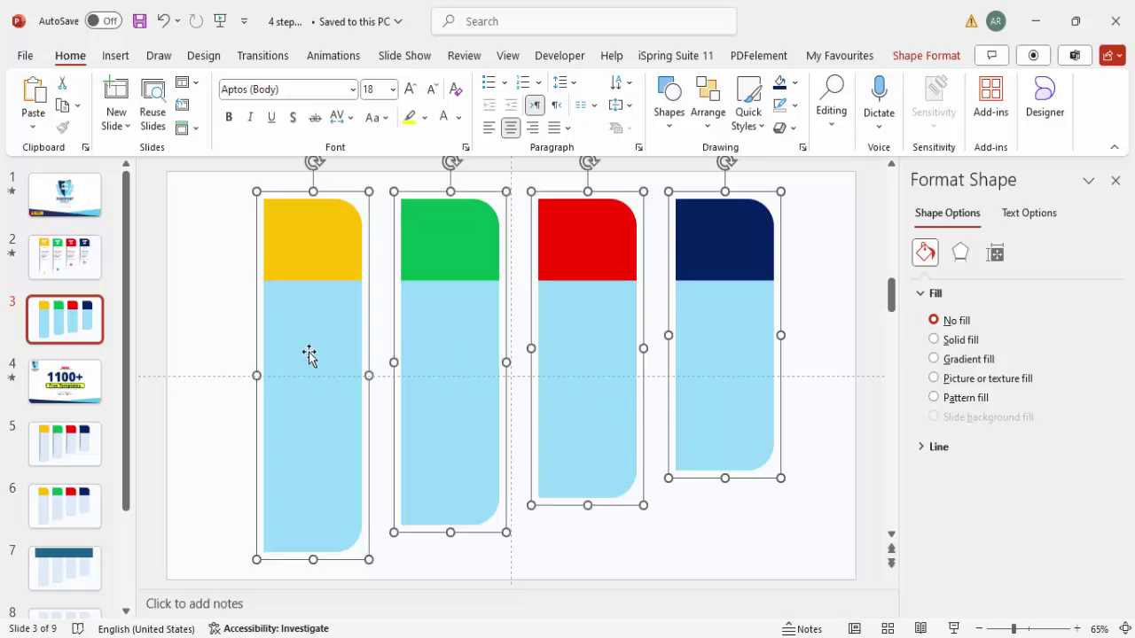
click(961, 253)
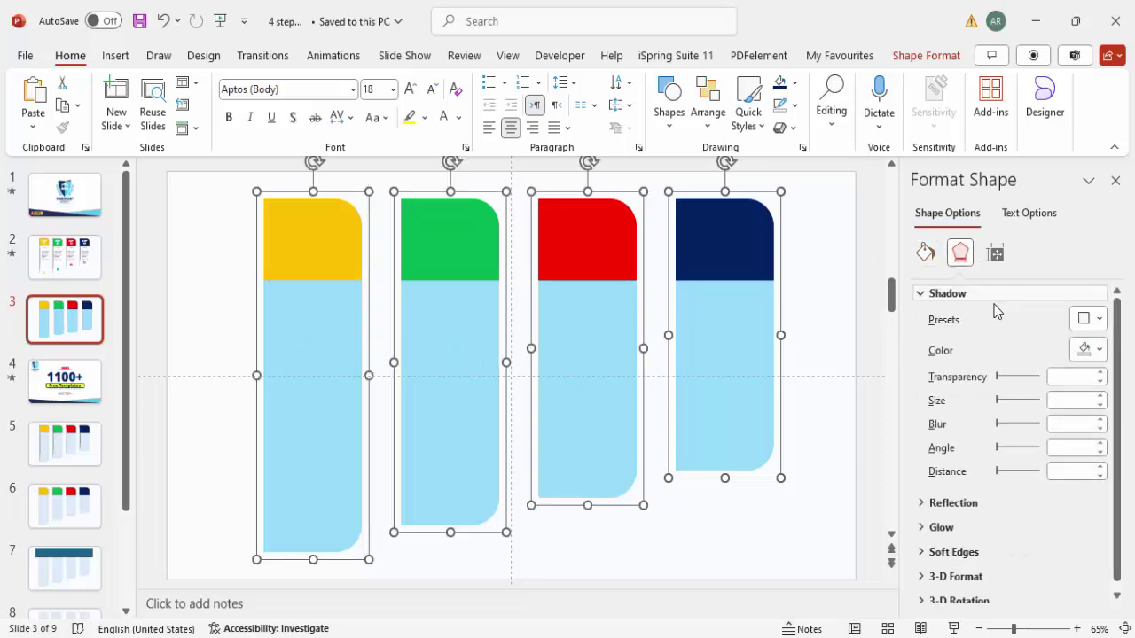
click(1089, 320)
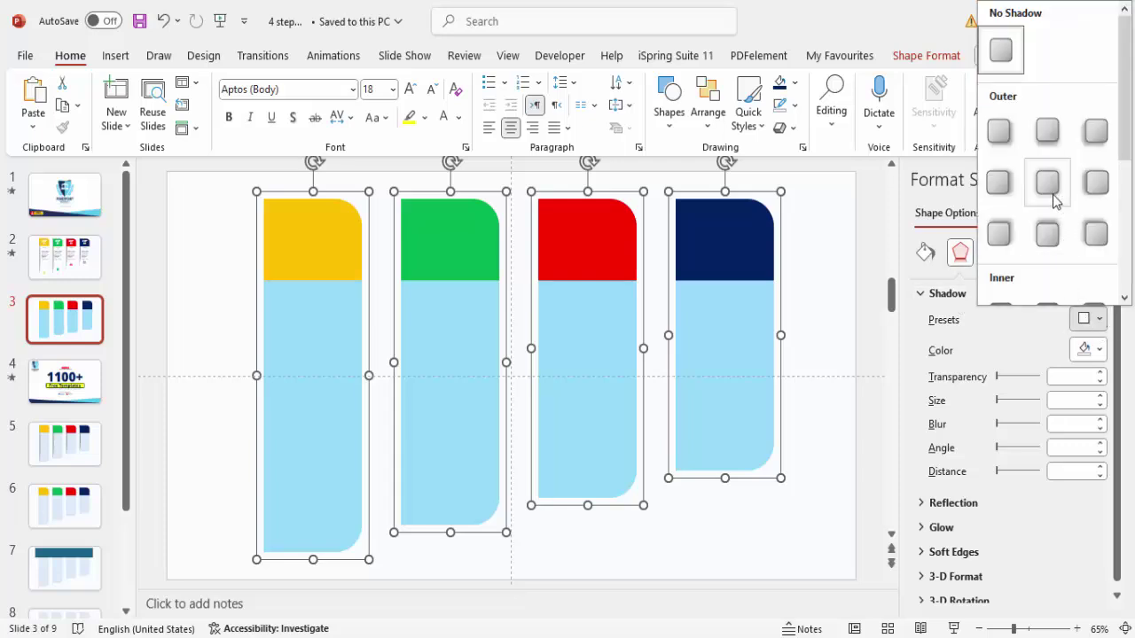
click(998, 183)
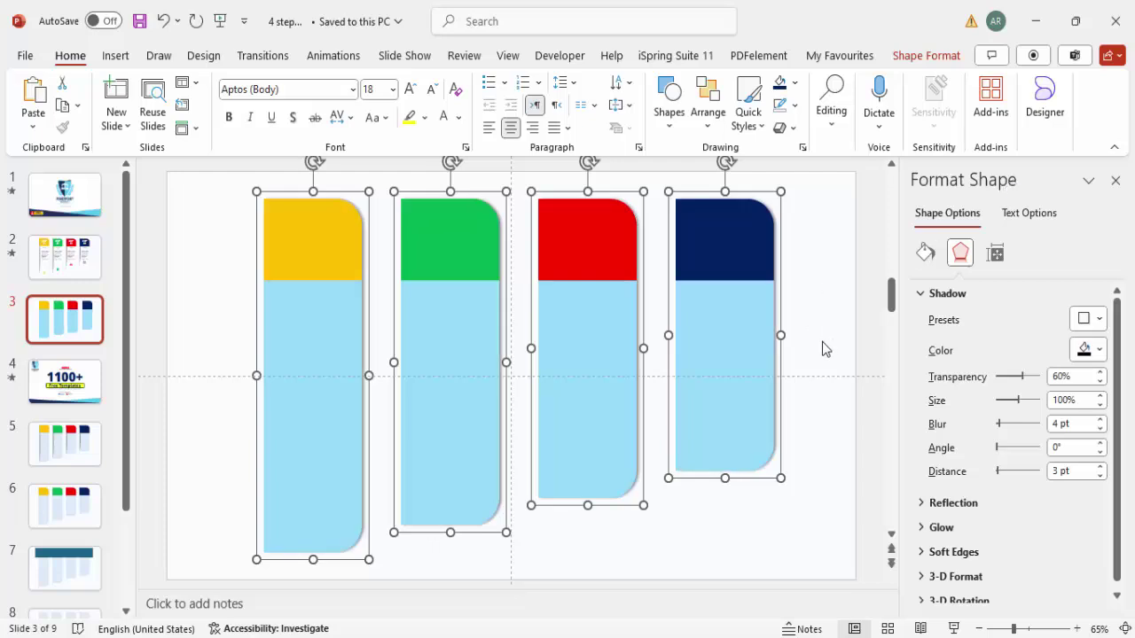
click(821, 342)
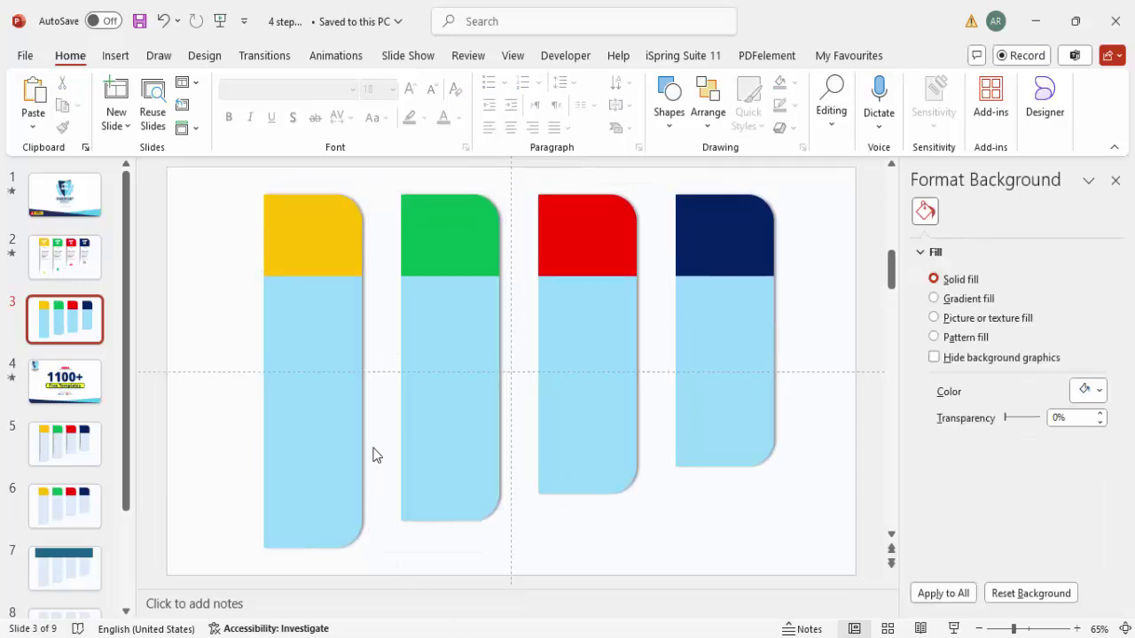
click(281, 329)
Fill the first card's light-blue lower part with off-white.
click(315, 326)
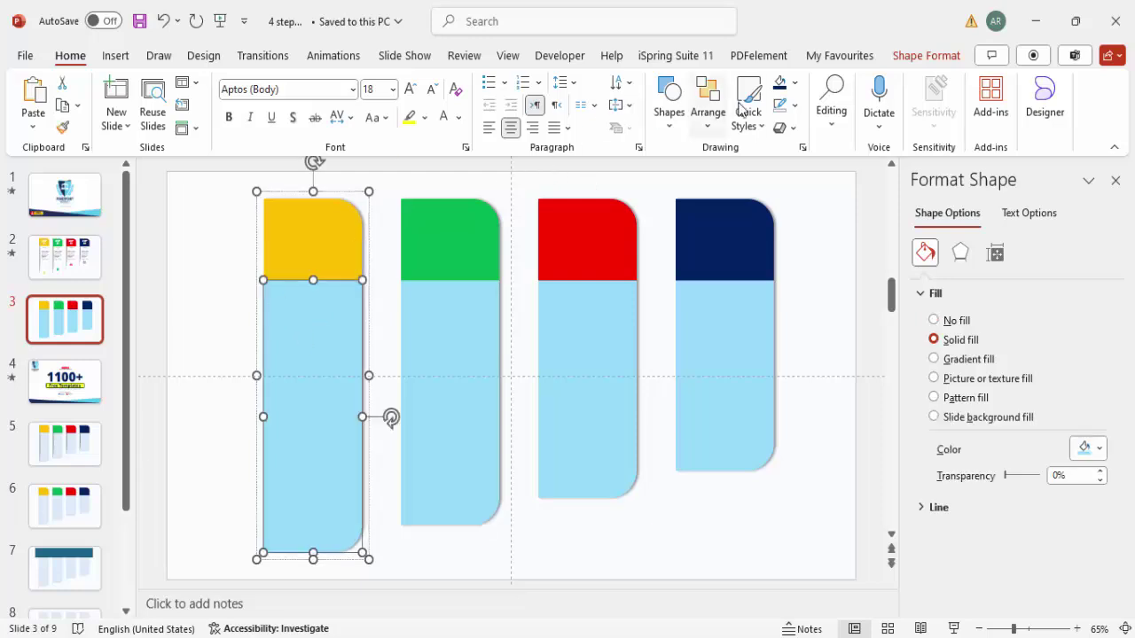
click(793, 83)
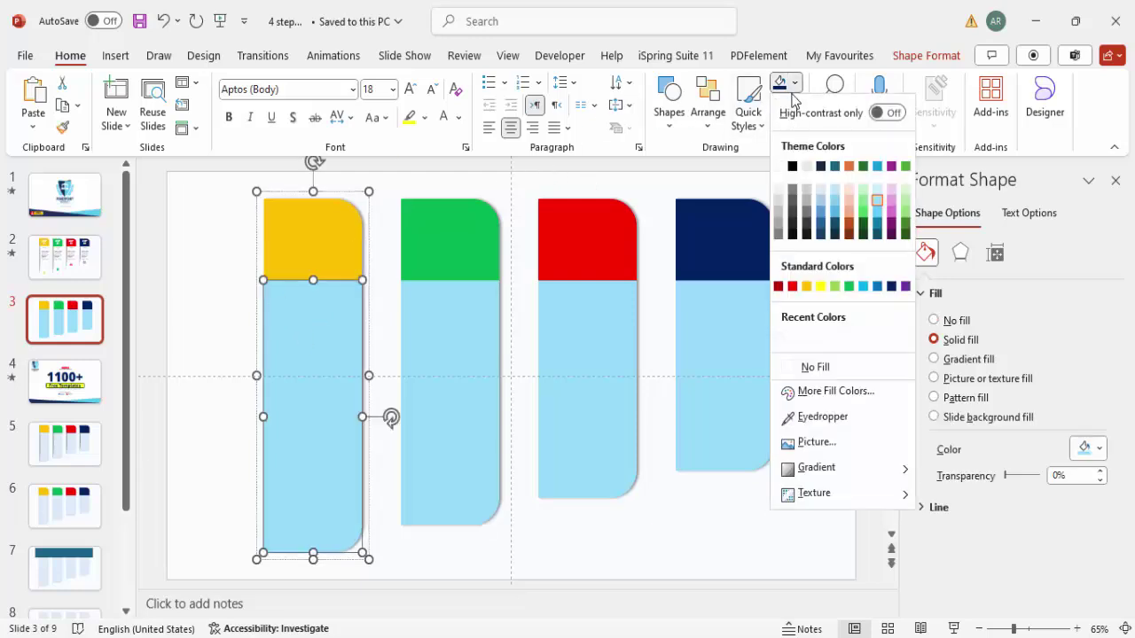
click(780, 190)
Delete the light-blue lower parts of the green, red and navy cards.
click(467, 312)
click(467, 307)
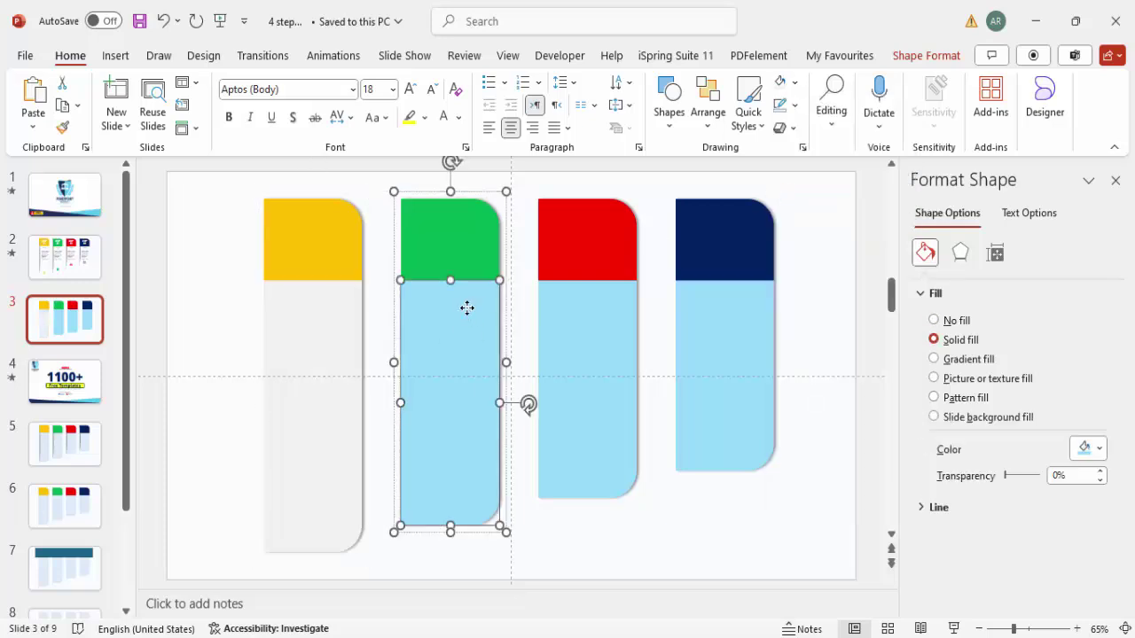
key(Delete)
click(595, 299)
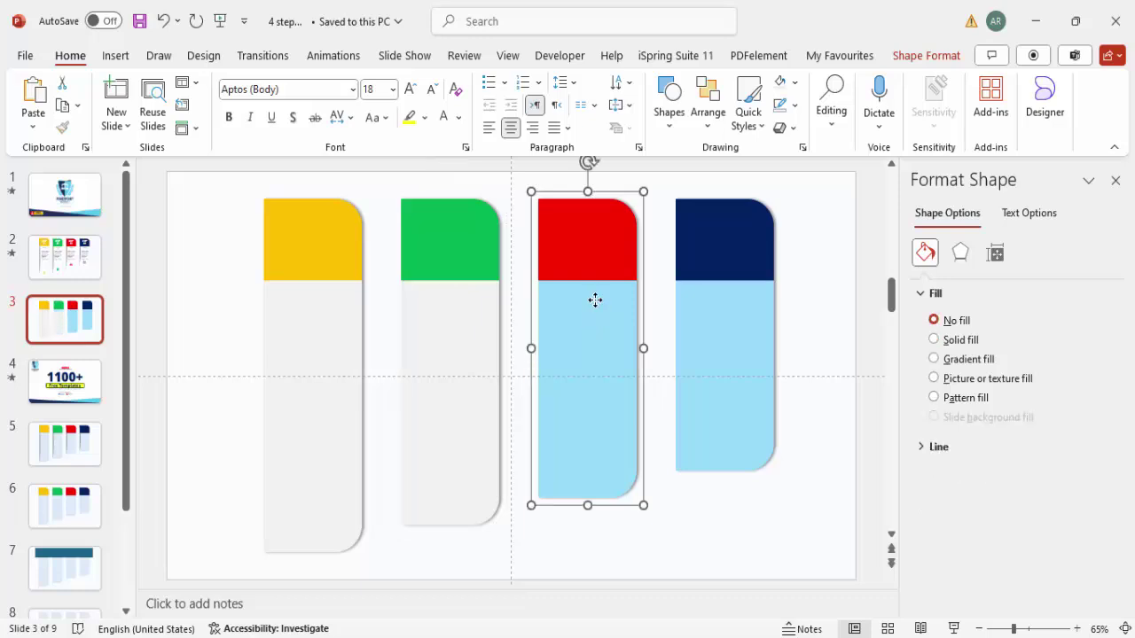
click(595, 299)
key(Delete)
click(736, 294)
click(736, 294)
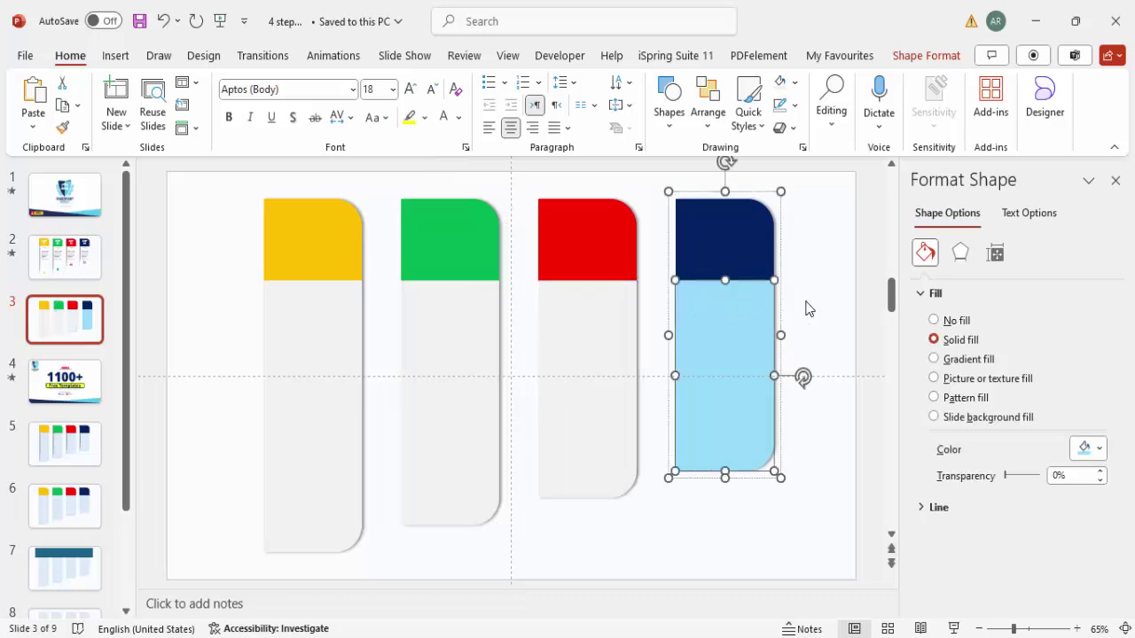
key(Delete)
click(806, 308)
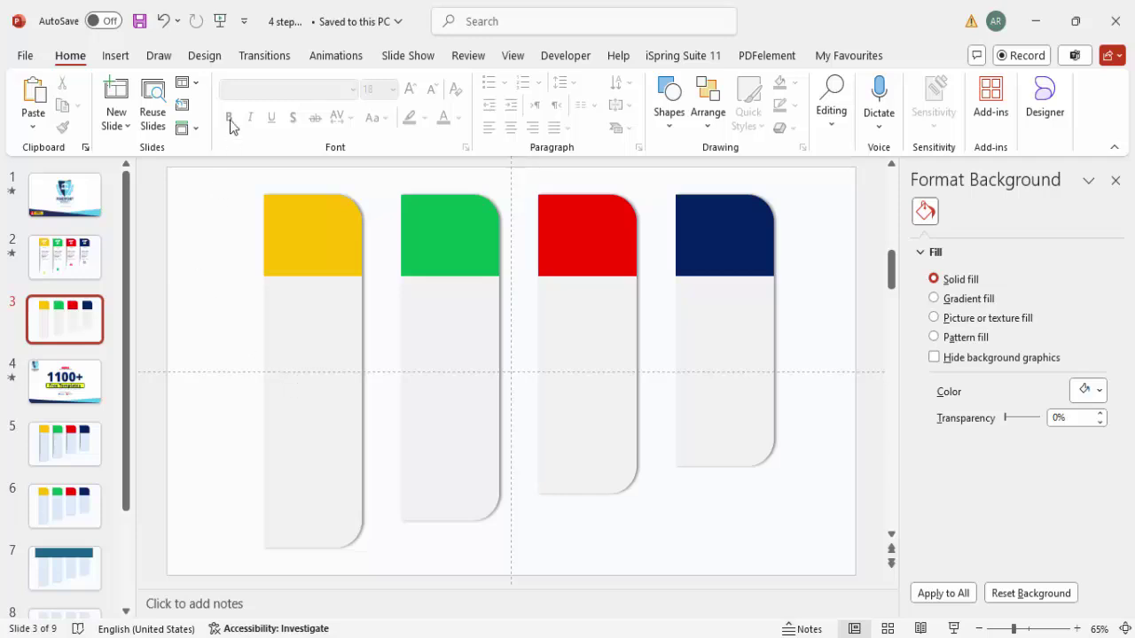
Add a text box on the yellow header reading STEP 01 on two lines.
click(120, 59)
click(824, 97)
drag(296, 216, 359, 236)
text(STEP)
key(Return)
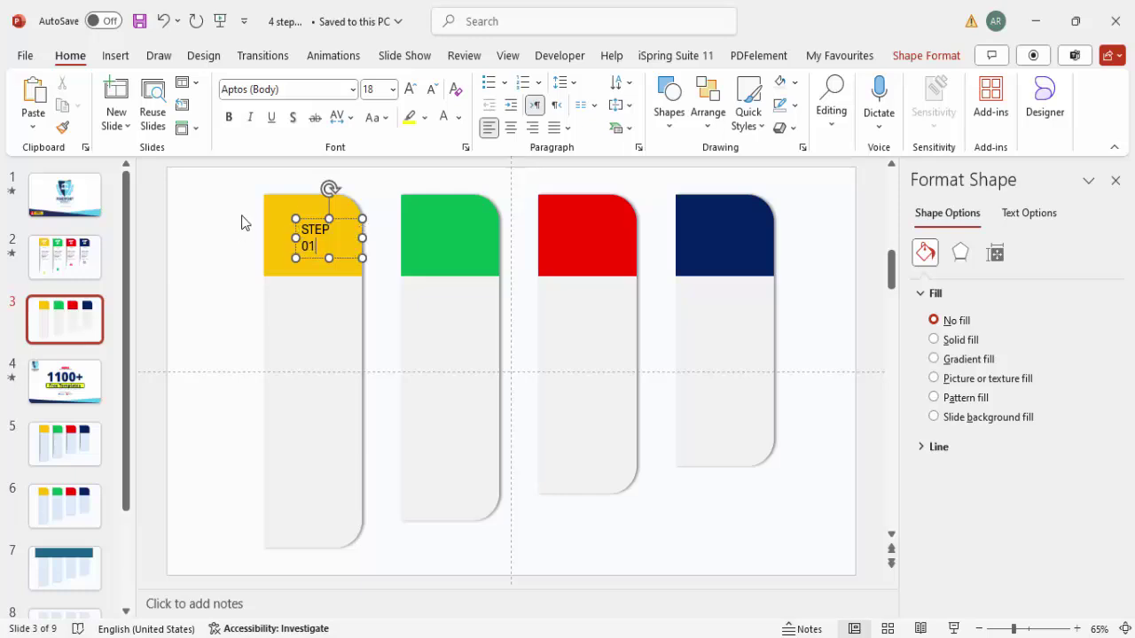
click(342, 218)
Format the STEP 01 label as white 28 pt Open Sans Extrabold, centred on the header.
click(297, 90)
text(Open Sans Extrabold)
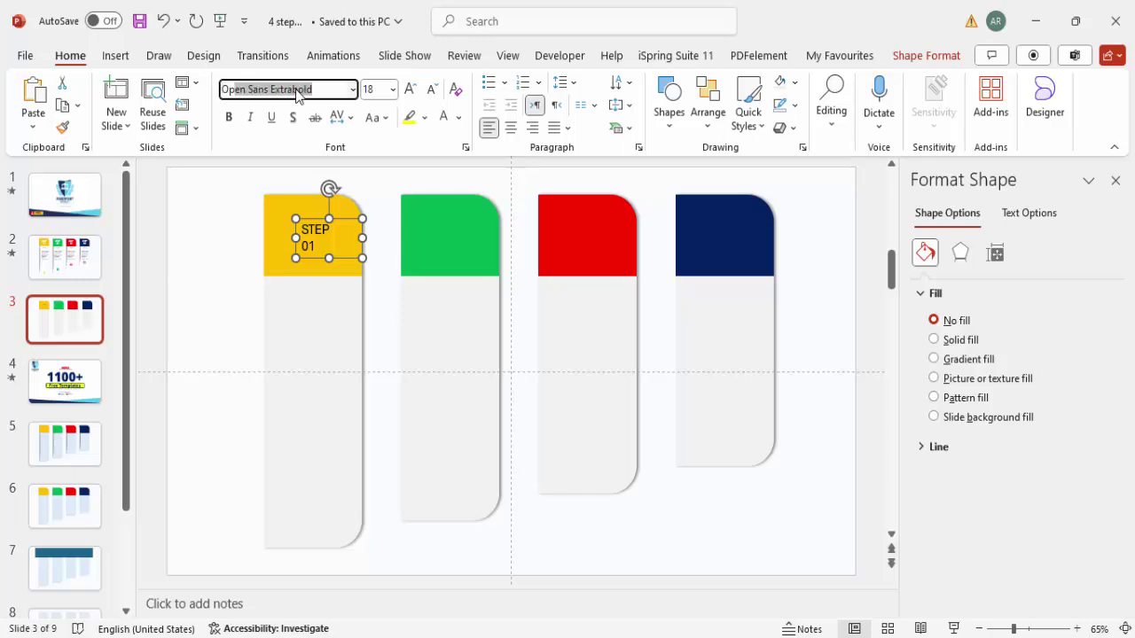
key(Return)
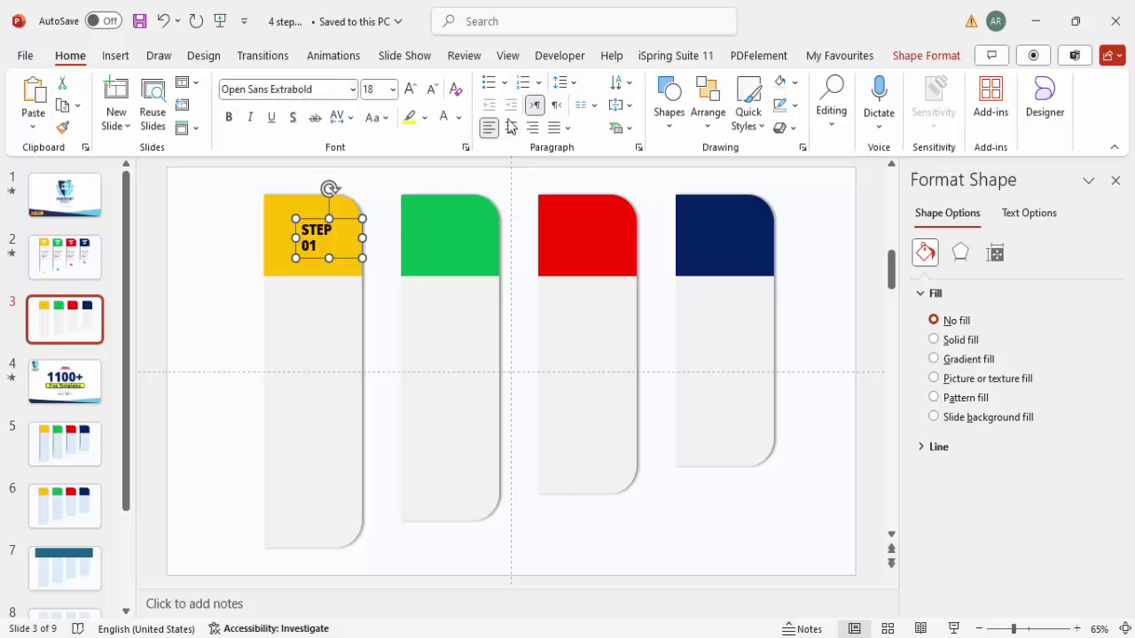
click(409, 89)
click(410, 89)
click(410, 88)
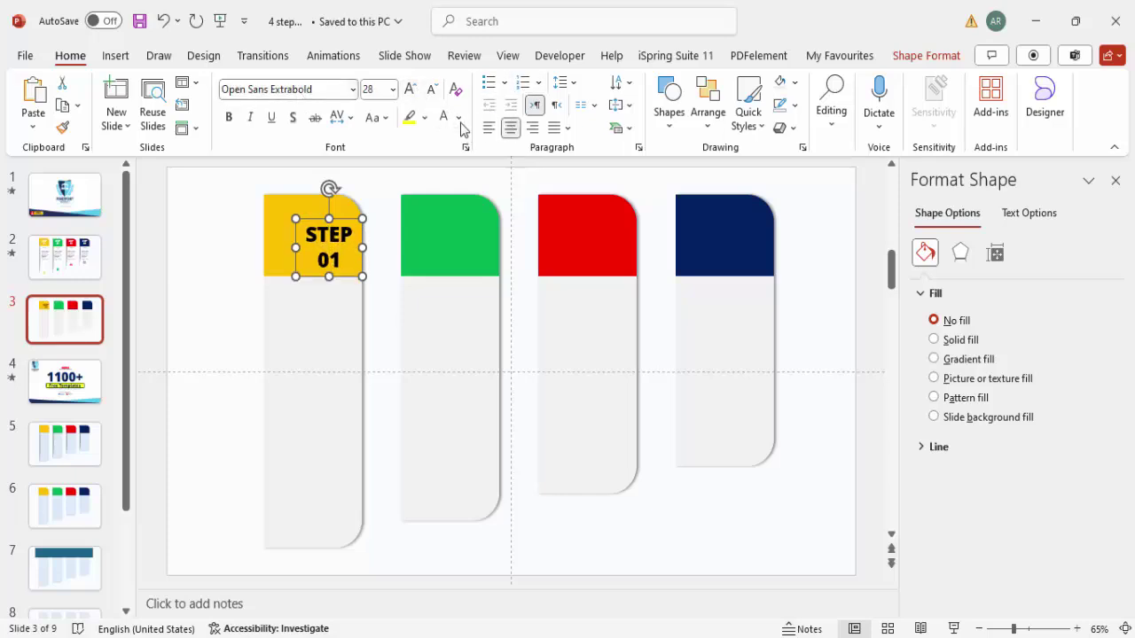
click(446, 118)
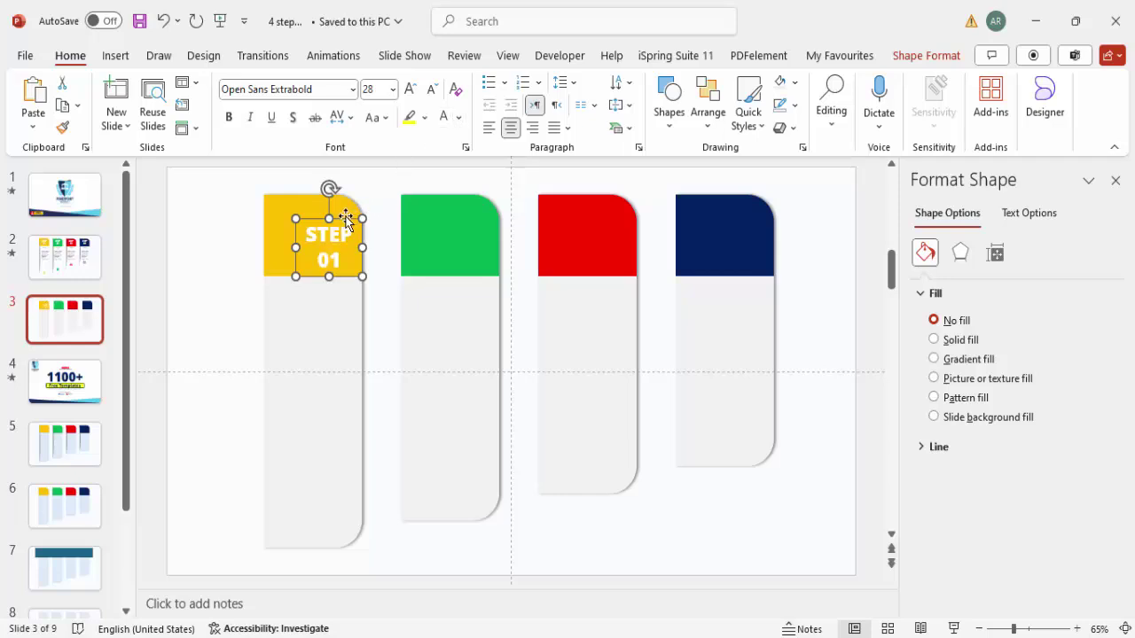
drag(338, 215, 328, 209)
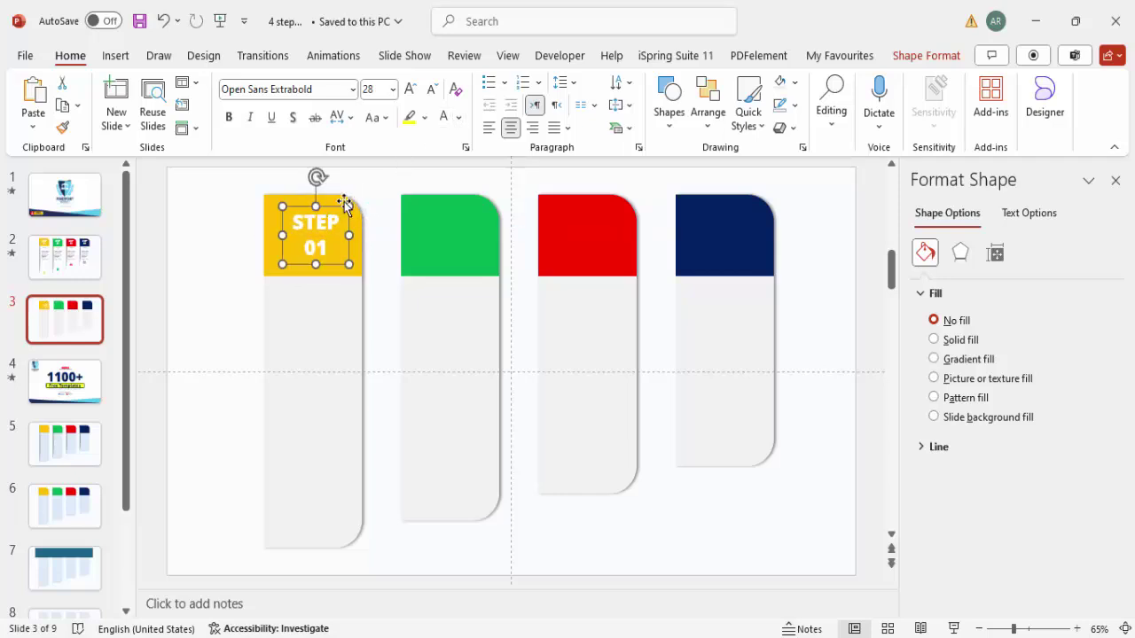
Draw a new text box below the STEP 01 label.
click(131, 59)
click(822, 104)
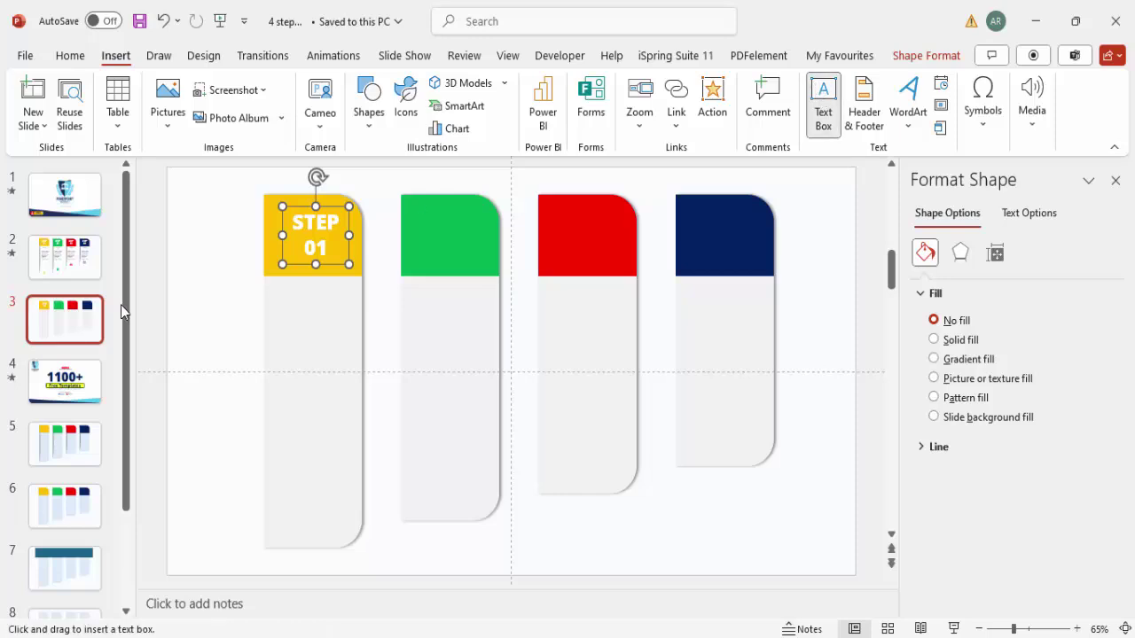
drag(276, 294, 357, 322)
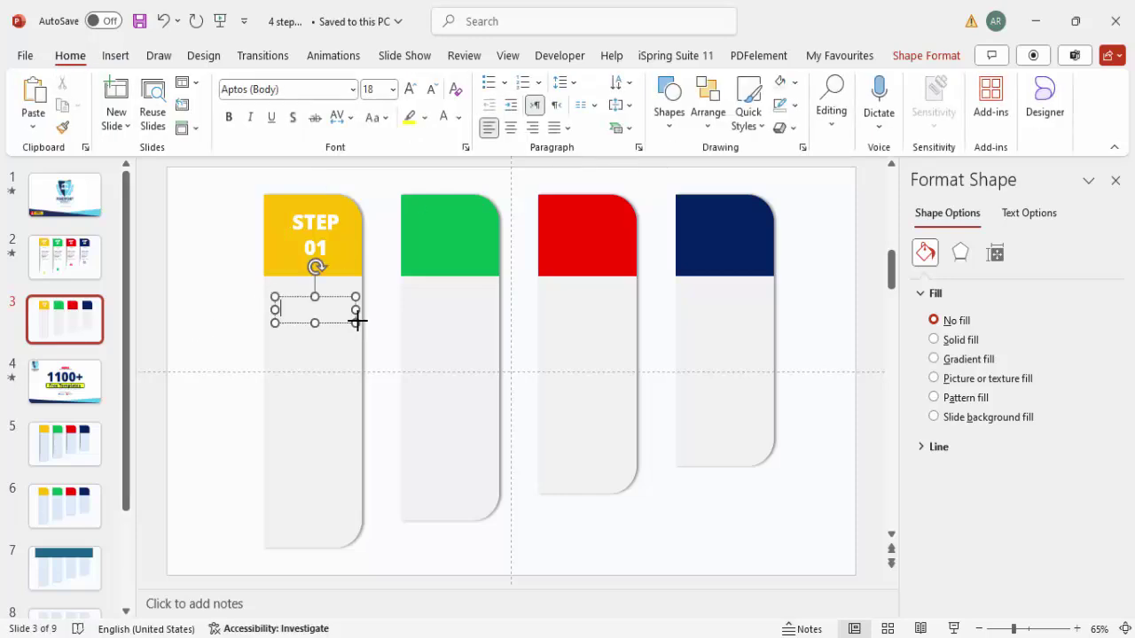
Type TITLE in the new box and make it bold and centred.
text(TITLE)
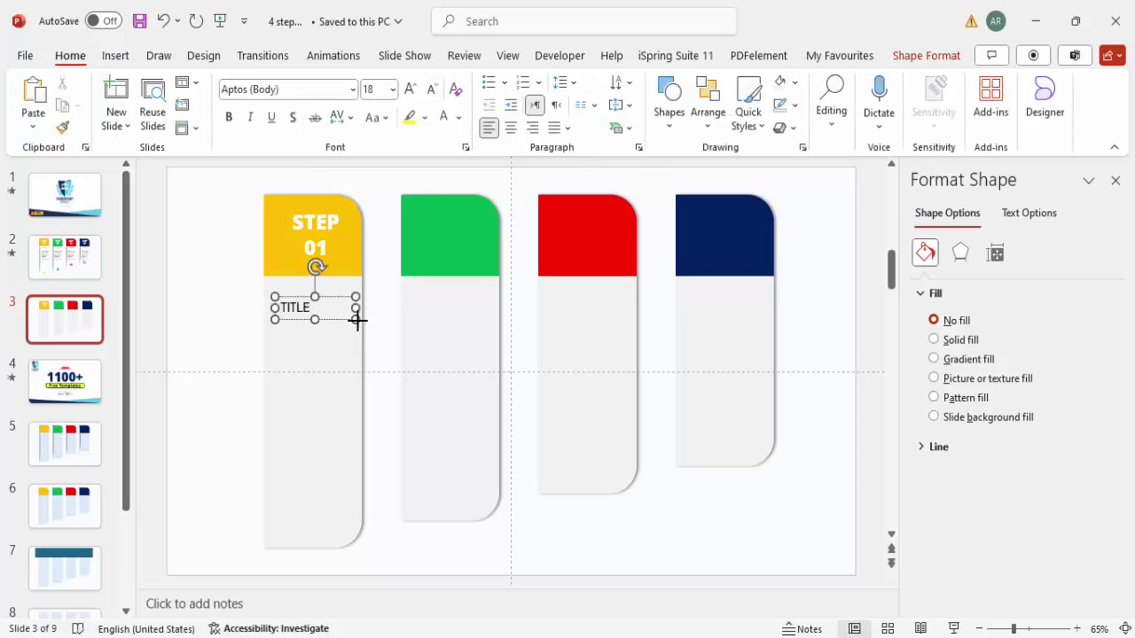
key(Escape)
click(512, 126)
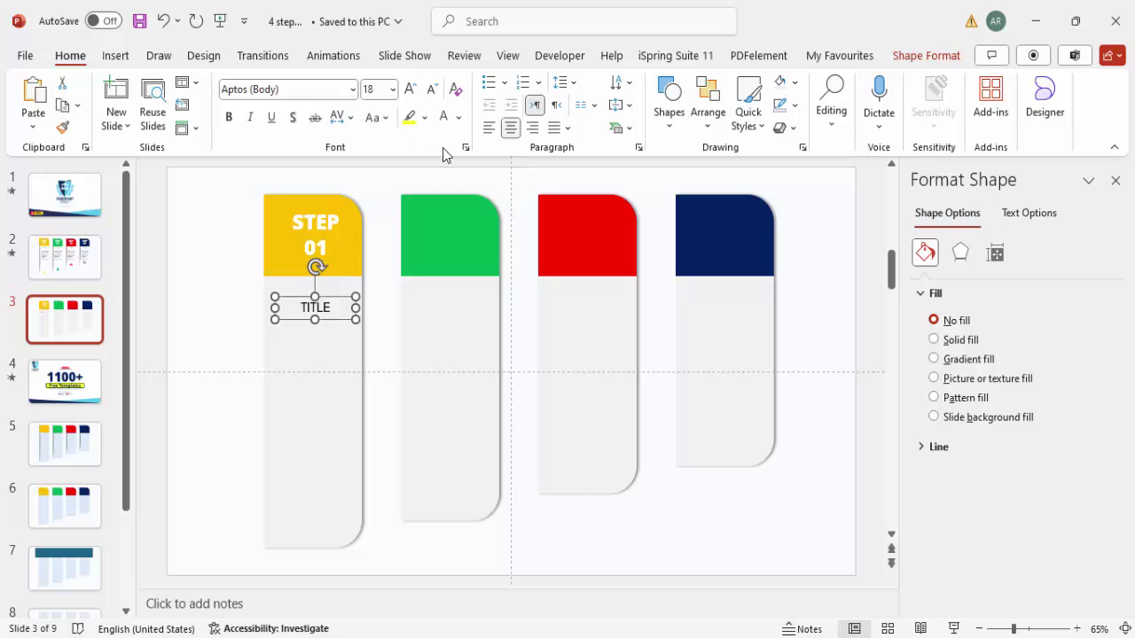
click(228, 117)
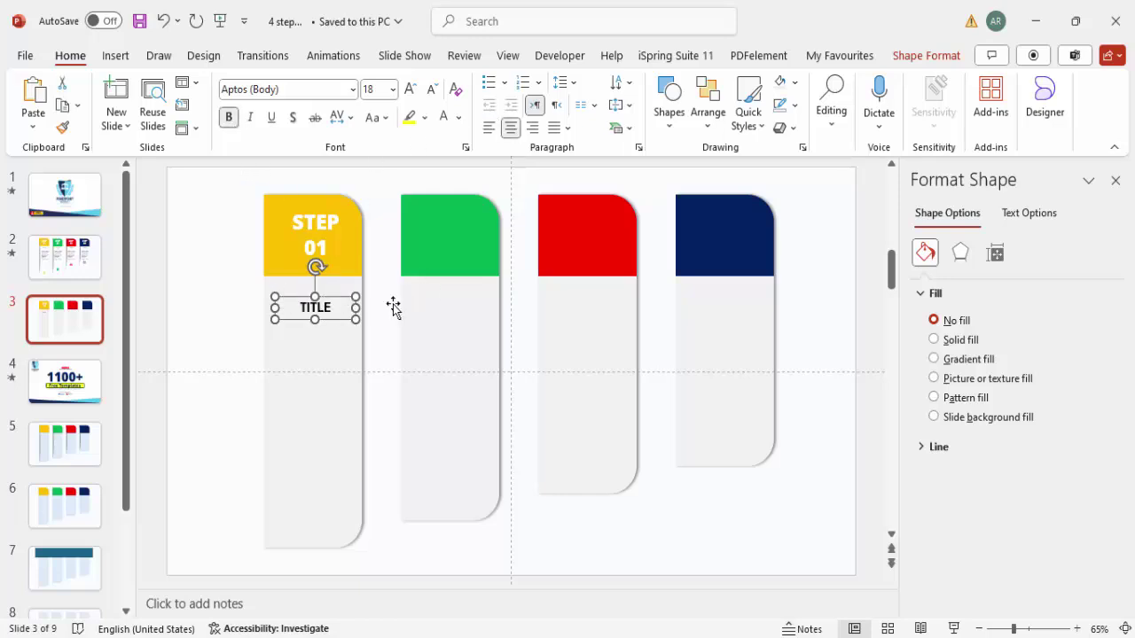
Add a centred 14 pt 'Add detail text here' text box beneath TITLE.
click(116, 56)
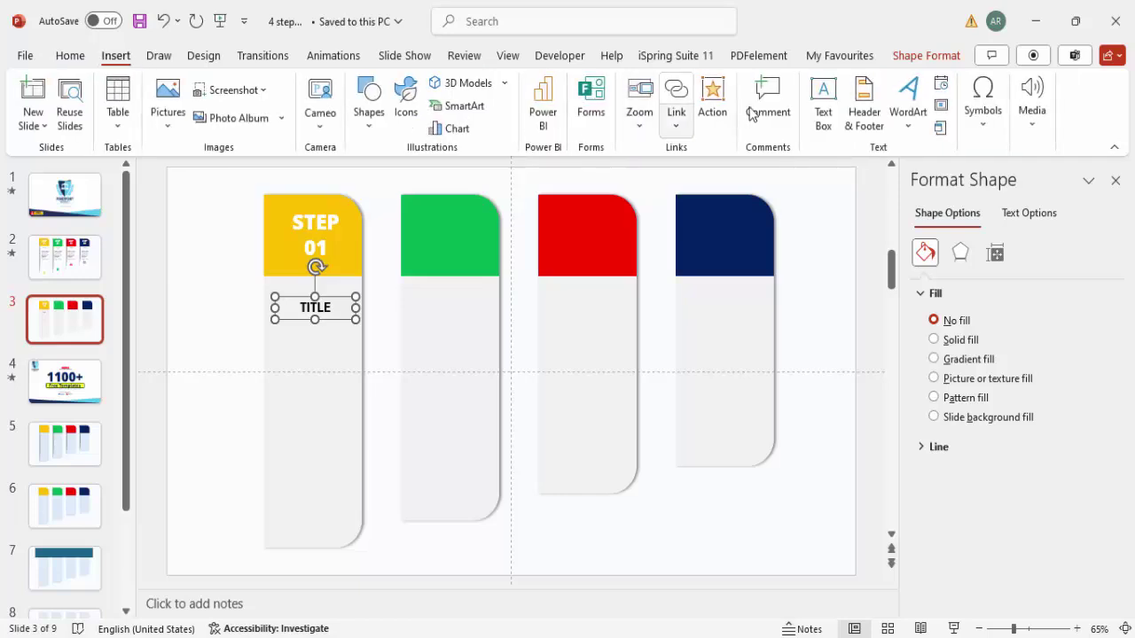
click(822, 102)
drag(283, 340, 356, 430)
text(Add detail text here)
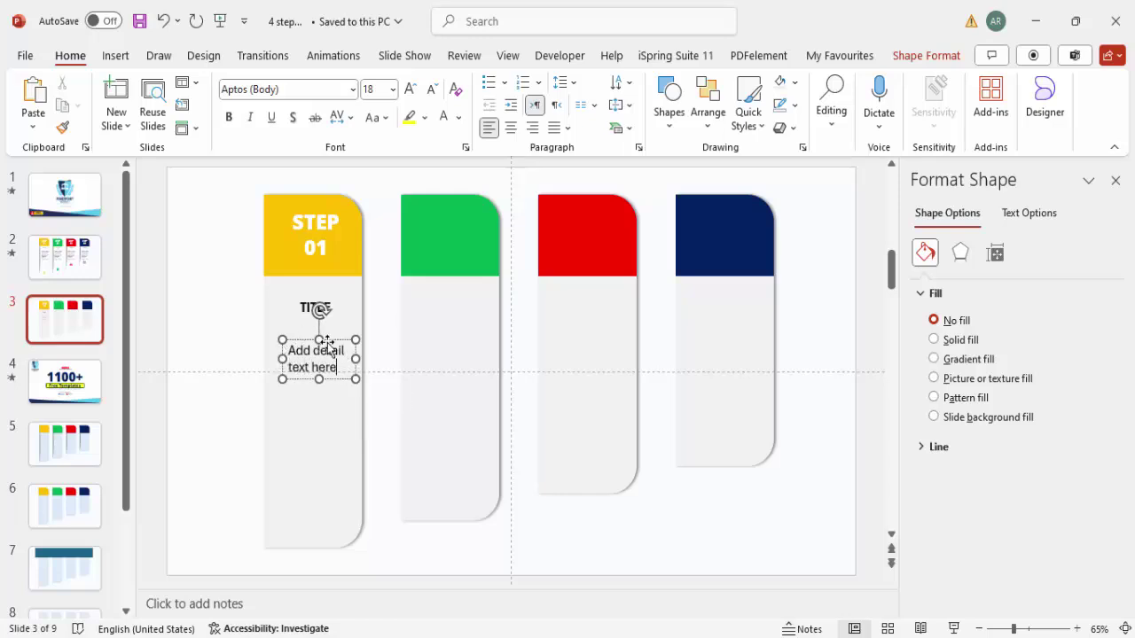
click(330, 341)
click(432, 90)
click(432, 90)
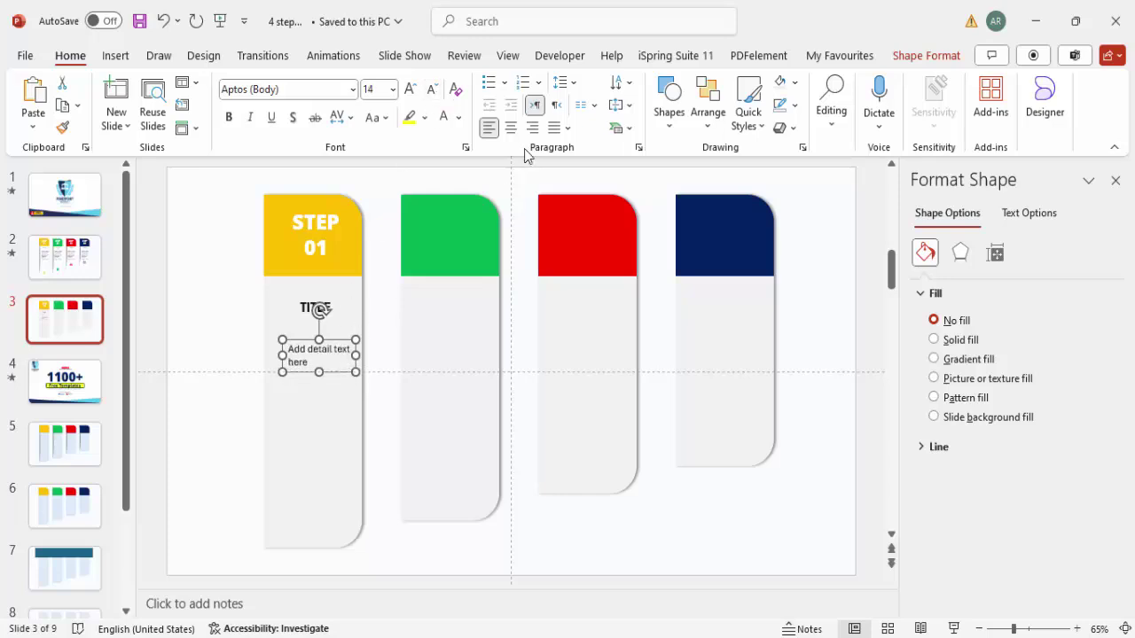
click(511, 129)
drag(338, 334, 336, 329)
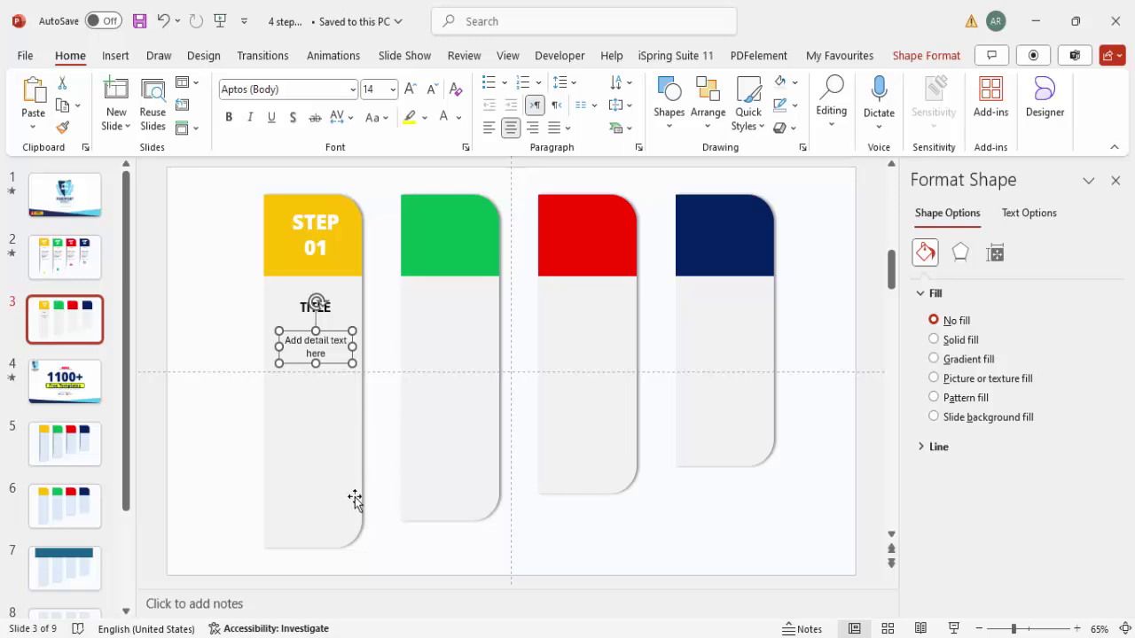
Insert stock icons of a camera aperture, apple, bar chart and bank building.
click(126, 57)
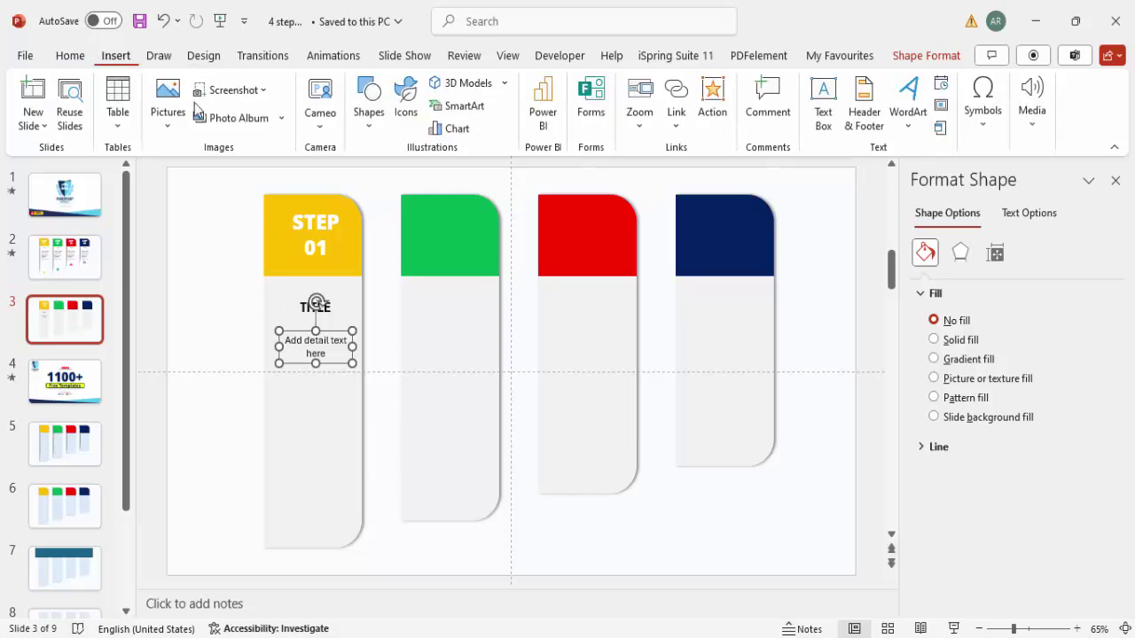
click(412, 97)
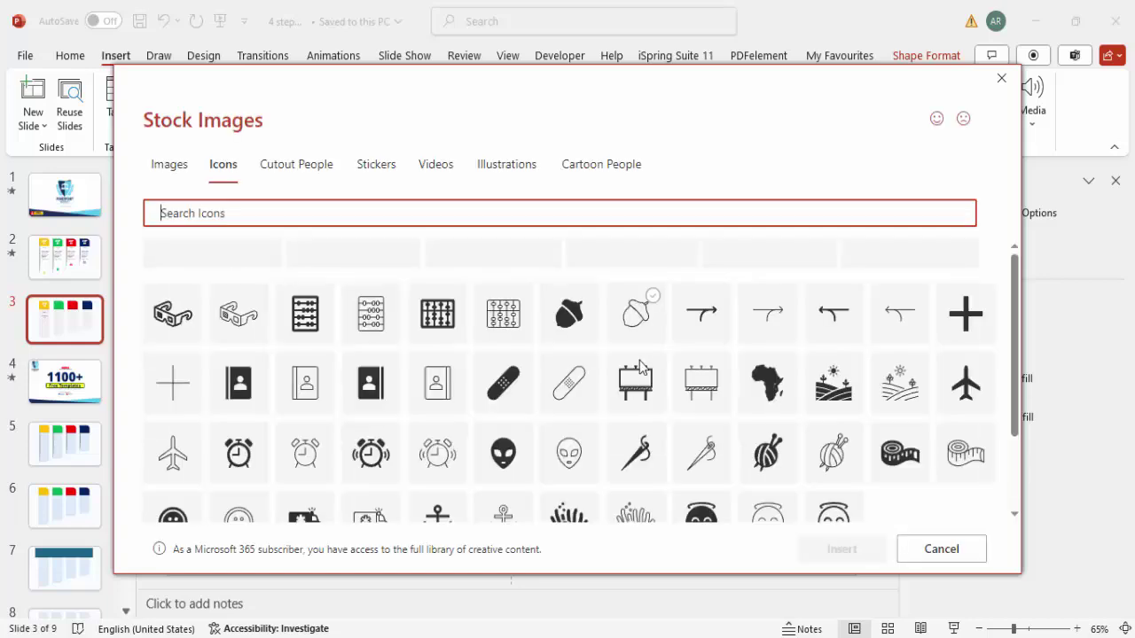
scroll(424, 425, down, 2)
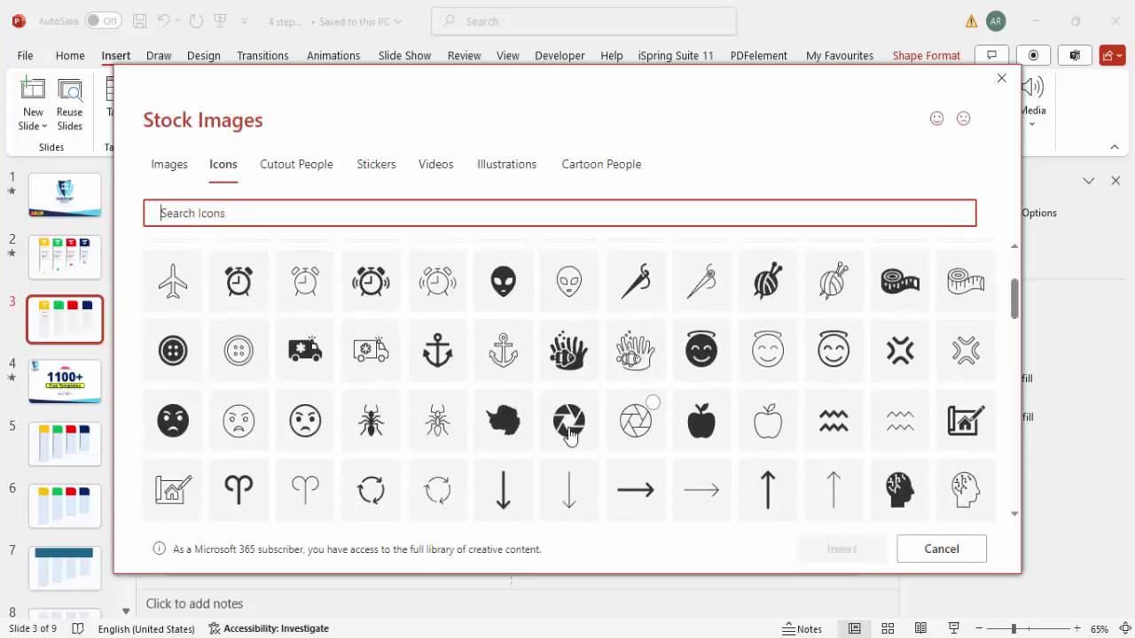
click(569, 424)
click(707, 426)
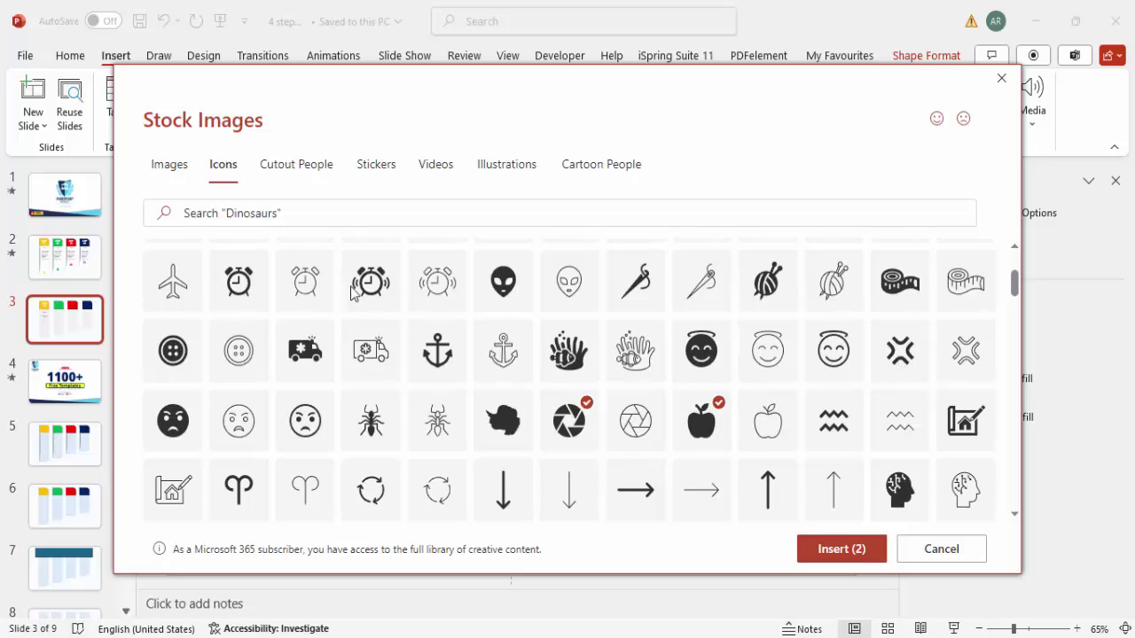
scroll(543, 370, down, 5)
scroll(541, 370, down, 5)
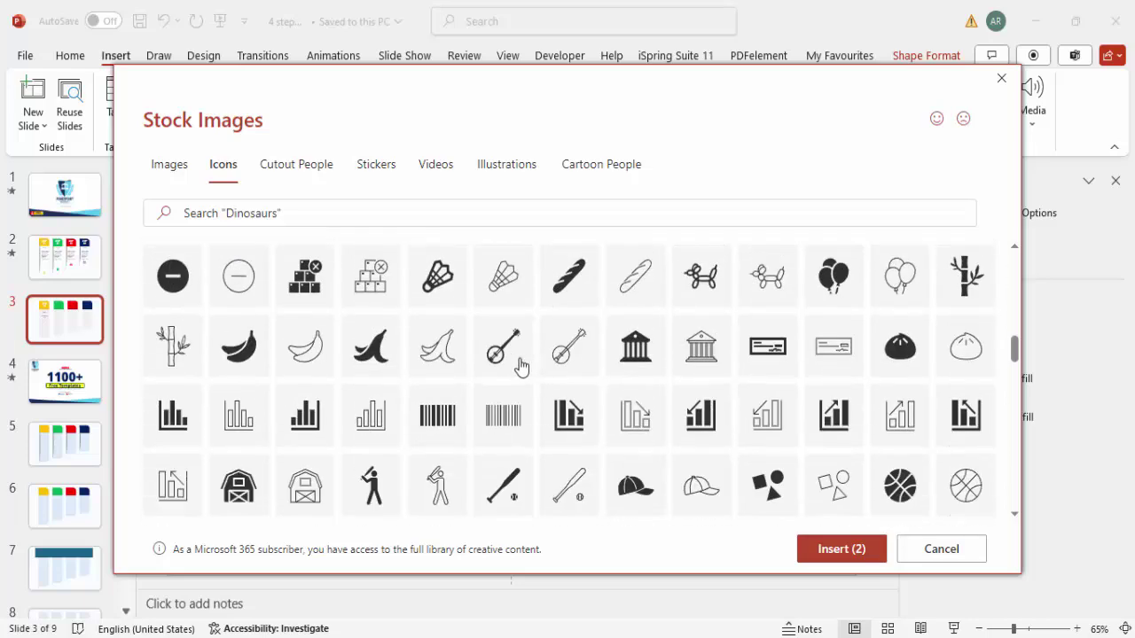
click(177, 412)
click(634, 346)
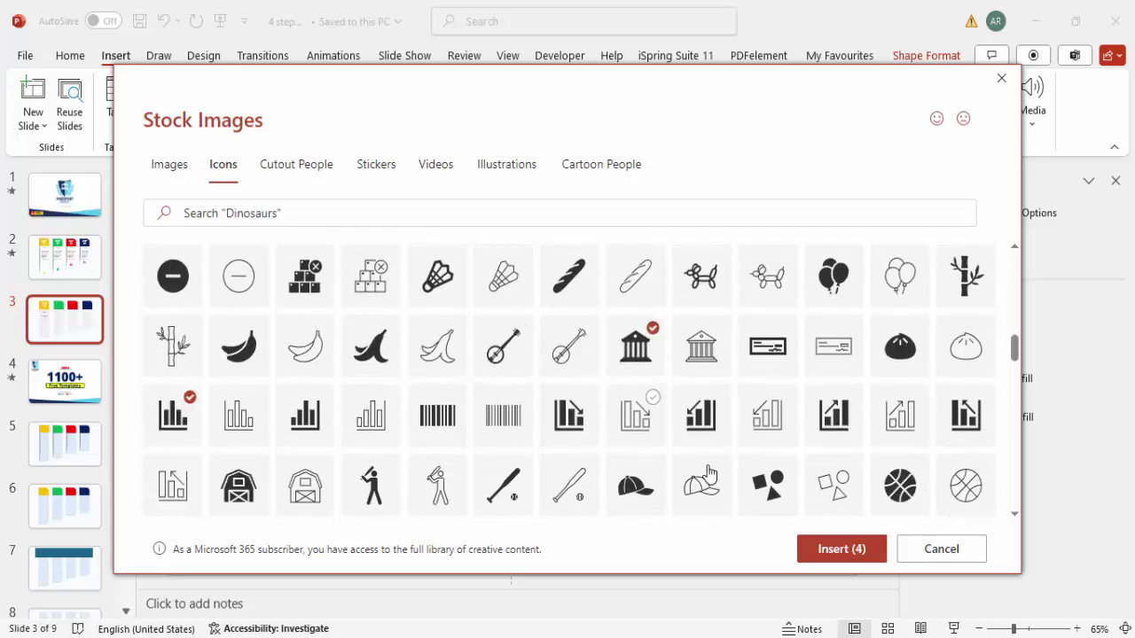
click(824, 549)
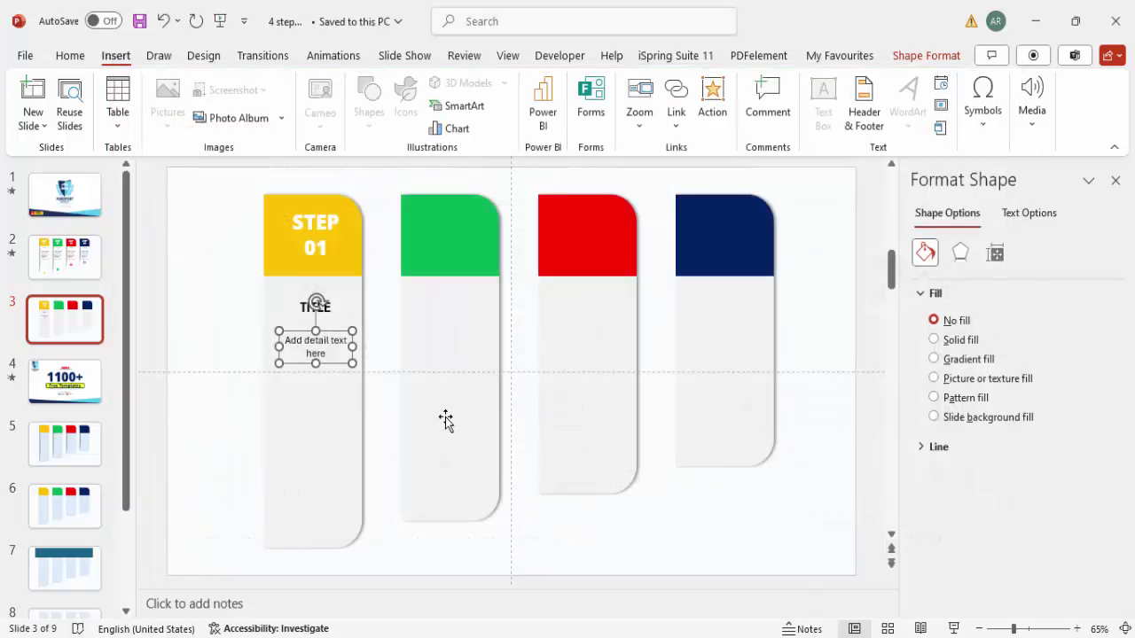
drag(550, 403, 805, 525)
Resize the four icons to a height of 0.6 inch.
click(1037, 92)
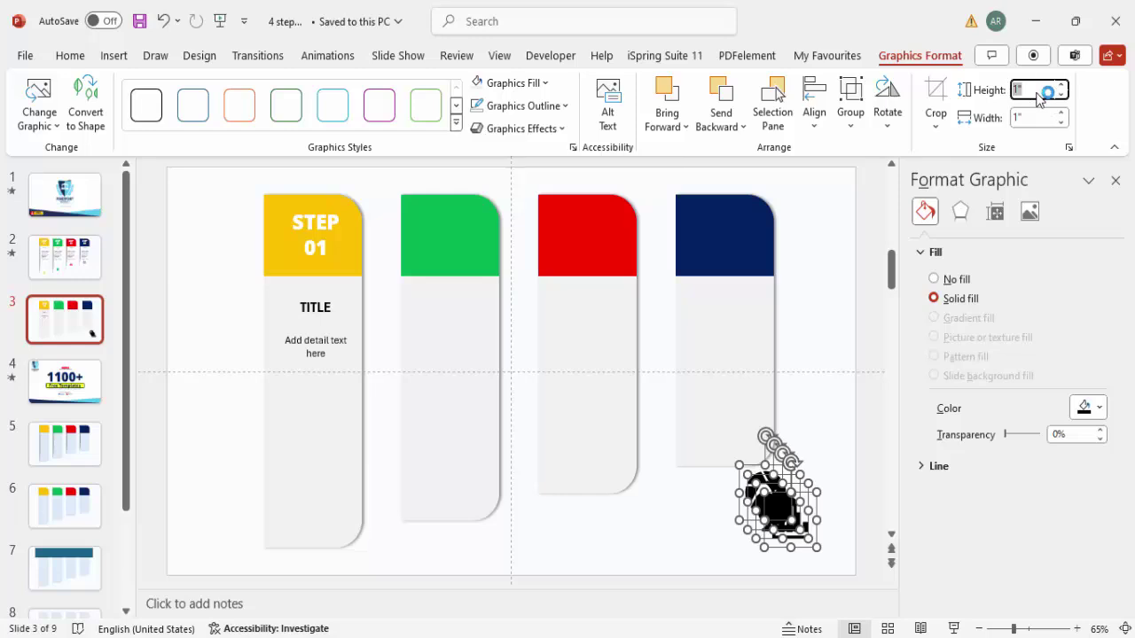
text(.6)
key(Return)
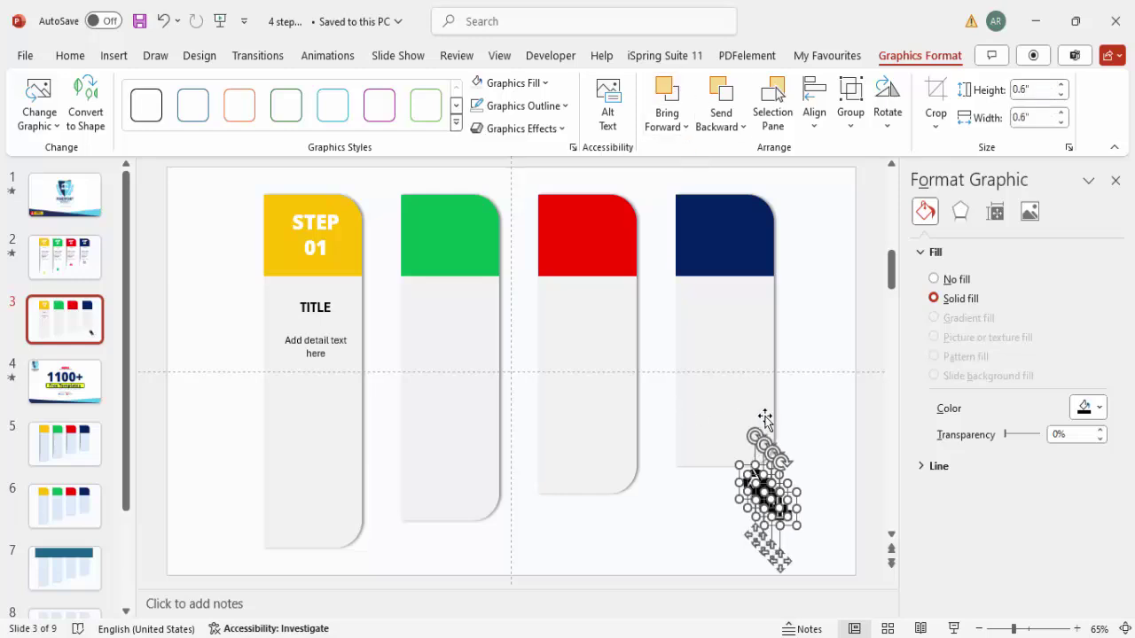
click(798, 437)
Place the bar chart, apple and aperture icons onto the yellow, green and navy cards.
drag(780, 521, 312, 520)
drag(760, 493, 587, 459)
drag(755, 483, 724, 434)
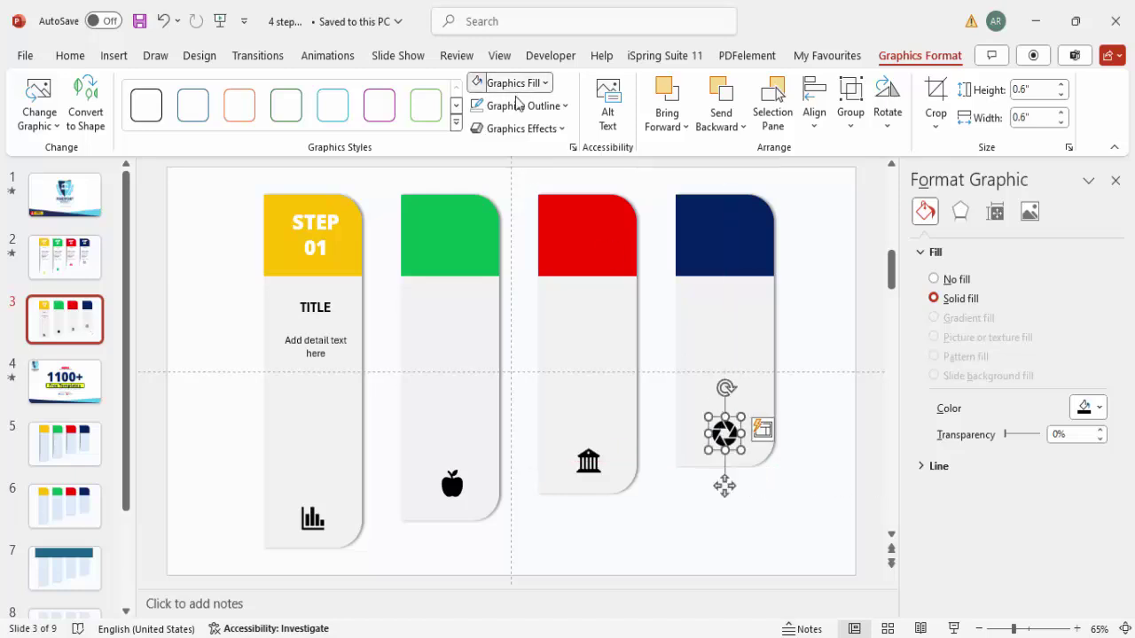
Colour the aperture icon navy and the bank icon red.
click(507, 82)
click(589, 286)
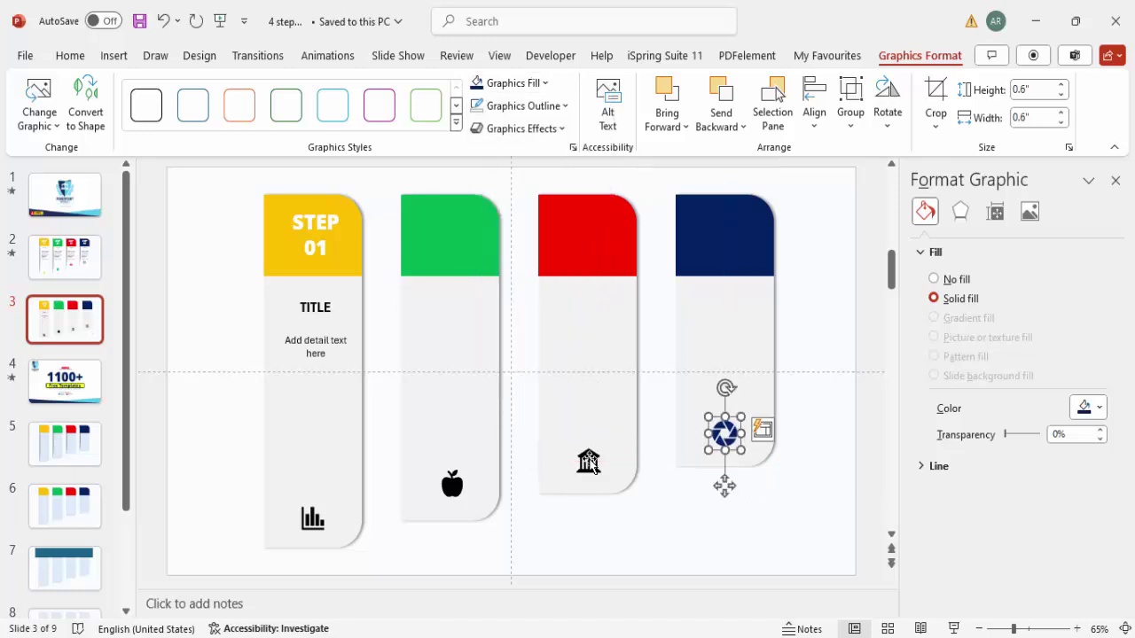
click(590, 463)
click(589, 461)
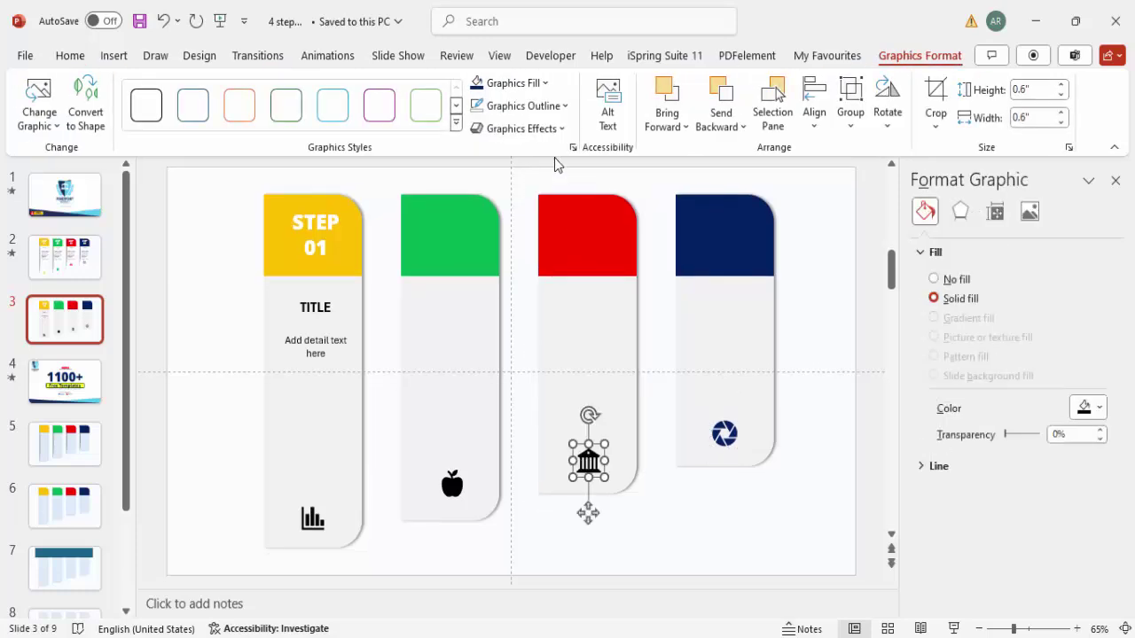
click(525, 84)
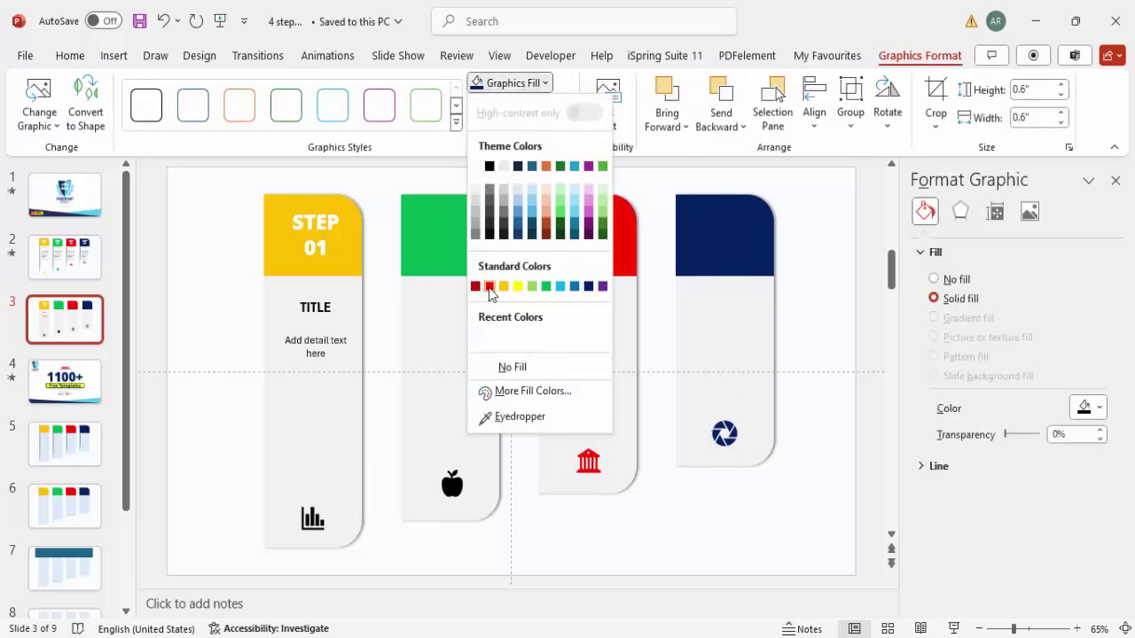
click(493, 287)
Colour the apple icon green and the bar-chart icon gold.
click(458, 492)
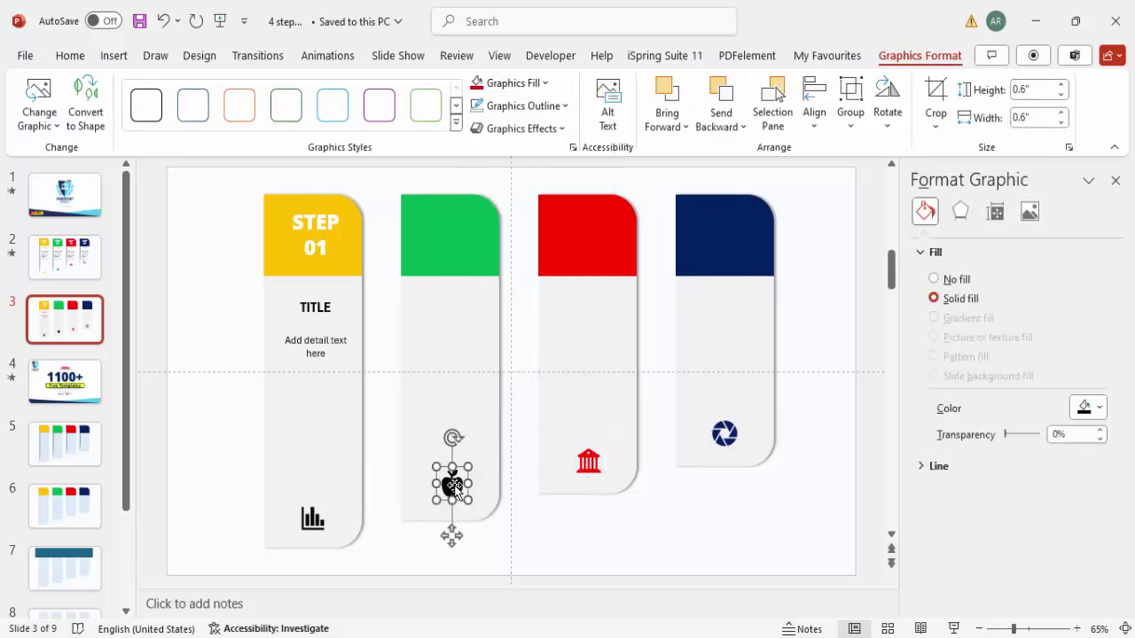
click(523, 83)
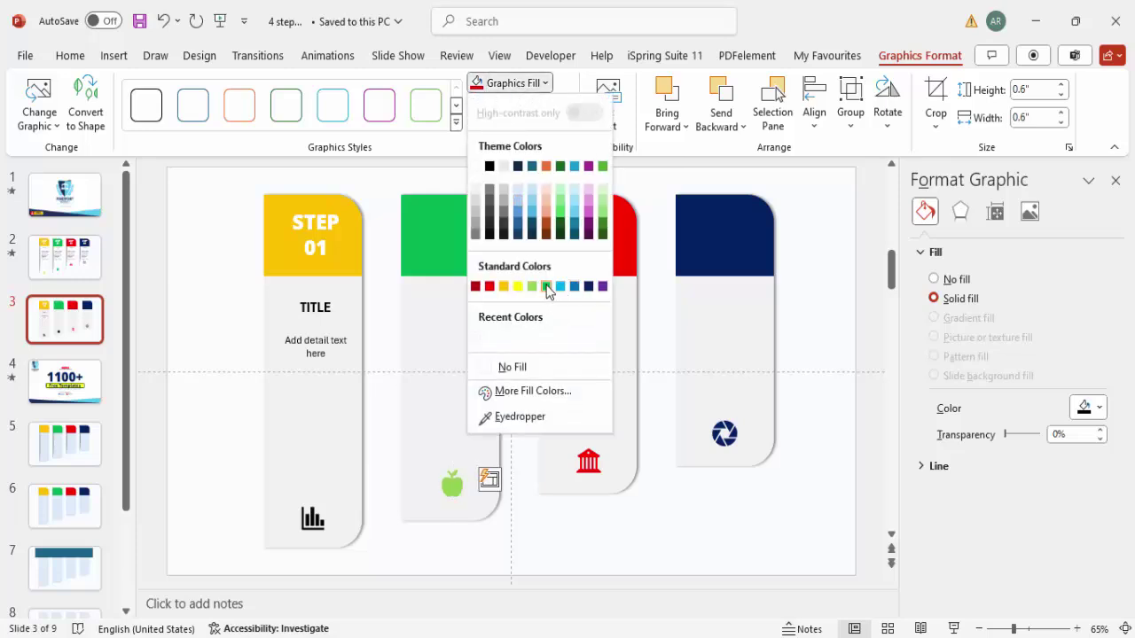
click(546, 287)
click(312, 516)
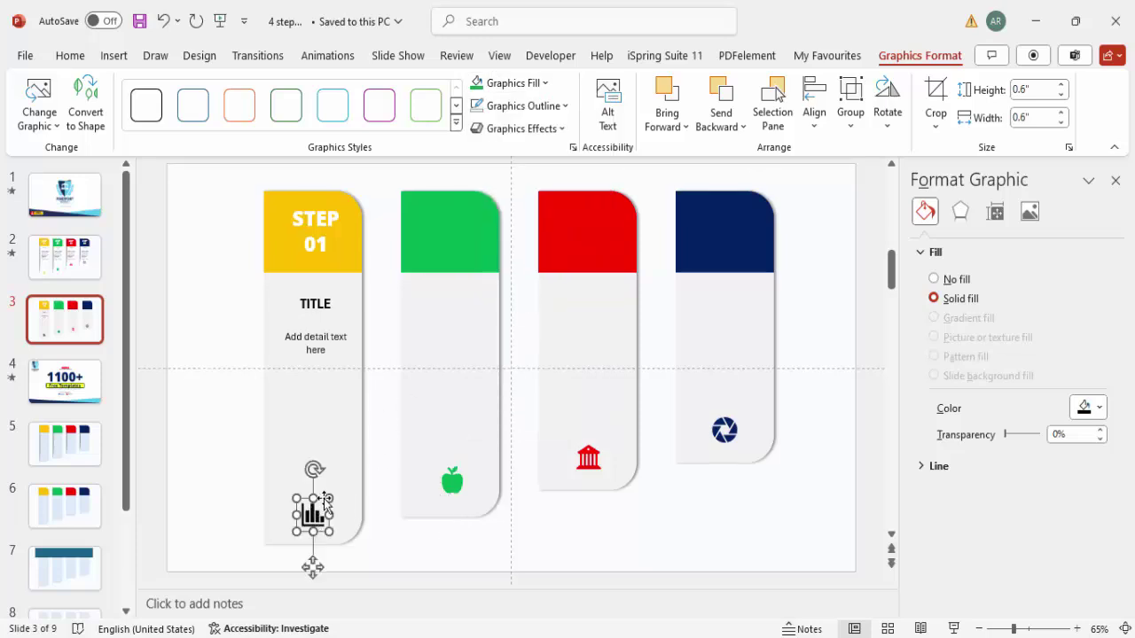
click(511, 84)
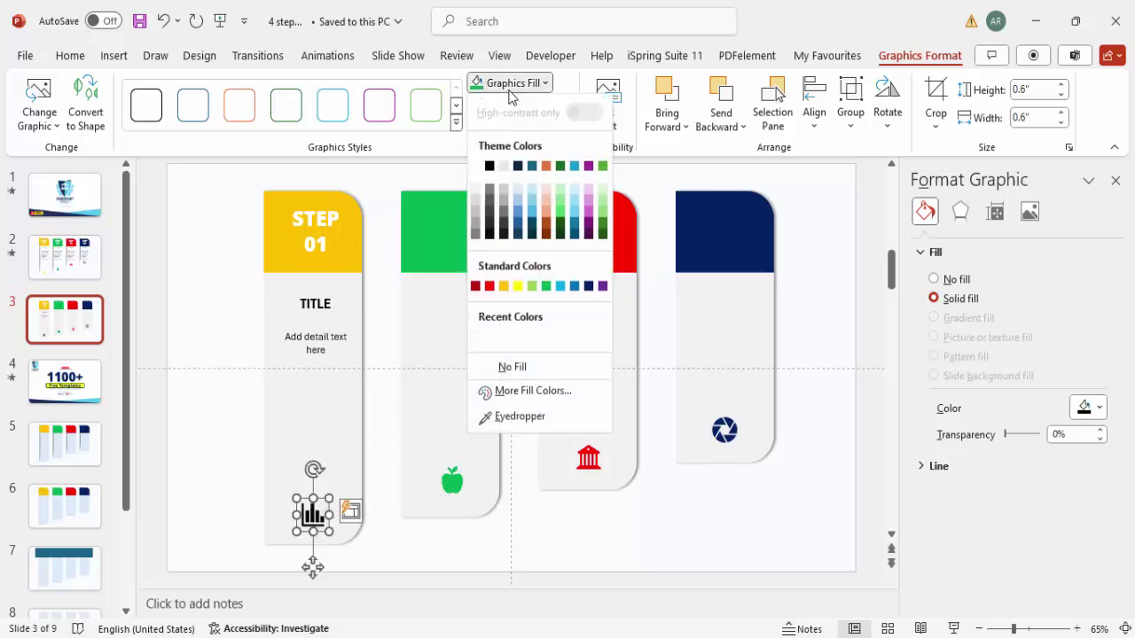
click(508, 288)
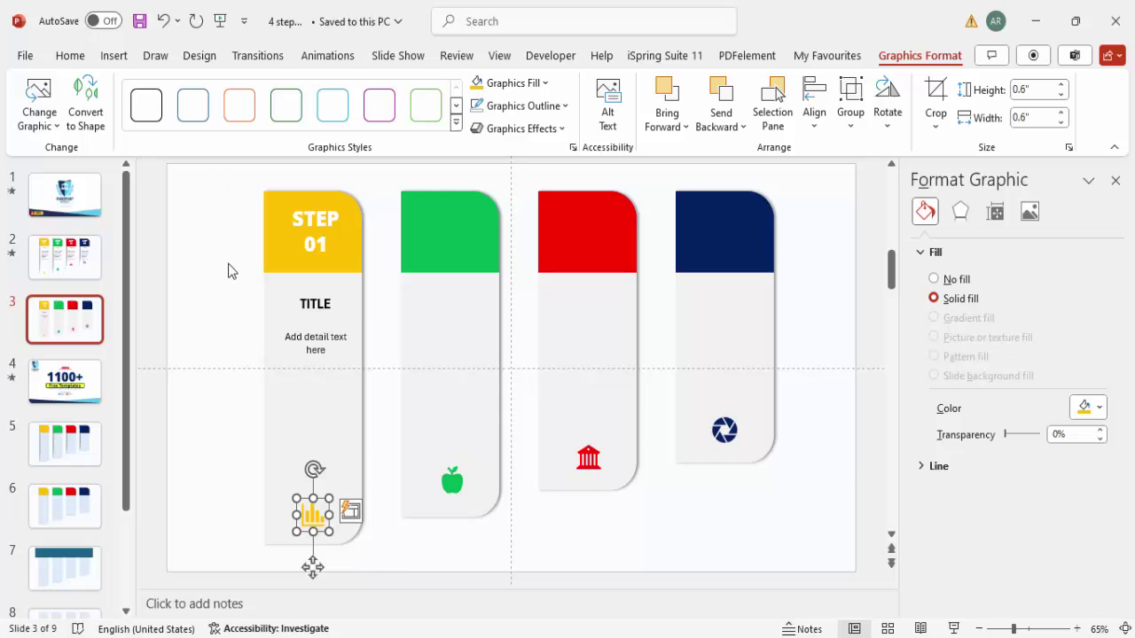
click(336, 234)
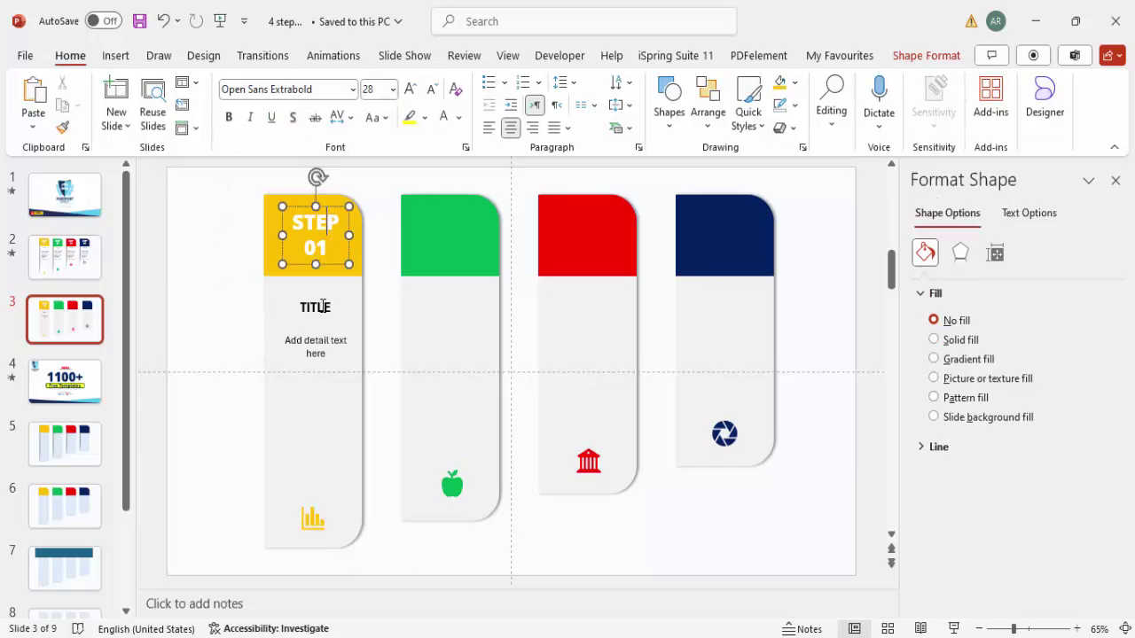
Duplicate the STEP 01, TITLE and detail text onto the green, red and navy cards.
shift+click(322, 306)
shift+click(316, 346)
key(ctrl+d)
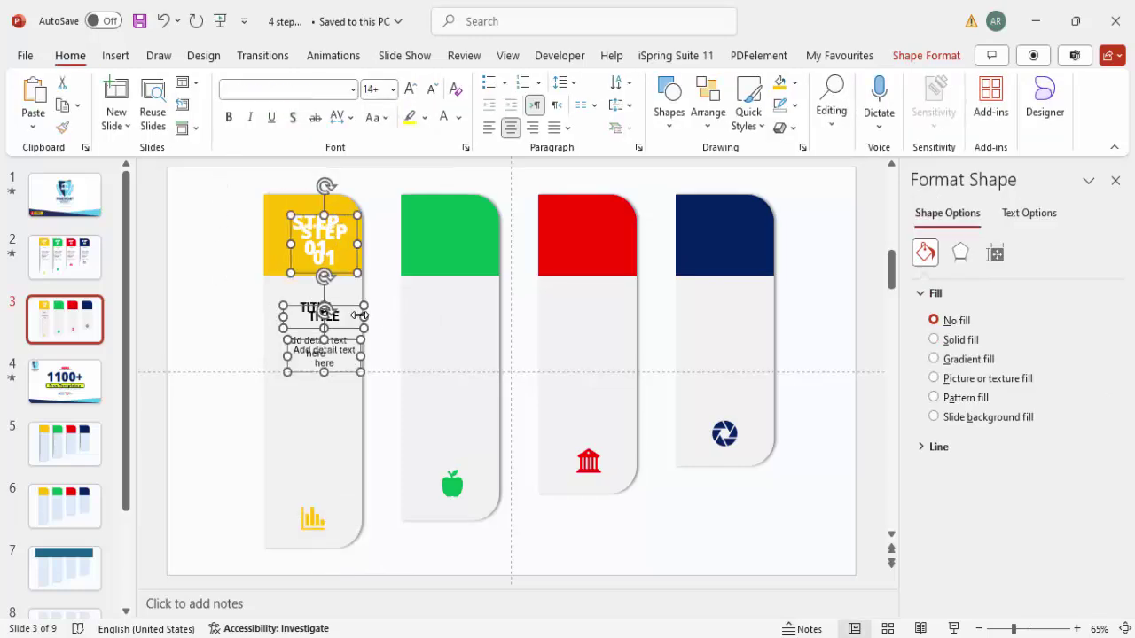
drag(352, 308, 477, 302)
key(ctrl+d)
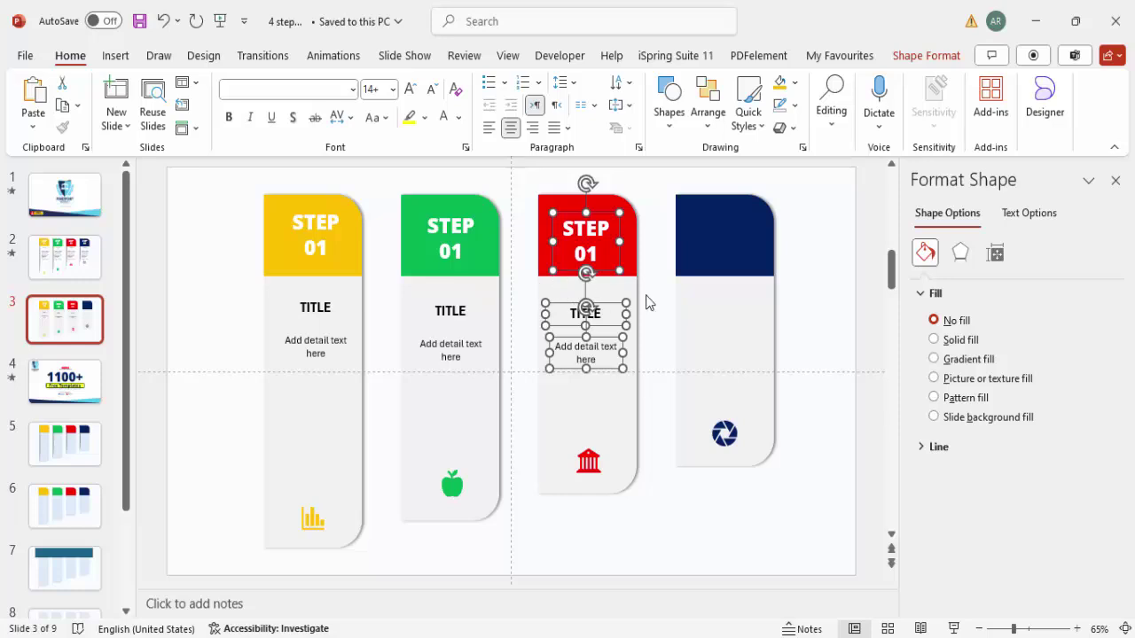
key(ctrl+d)
Renumber the copied headers STEP 02, STEP 03 and STEP 04.
click(516, 284)
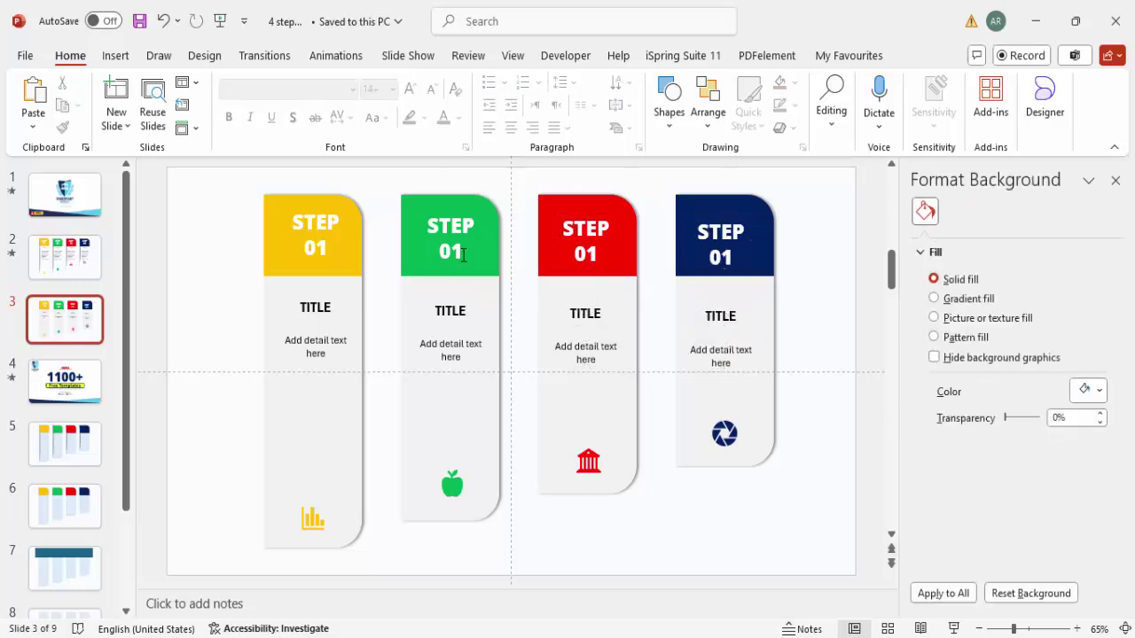
click(461, 252)
key(BackSpace)
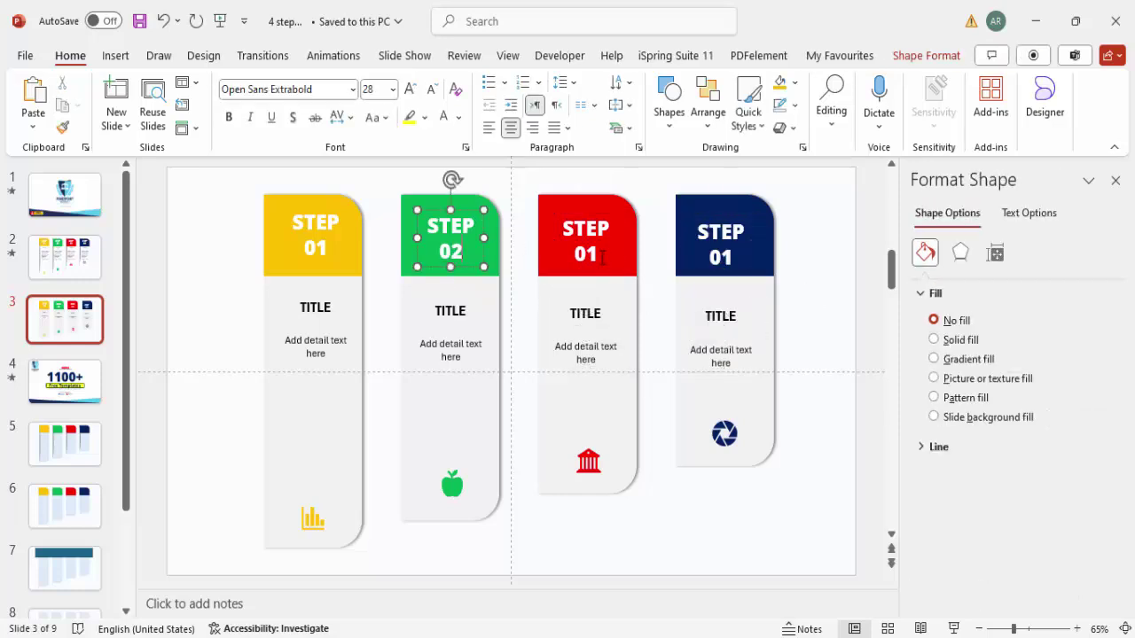
click(602, 257)
key(BackSpace)
text(3)
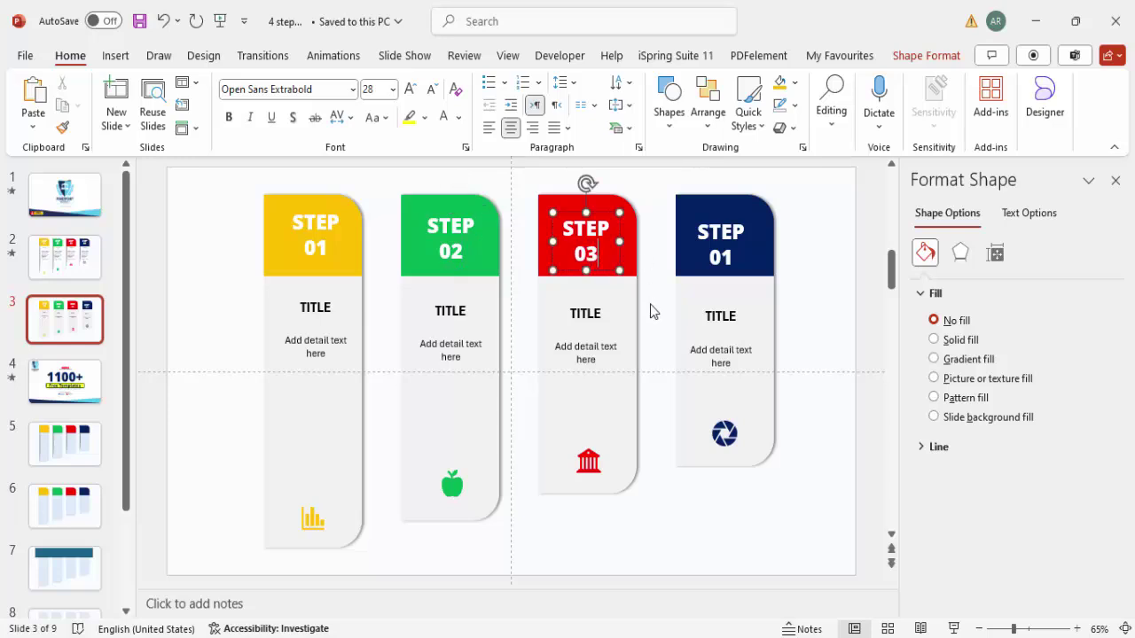
click(731, 258)
key(BackSpace)
text(4)
click(263, 188)
drag(225, 174, 396, 625)
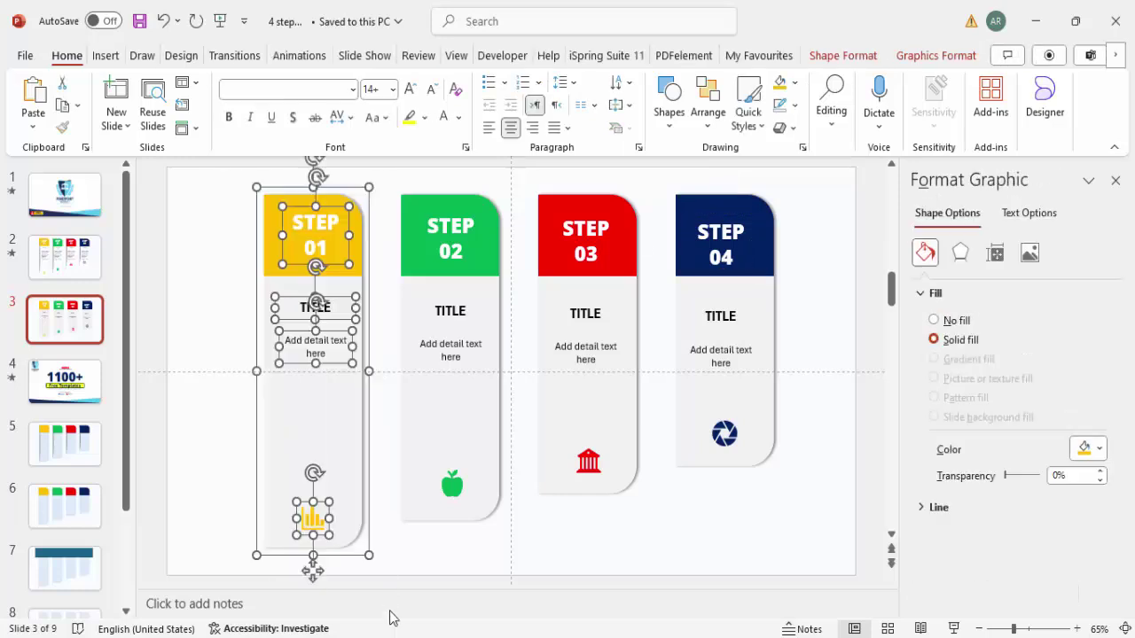
Group the STEP 01, 02, 03 and 04 columns each into one object with Ctrl+G.
key(ctrl+g)
click(383, 180)
drag(378, 170, 546, 610)
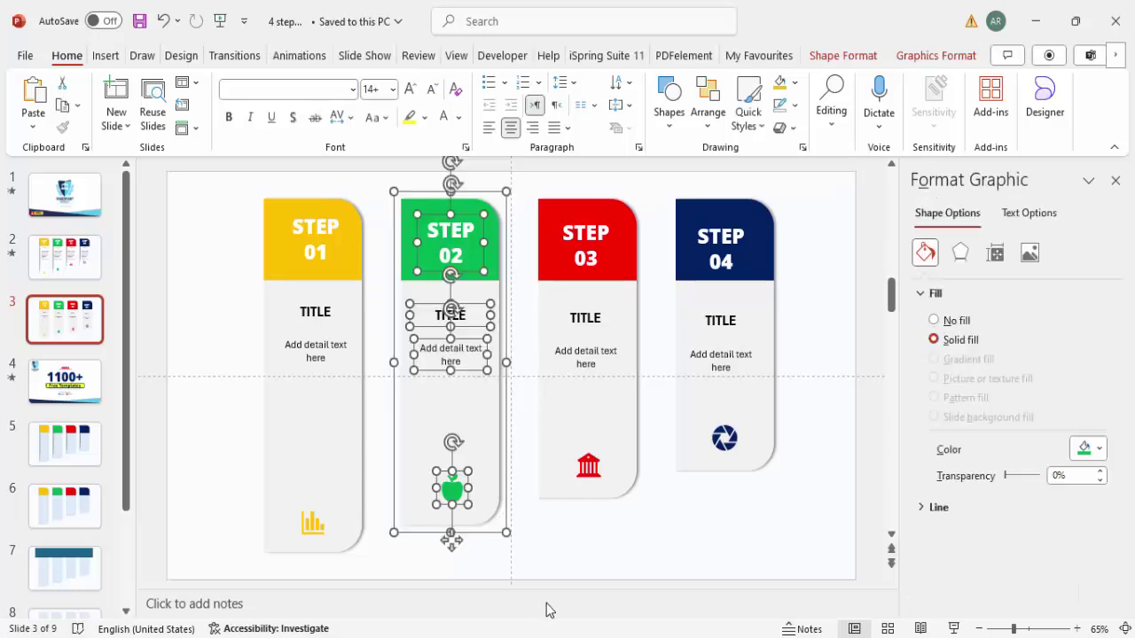
key(ctrl+g)
click(525, 177)
drag(525, 178, 682, 589)
key(ctrl+g)
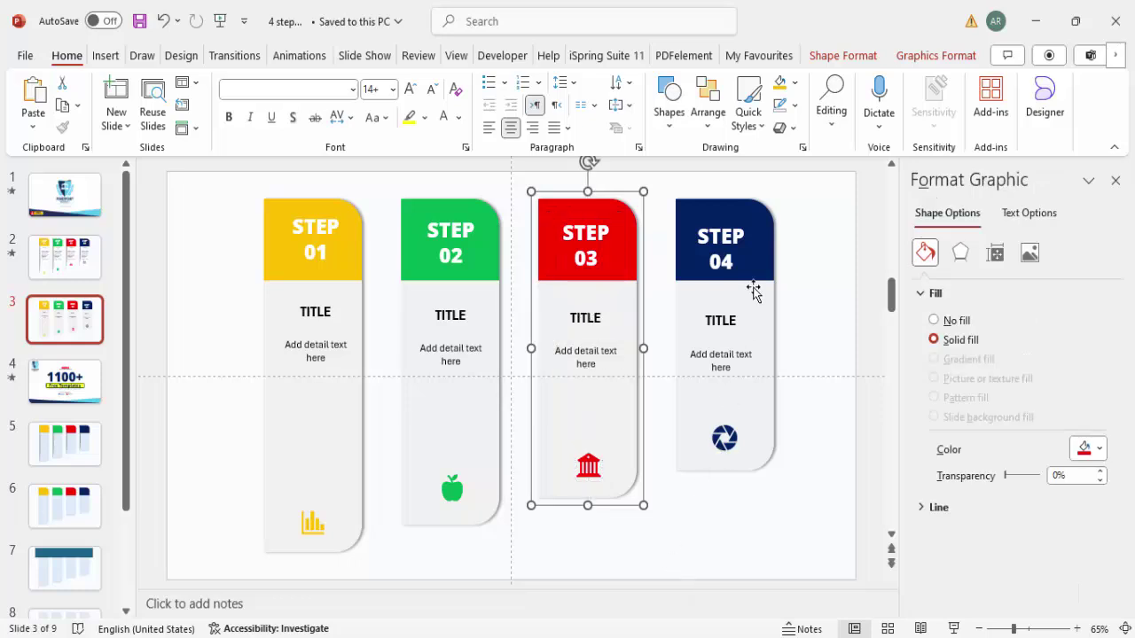
click(800, 184)
drag(801, 183, 645, 546)
key(ctrl+g)
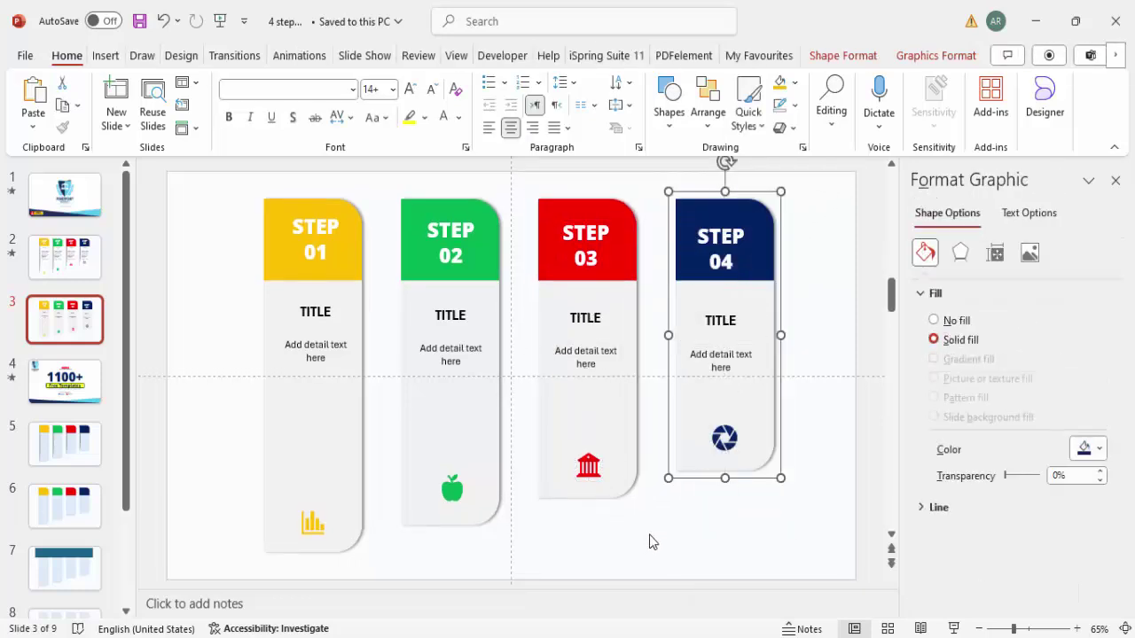
click(809, 367)
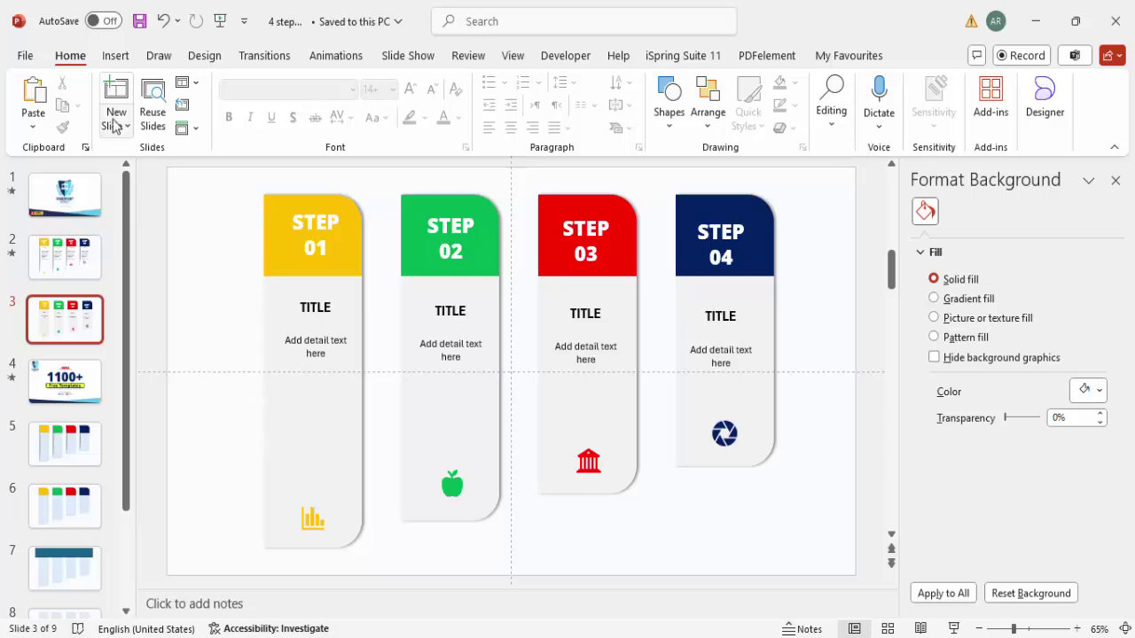
Draw a tall, outline-free oval over the STEP 01 card's left edge.
click(115, 54)
click(369, 124)
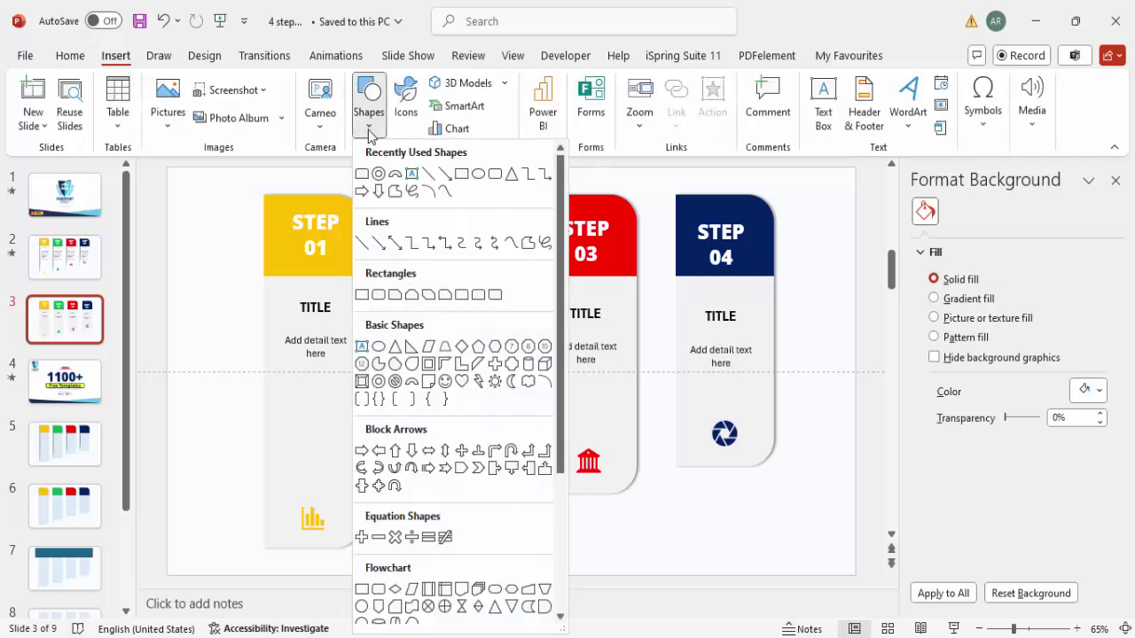
click(382, 353)
drag(229, 195, 283, 575)
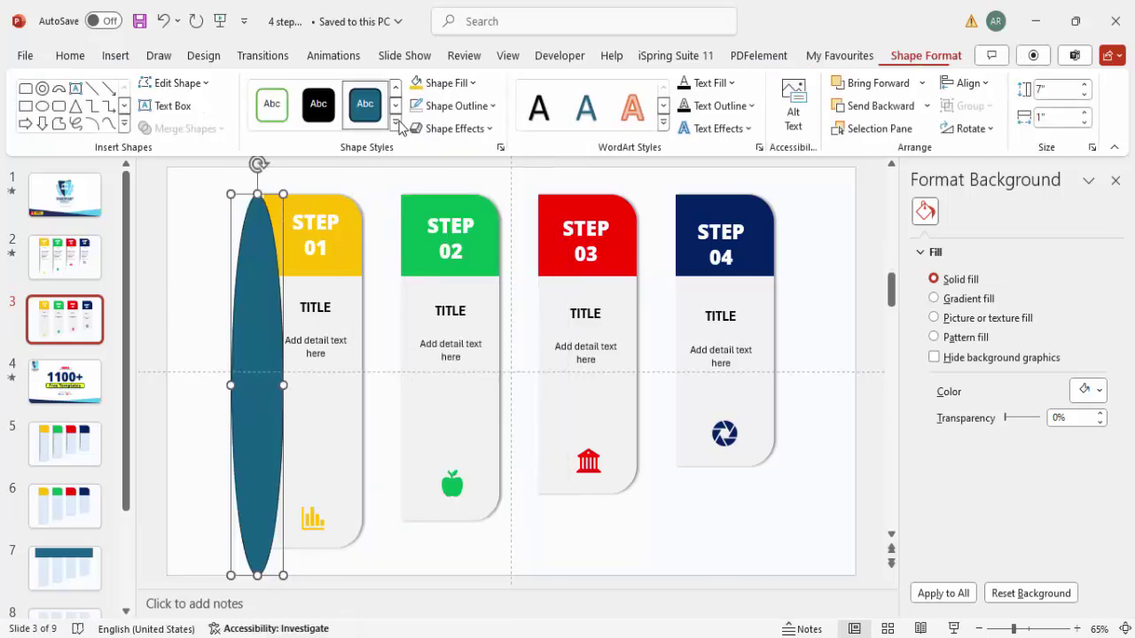
click(480, 108)
click(470, 387)
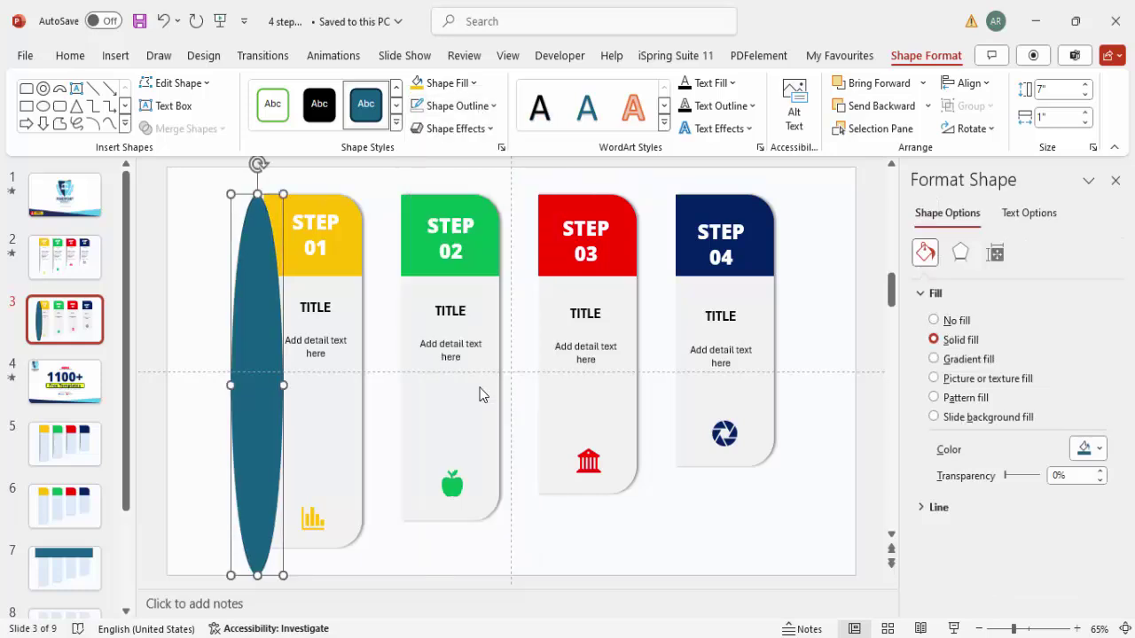
Give the oval a two-stop linear gradient fill running at 0°.
click(986, 367)
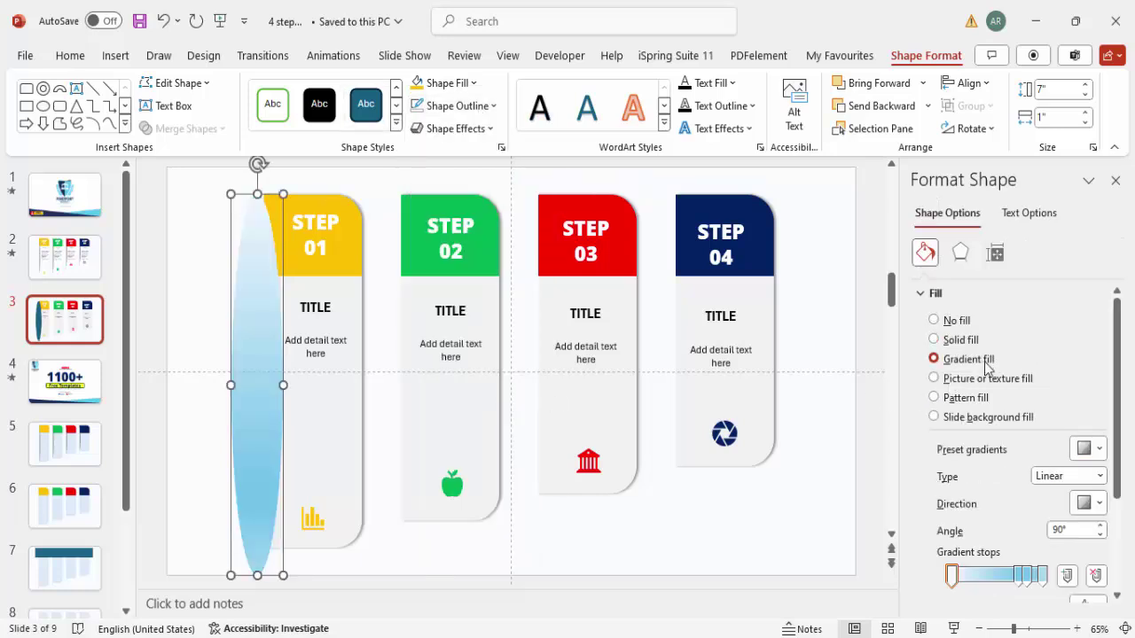
drag(1124, 443, 1119, 494)
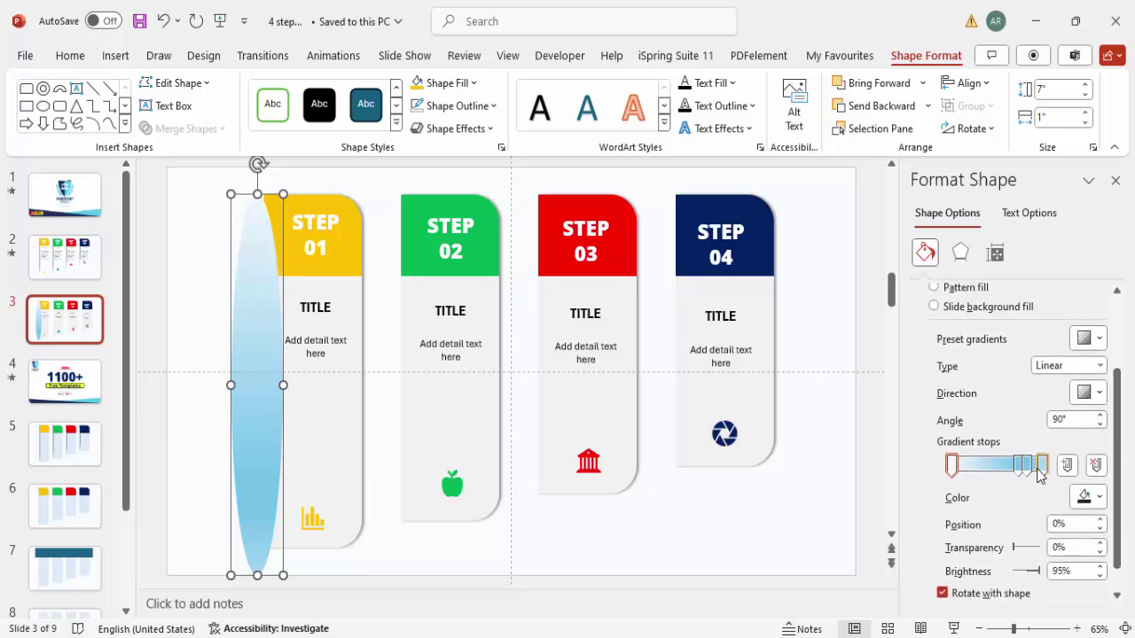
click(1096, 465)
click(1096, 466)
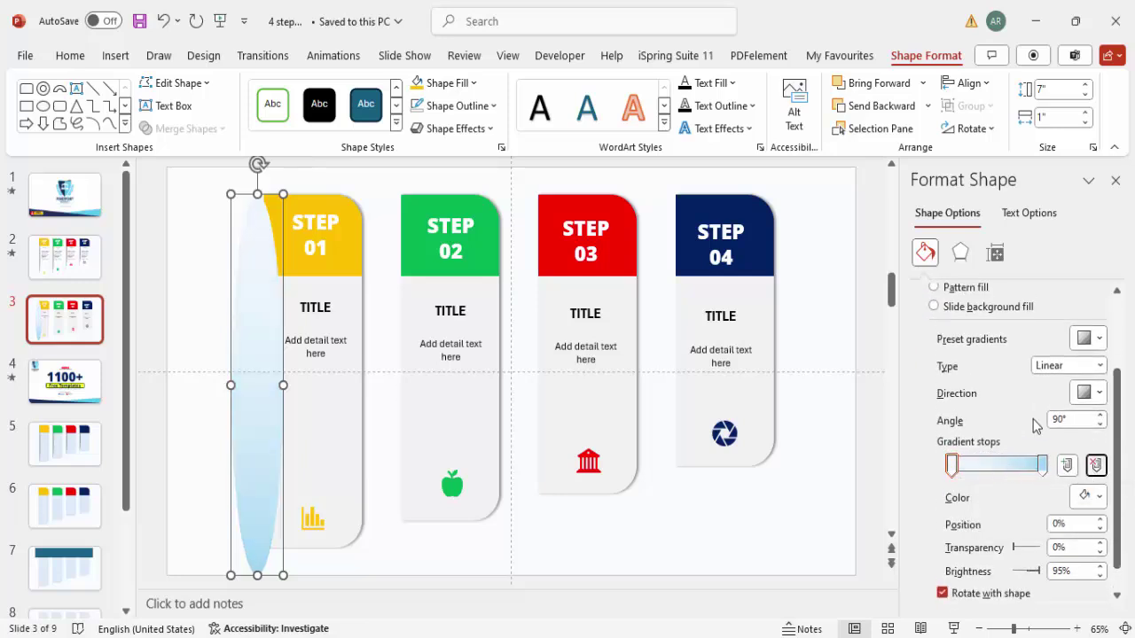
click(1099, 394)
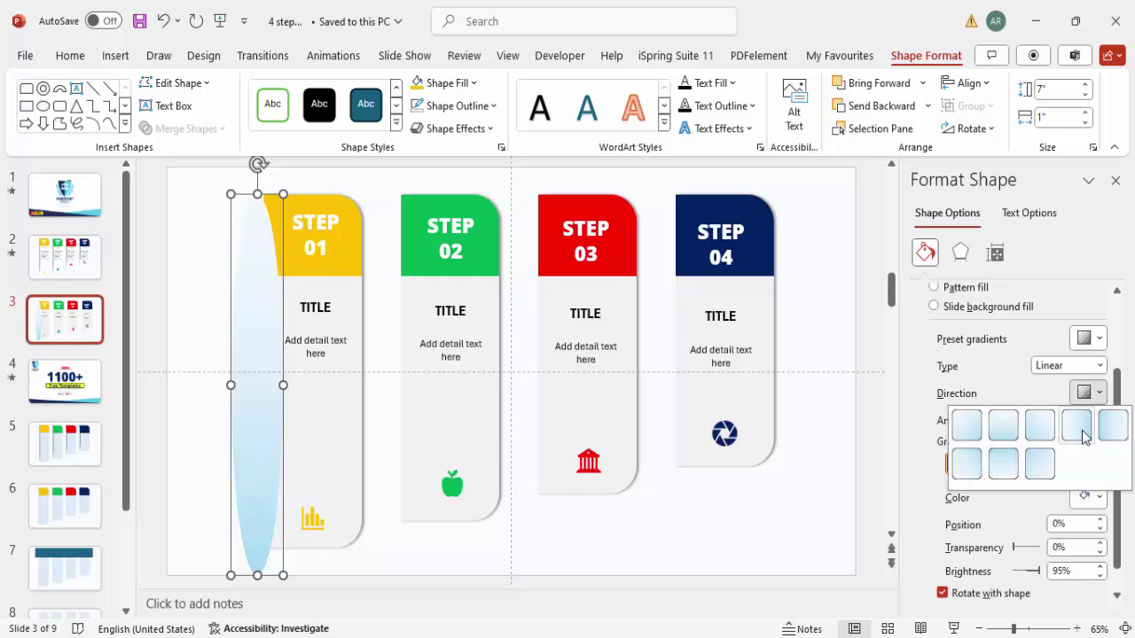
click(1076, 426)
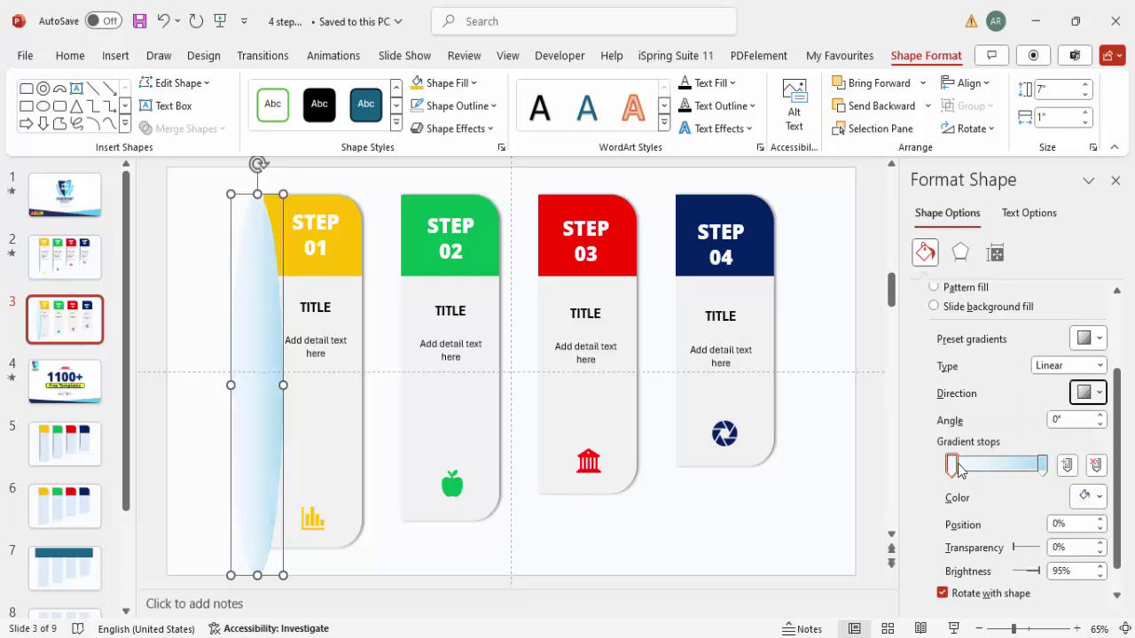
Set the left gradient stop to a sampled slide colour at 59% and the right stop grey.
click(1092, 496)
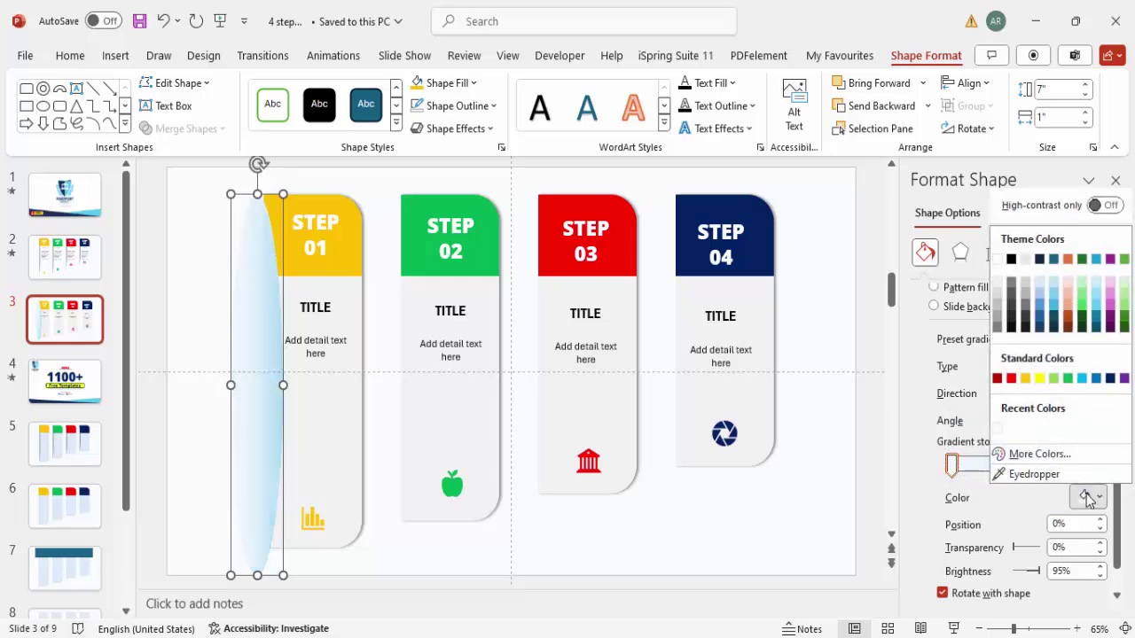
click(1033, 475)
click(834, 456)
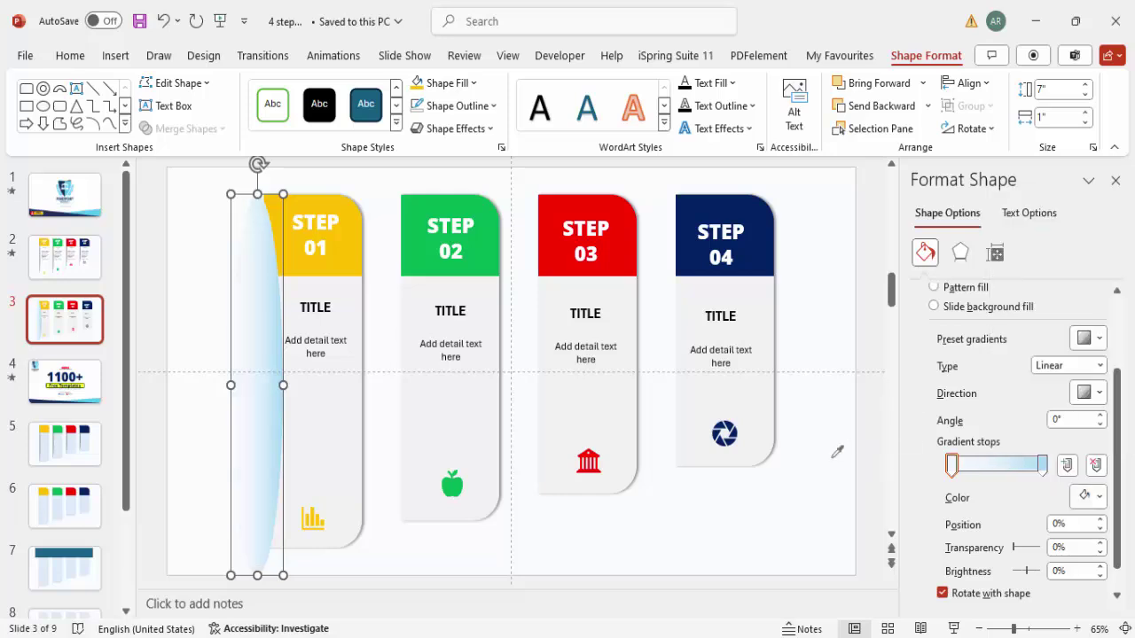
click(1042, 468)
click(1089, 496)
click(997, 325)
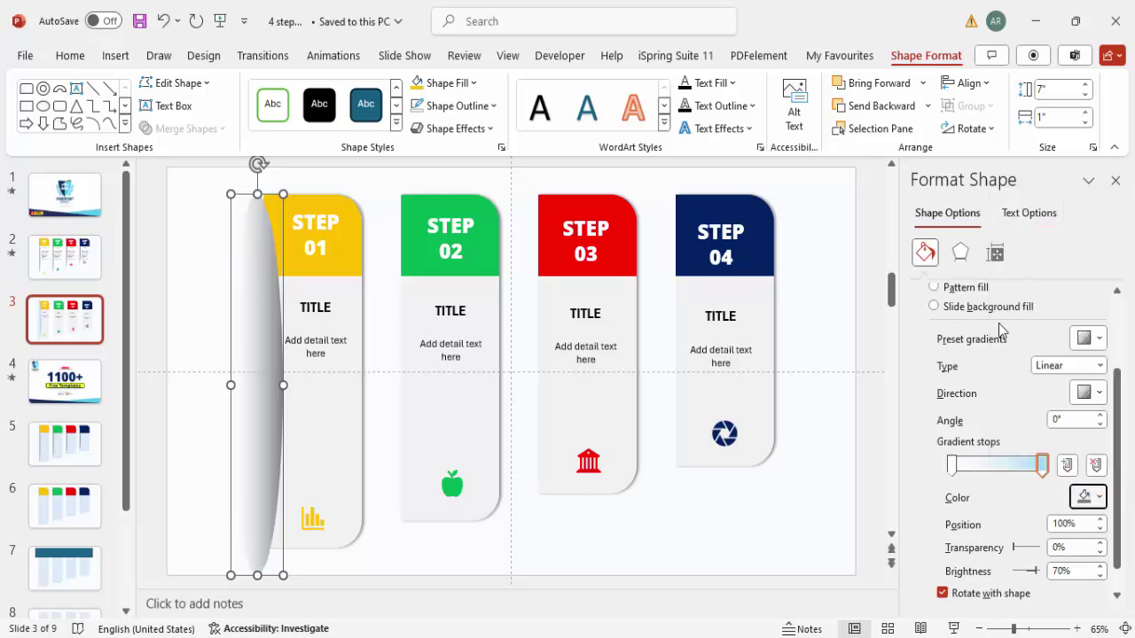
drag(956, 472, 1007, 473)
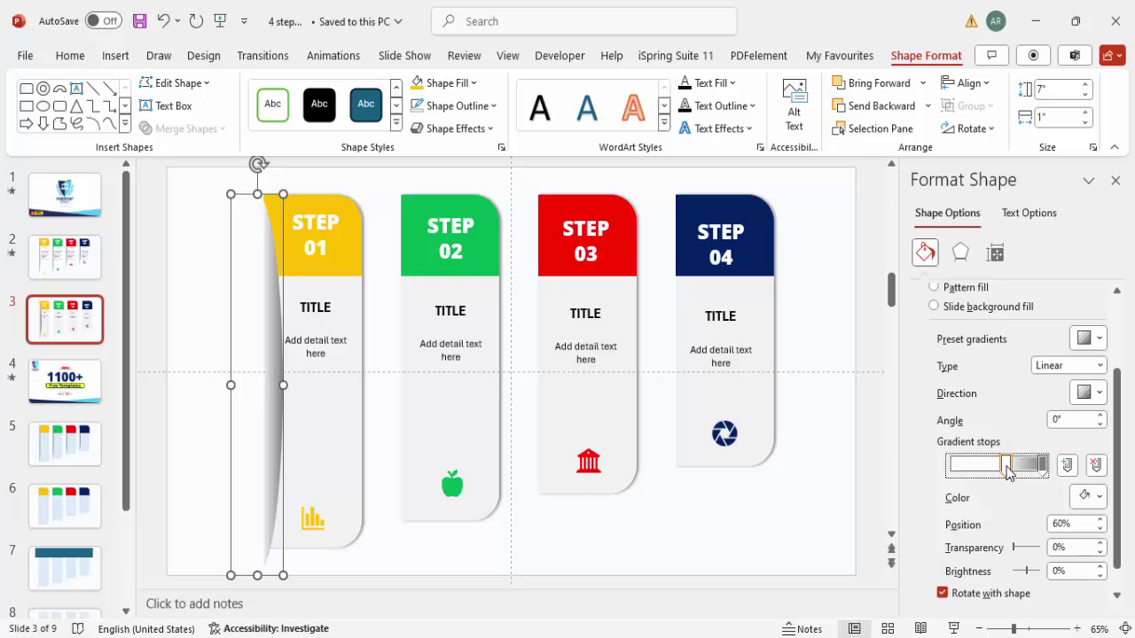
click(1042, 466)
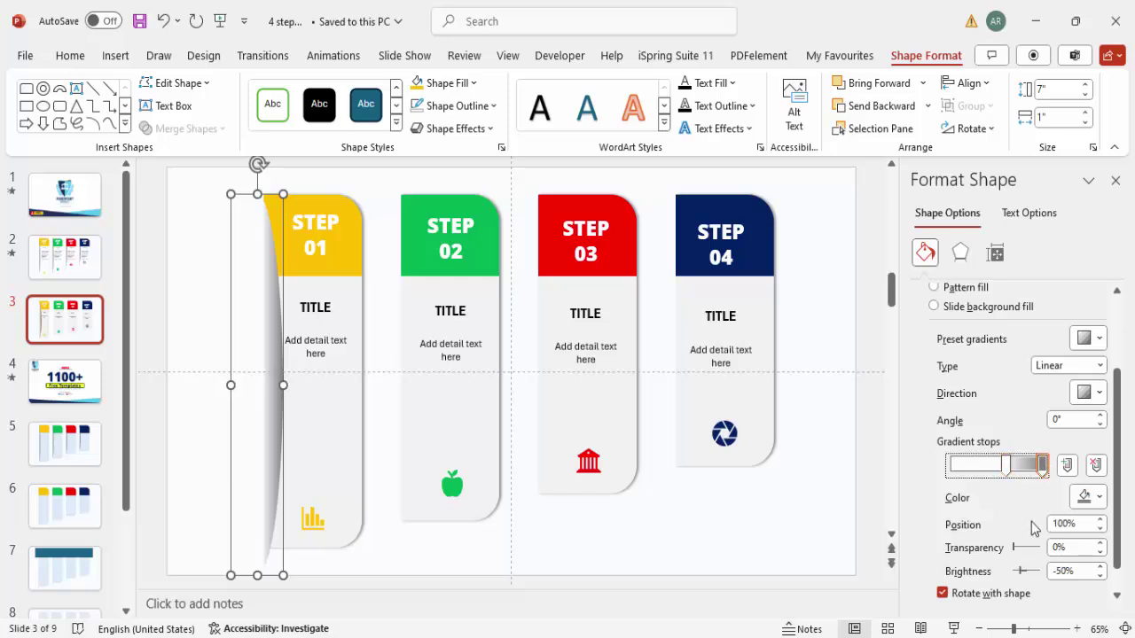
click(961, 254)
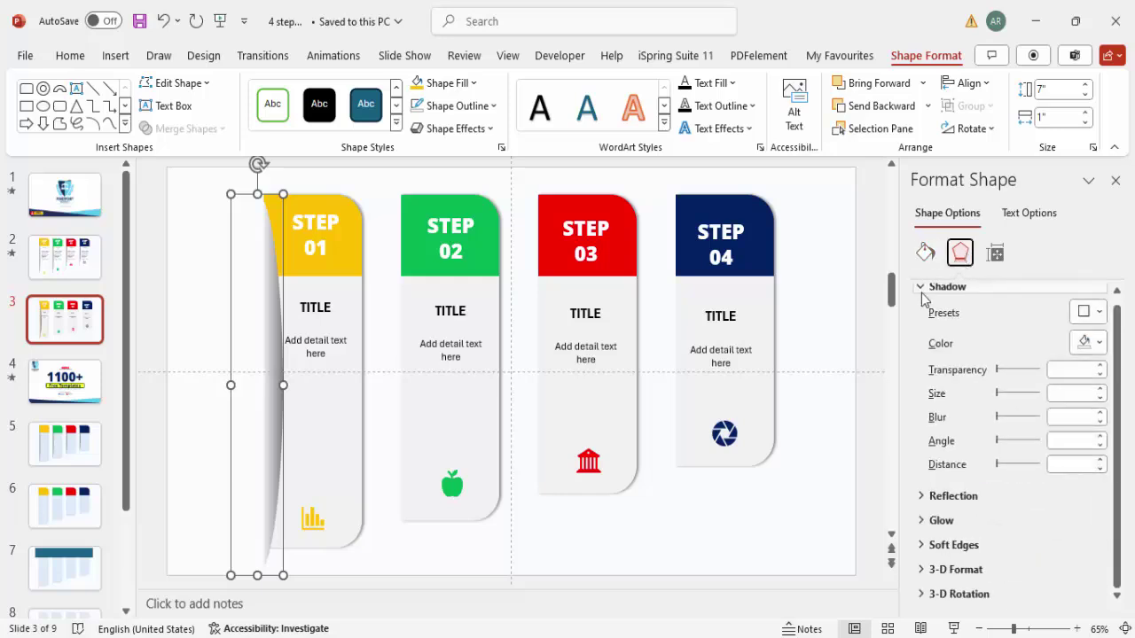
Give the shaded strip soft edges of 5 pt.
click(944, 287)
click(975, 318)
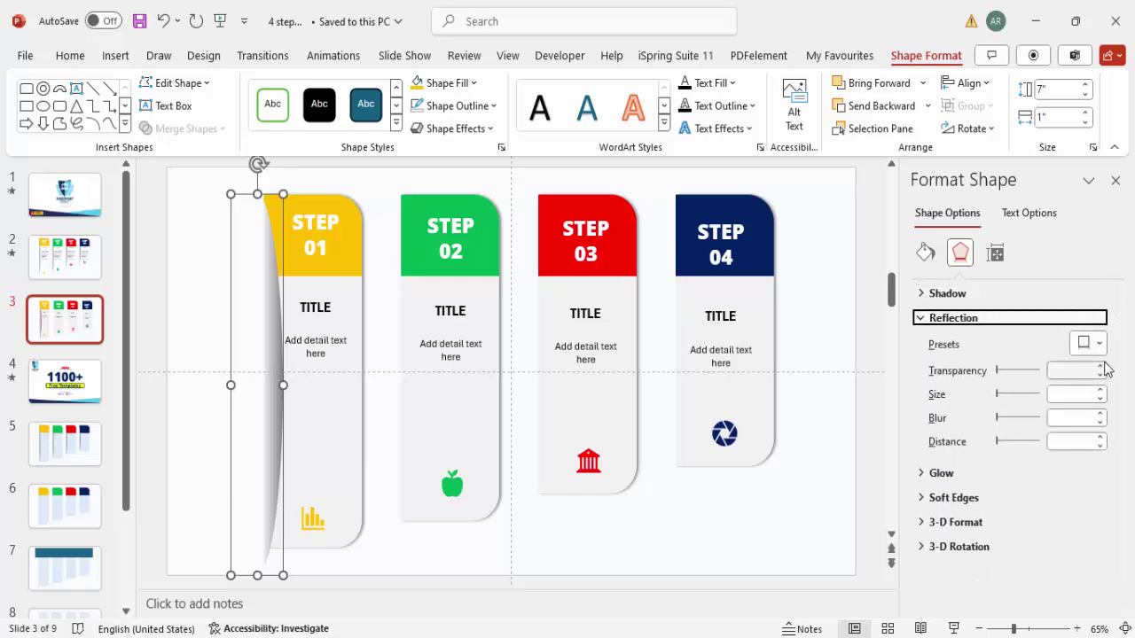
click(918, 319)
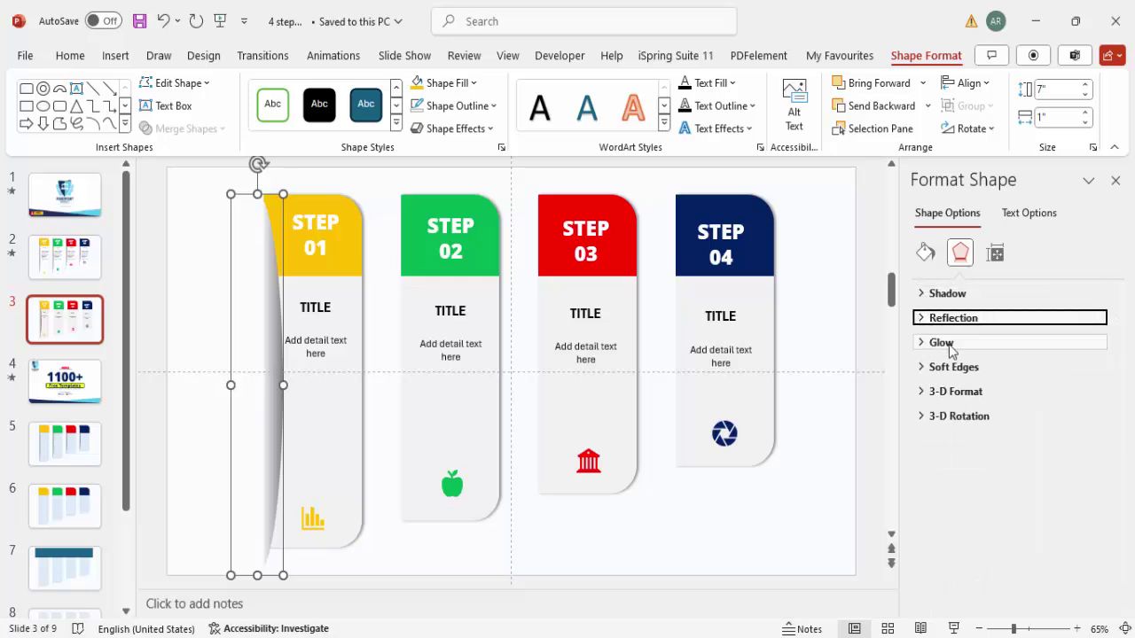
click(979, 368)
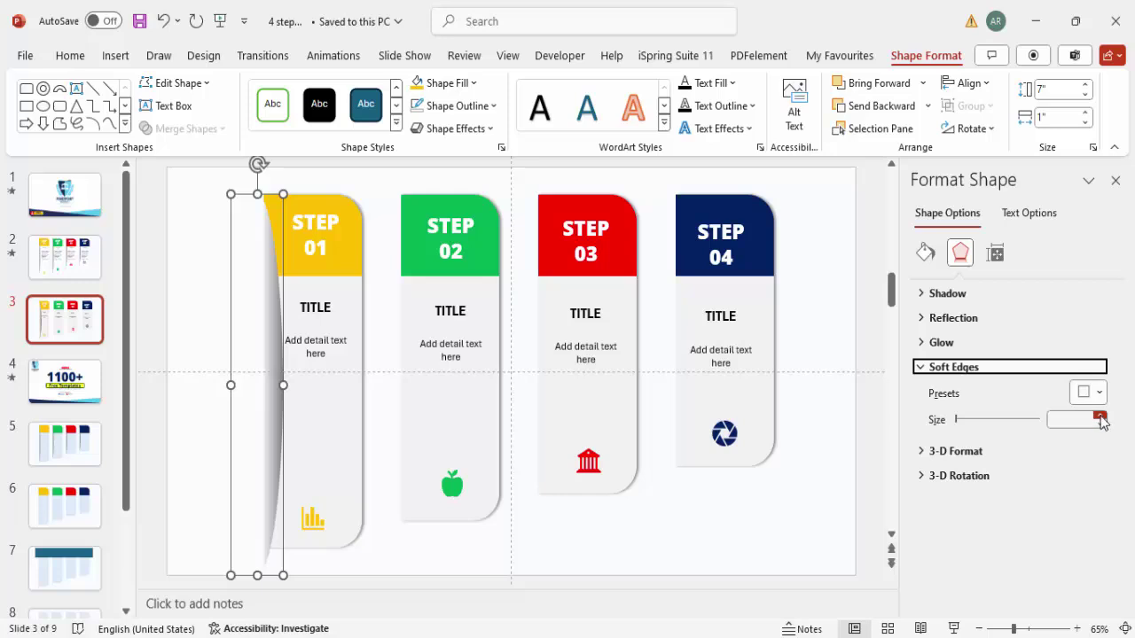
click(1099, 415)
click(1100, 415)
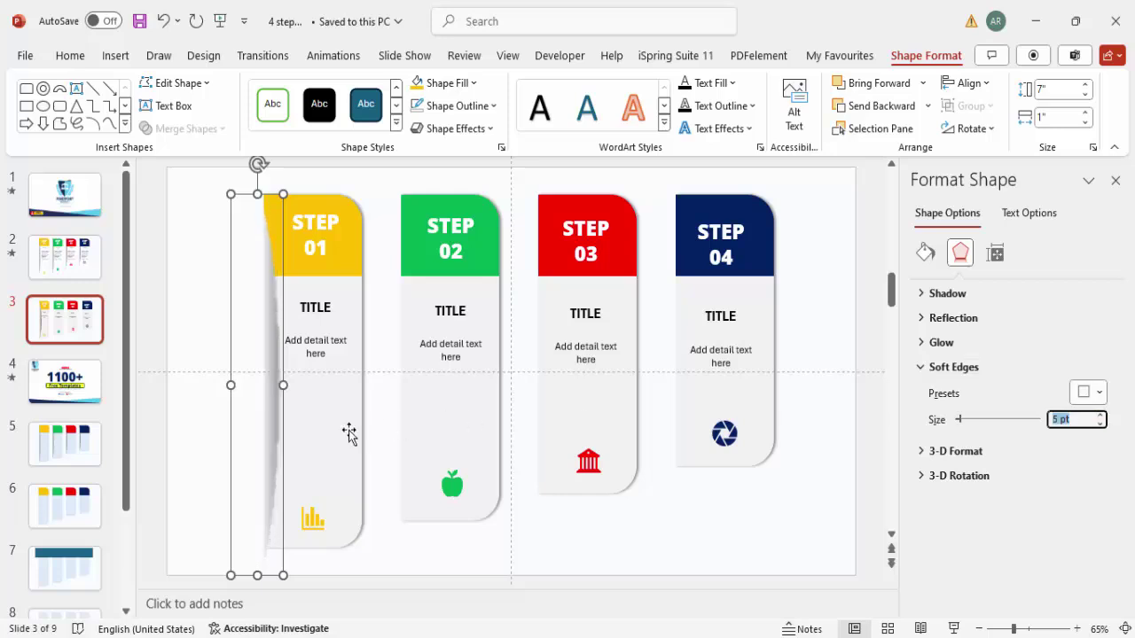
Reselect the shaded strip and raise its soft edges to 7 pt.
click(288, 432)
drag(288, 432, 279, 430)
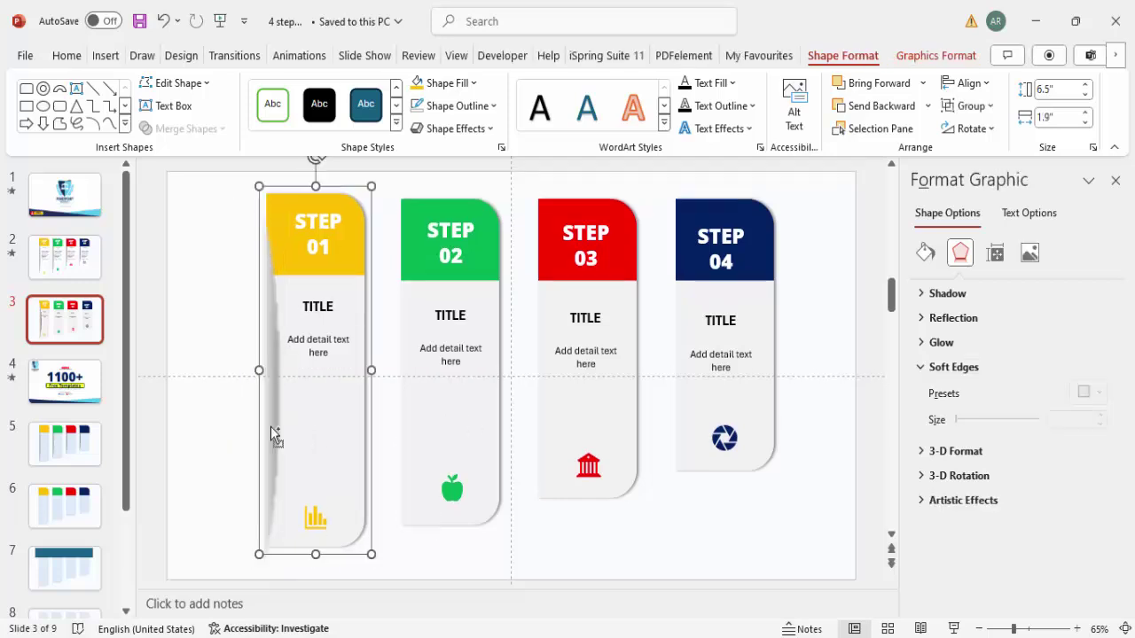
click(240, 354)
click(225, 352)
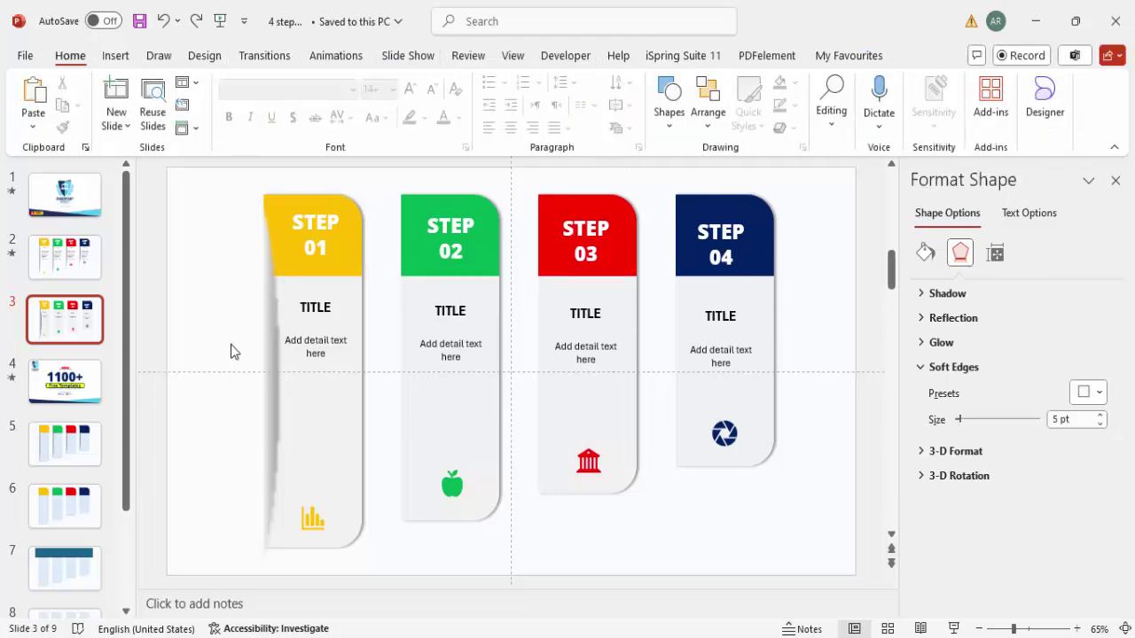
click(232, 324)
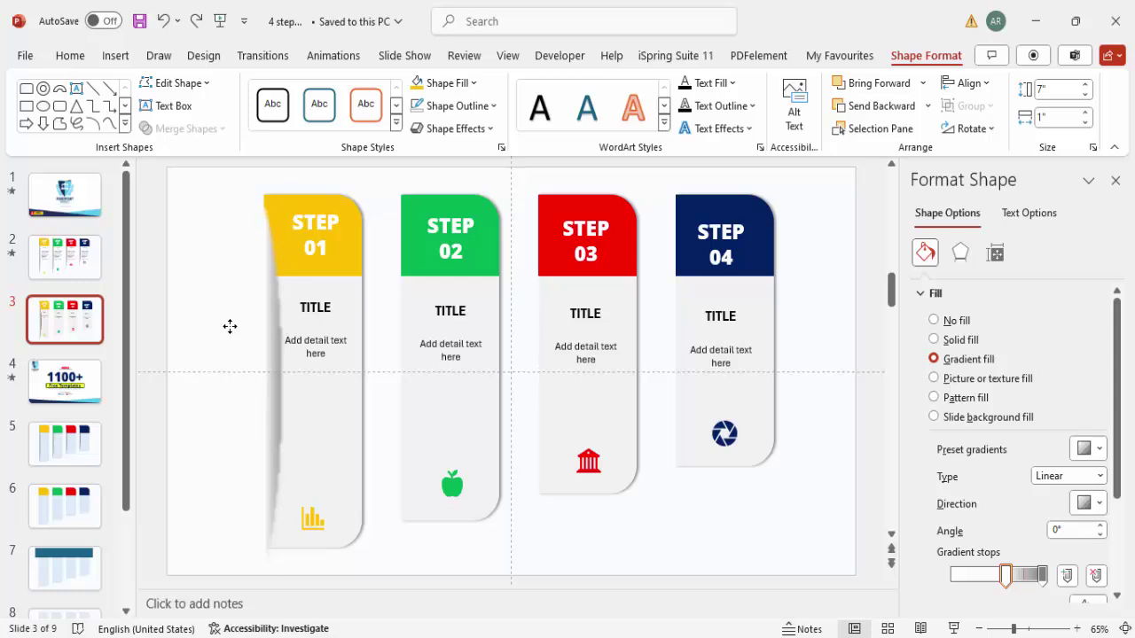
click(230, 326)
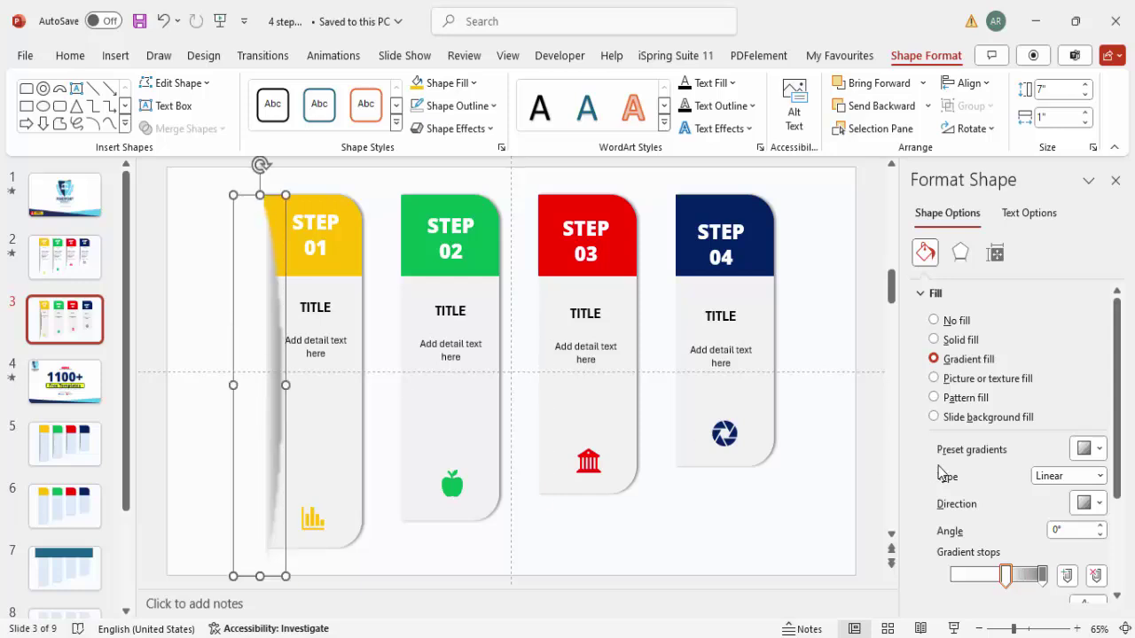
click(959, 253)
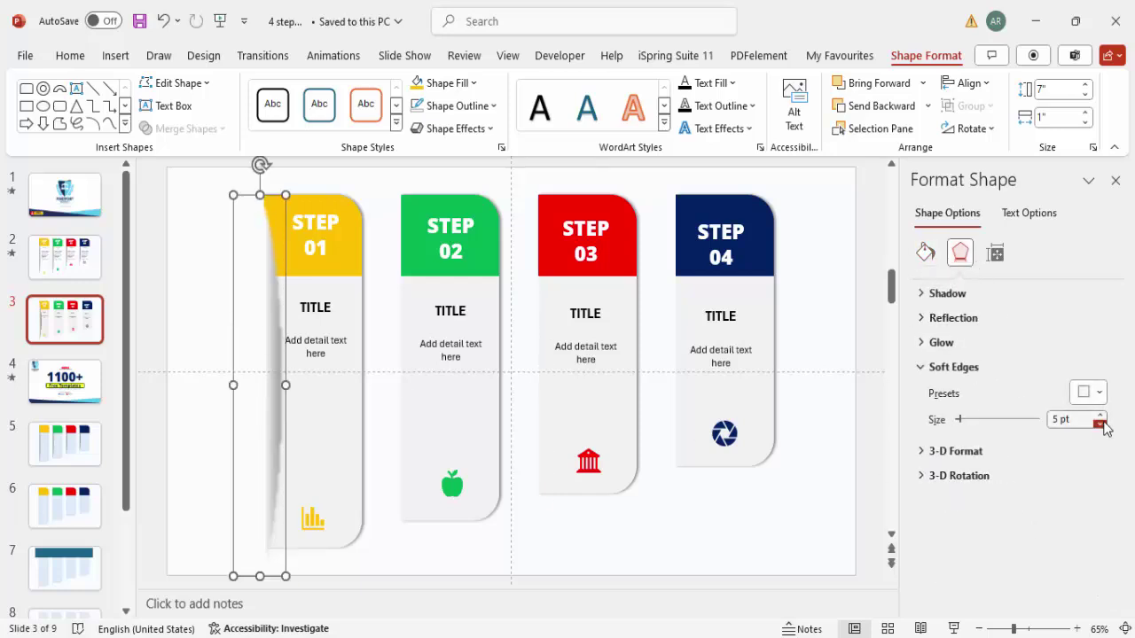
click(1100, 416)
click(1100, 416)
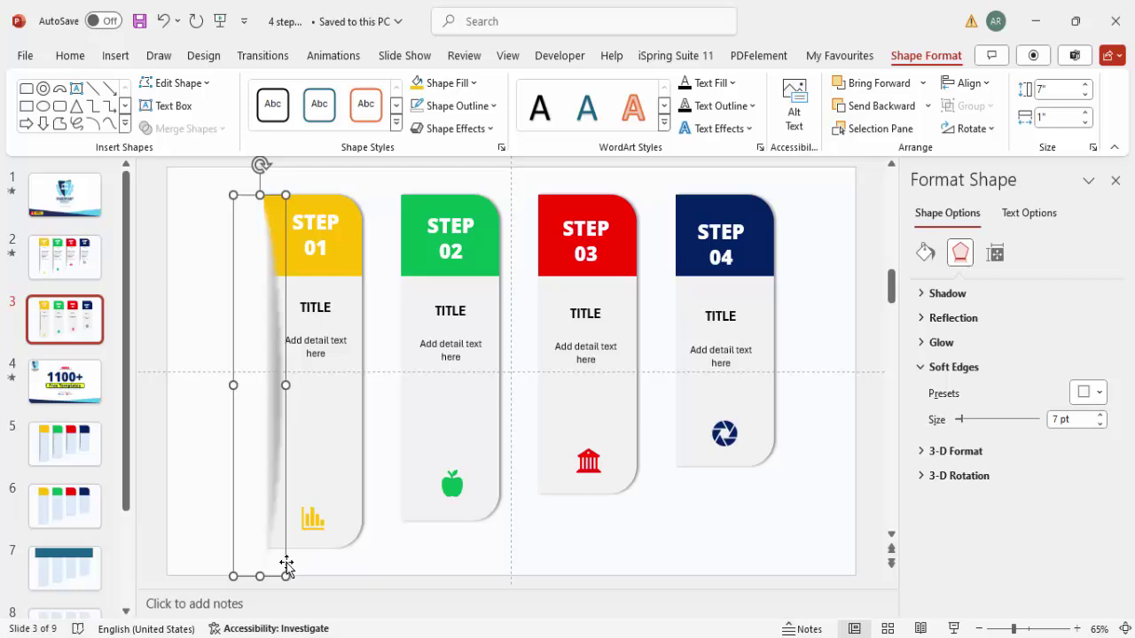
Move the strip to STEP 02's left edge and resize it to 6.22" by 0.89".
drag(285, 565, 383, 532)
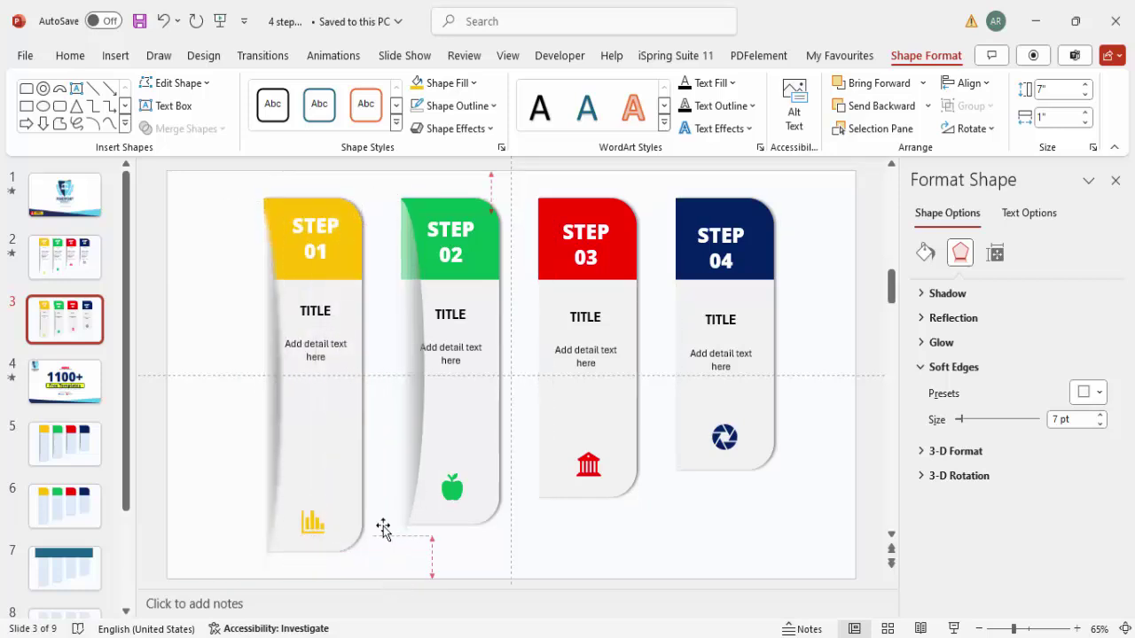
mouse_move(398, 200)
mouse_down()
mouse_move(393, 207)
mouse_move(394, 197)
mouse_up()
drag(425, 370, 420, 370)
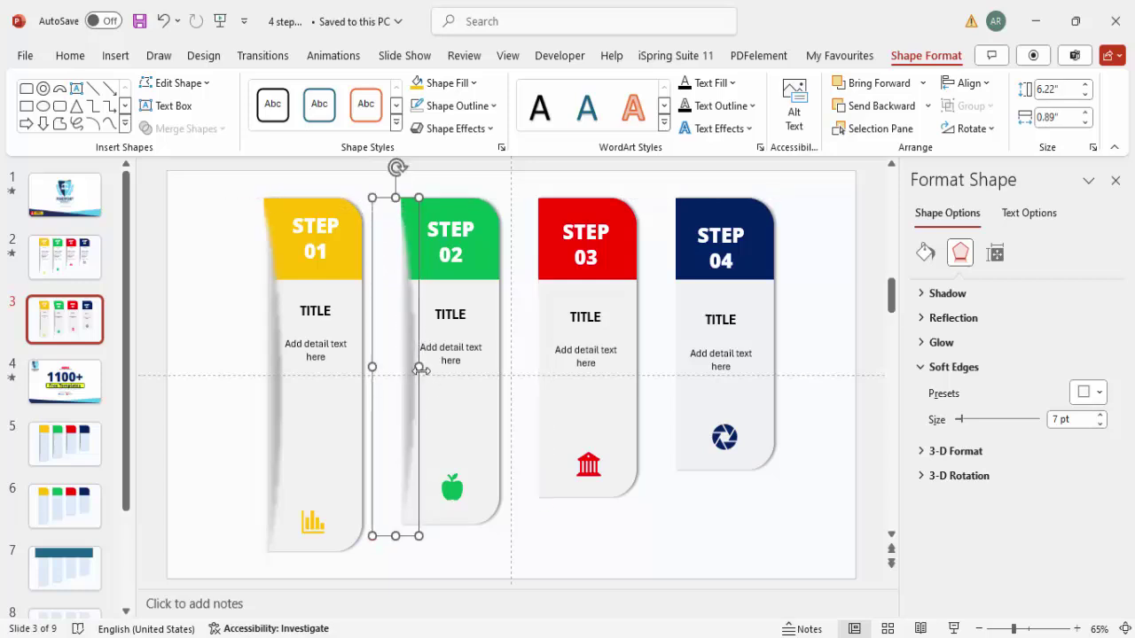
key(ctrl+Left)
key(ctrl+Left)
key(ctrl+Left)
key(ctrl+Left)
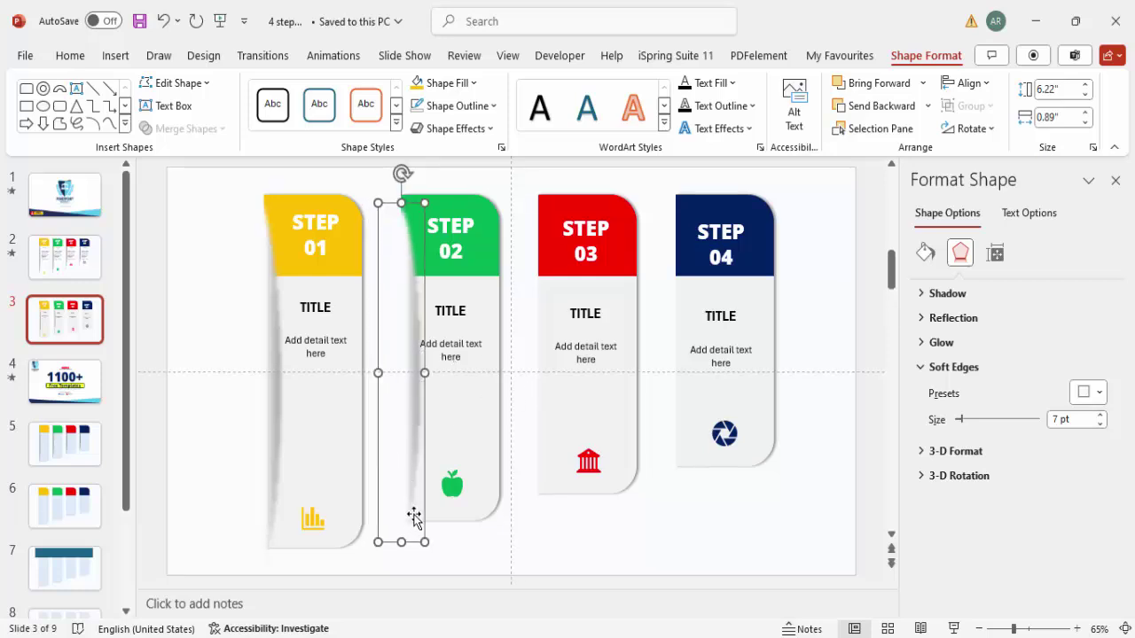
Copy the strip onto the left edges of the STEP 03 and STEP 04 cards.
drag(426, 534, 555, 507)
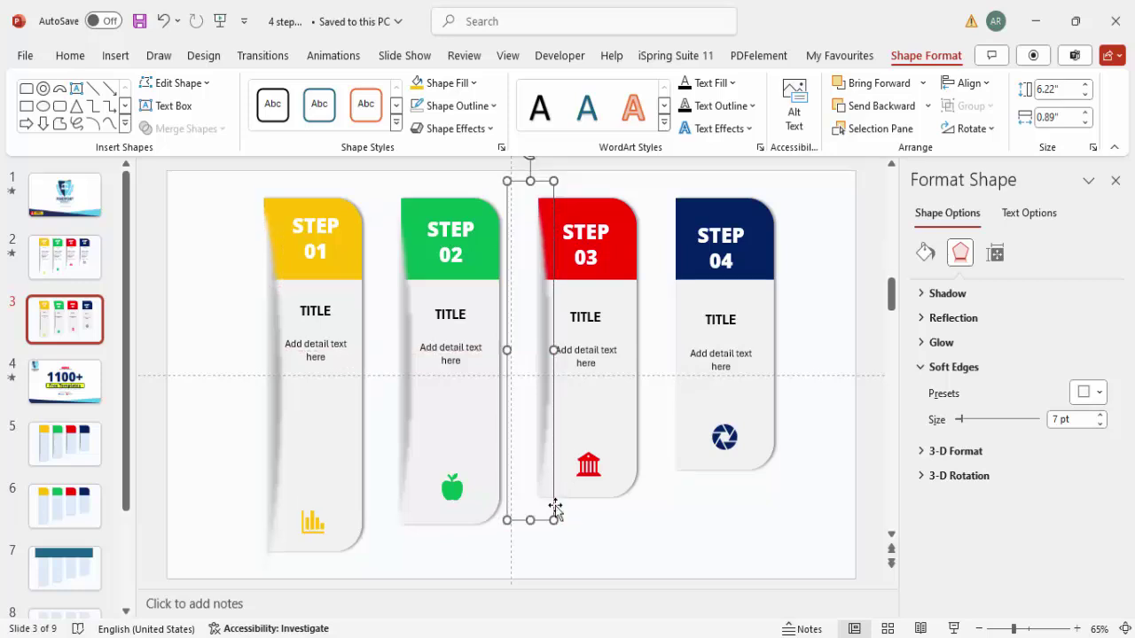
key(ctrl+d)
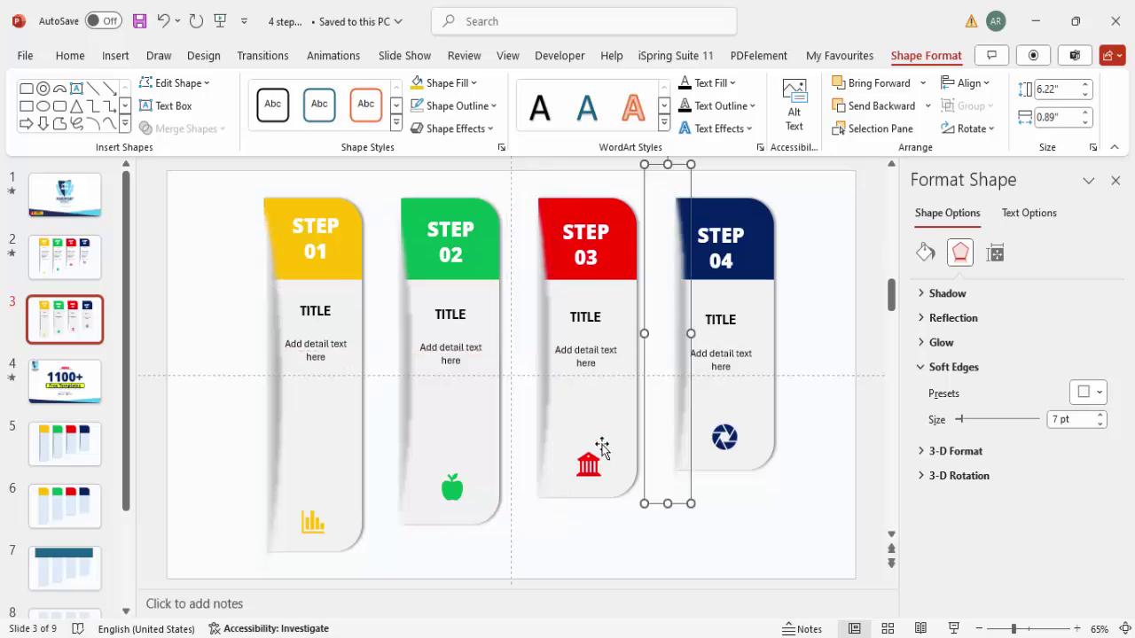
click(813, 354)
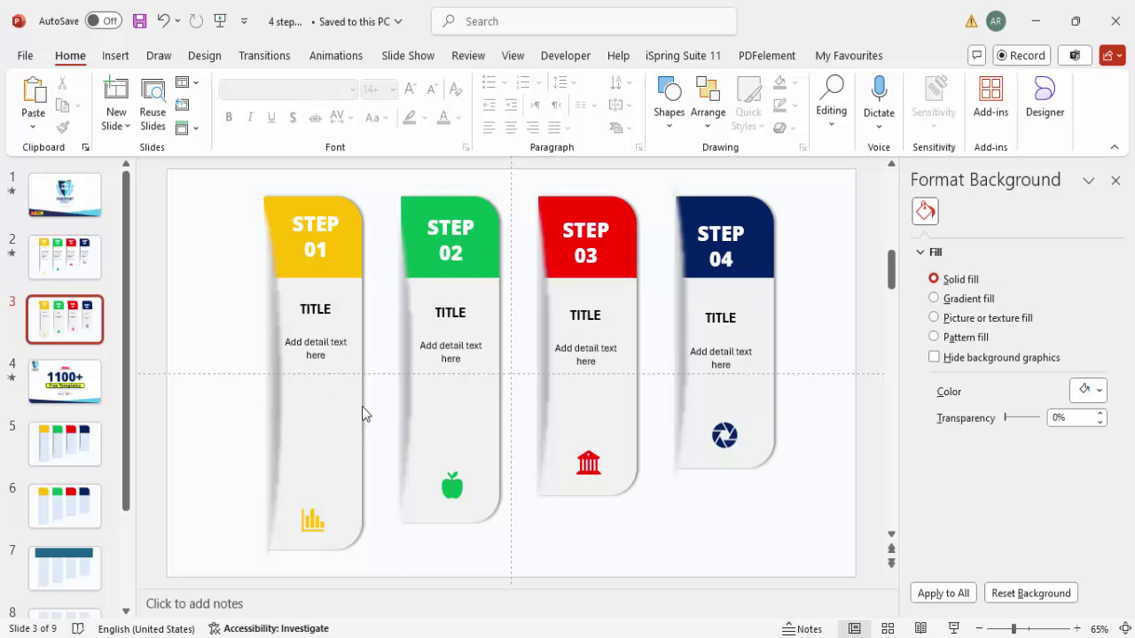
Show the Animation Pane and select the four STEP cards (01 to 04).
click(349, 56)
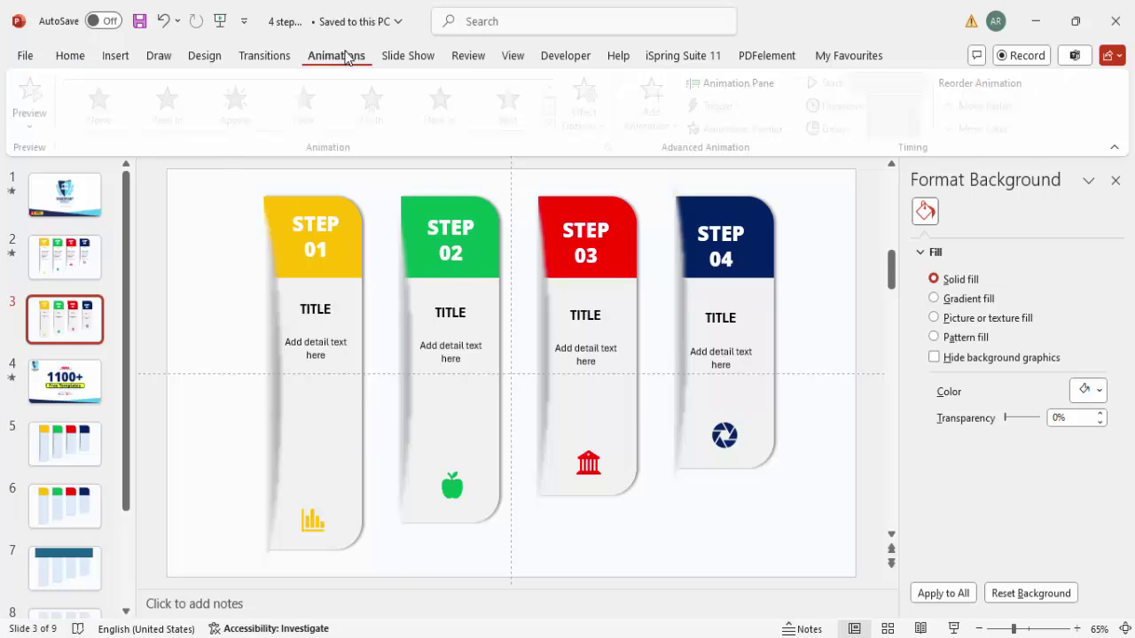
click(740, 84)
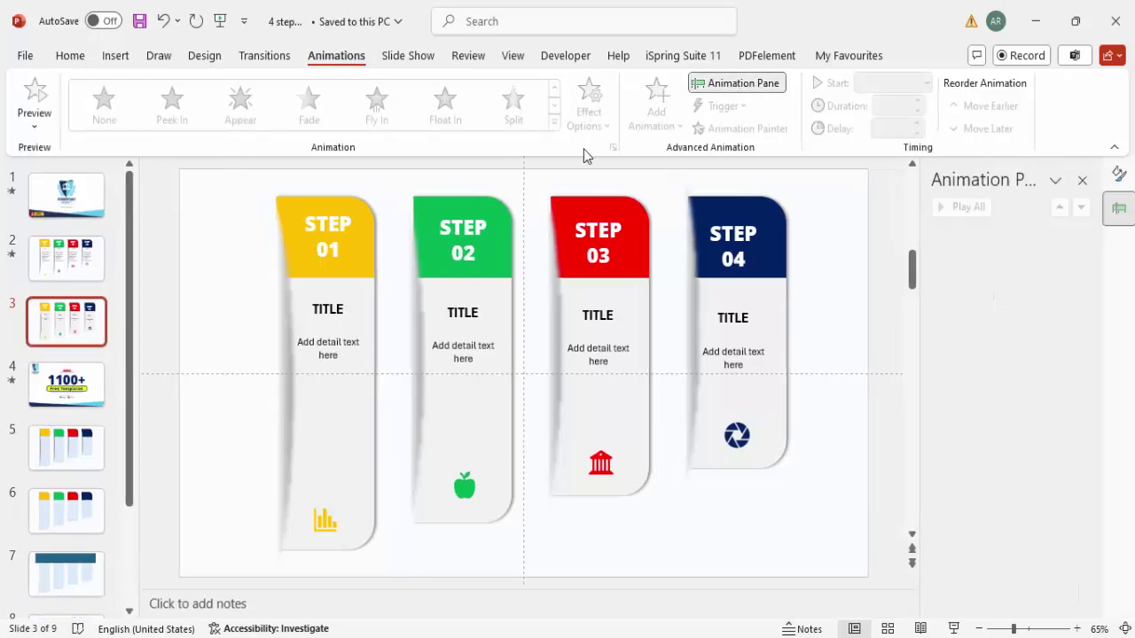
click(359, 450)
shift+click(476, 446)
shift+click(589, 445)
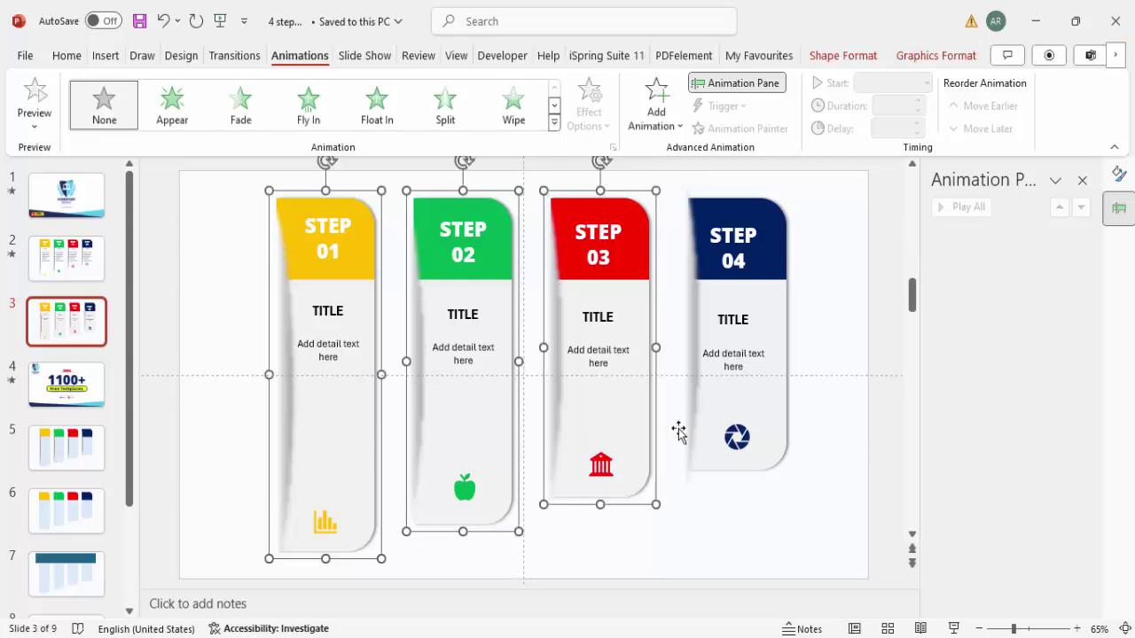
shift+click(717, 422)
Add the Peek In entrance effect from More Entrance Effects to the selected cards.
click(661, 113)
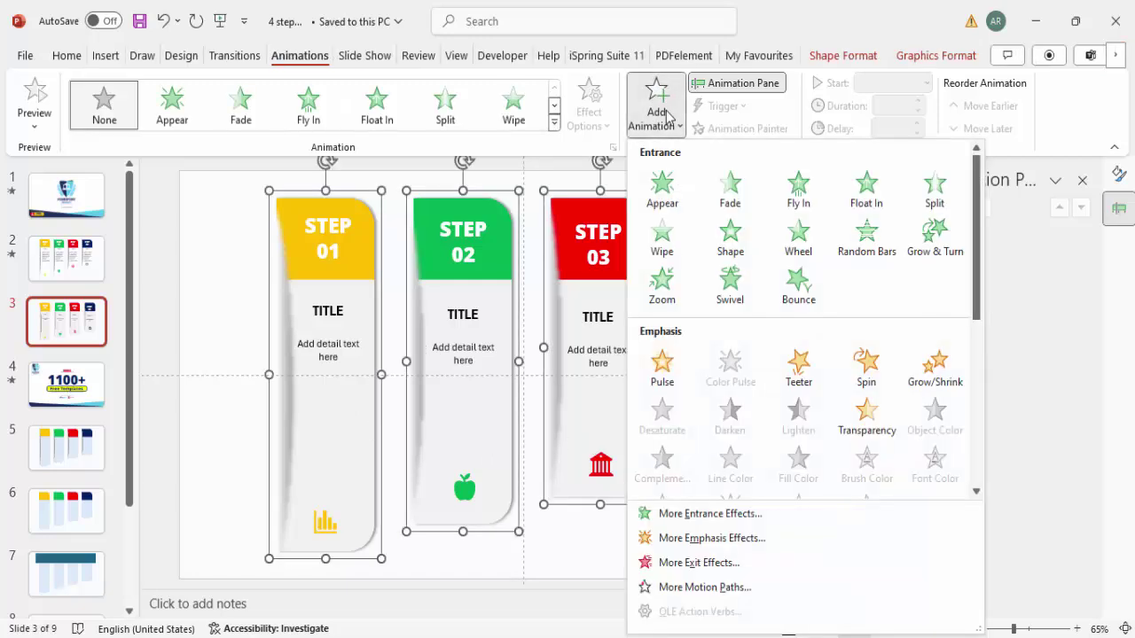
click(692, 515)
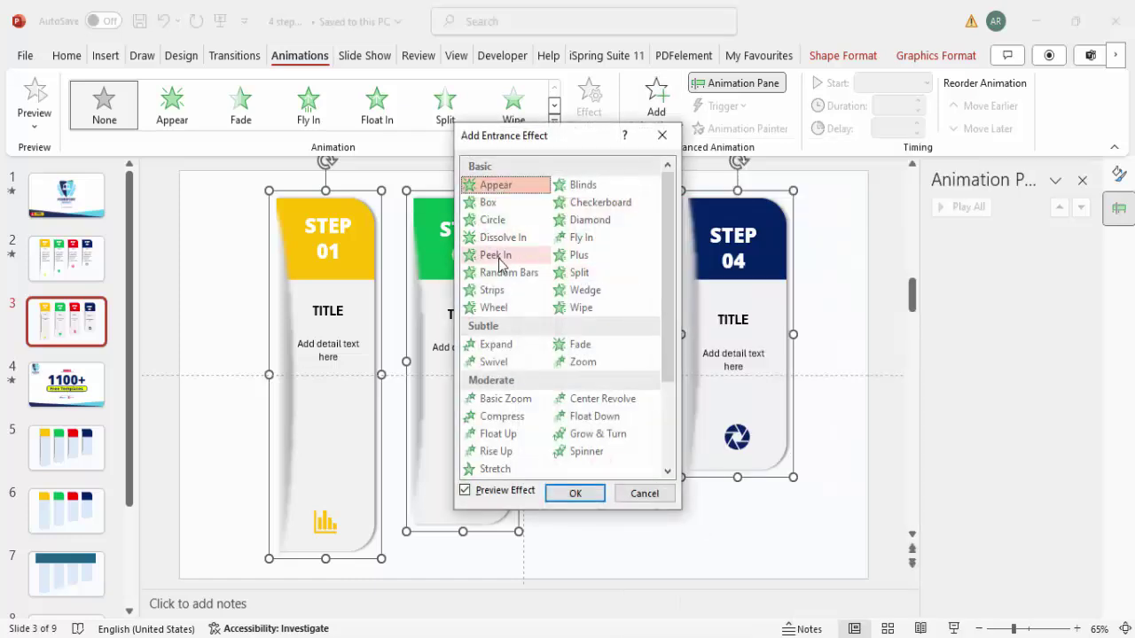
click(513, 258)
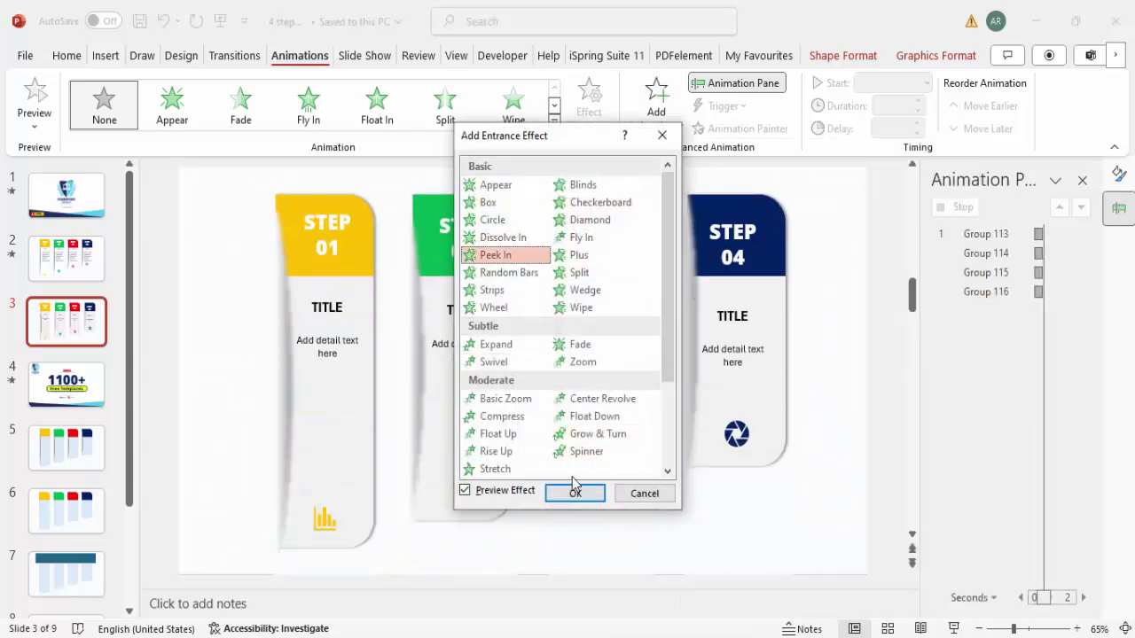
click(575, 493)
Set the cards' Peek In direction to From Left and start each card On Click.
click(653, 113)
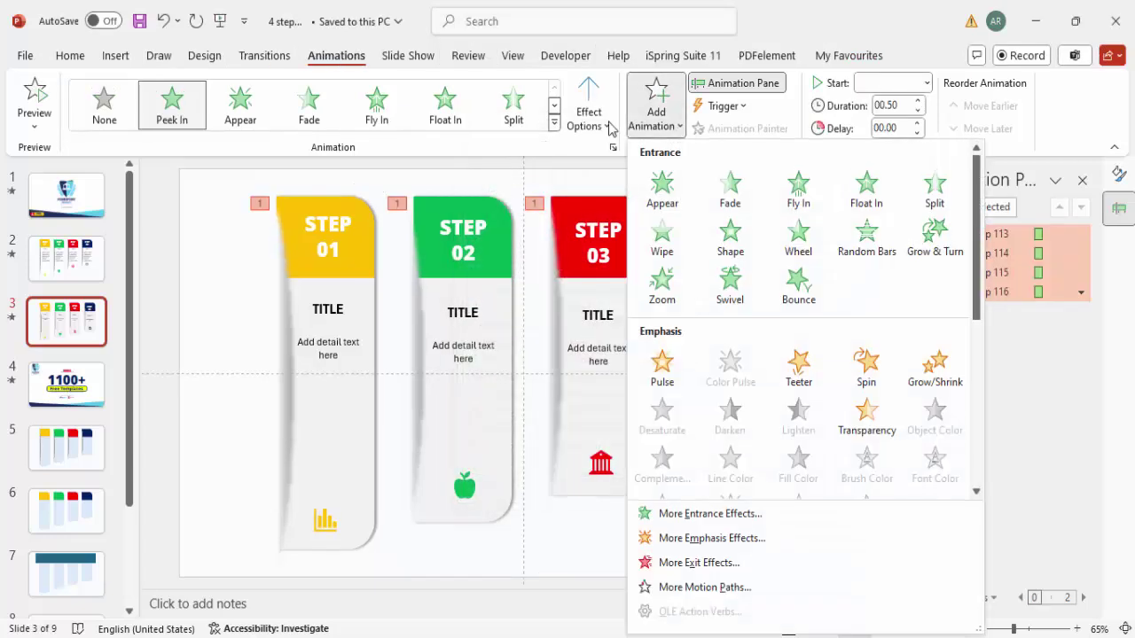
click(588, 115)
click(637, 228)
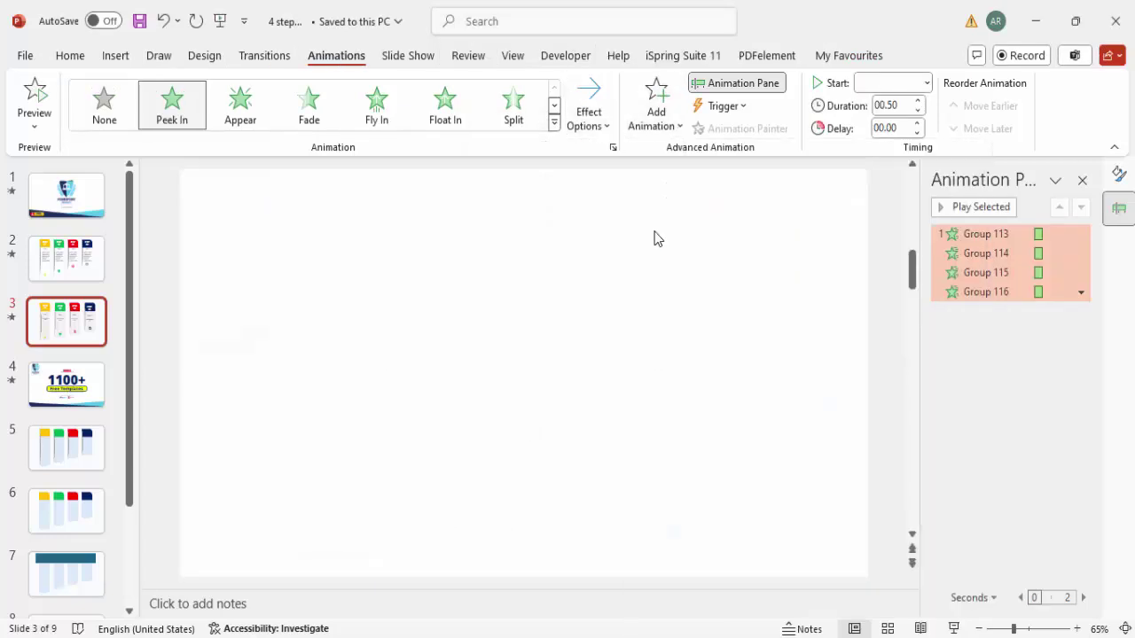
click(926, 82)
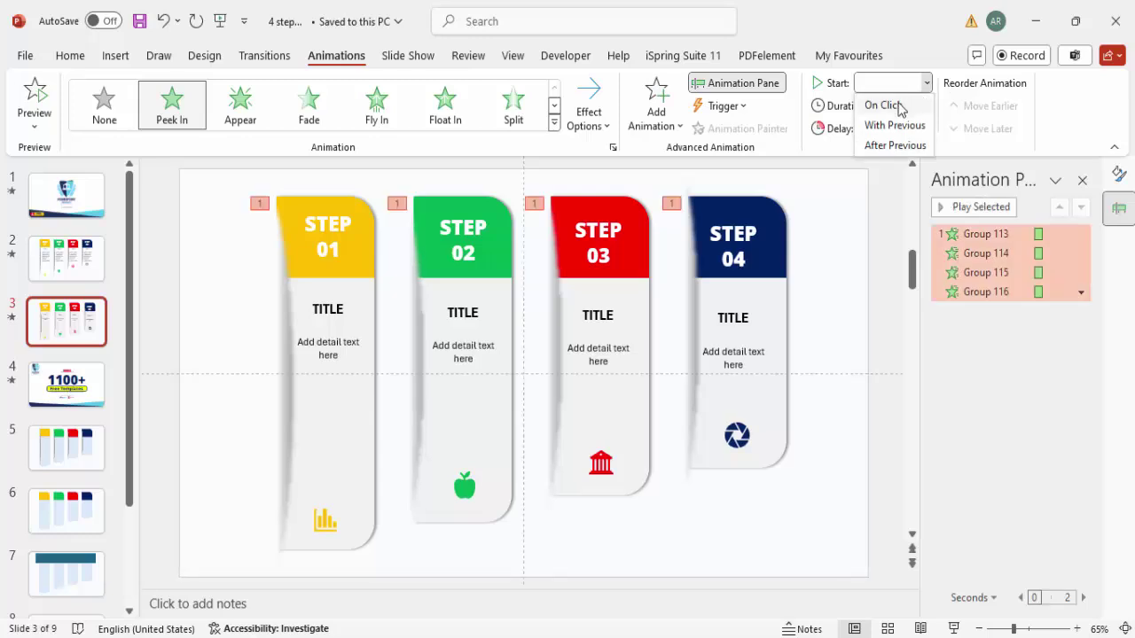
click(886, 106)
Deselect all and preview the slide show to watch the cards reveal in turn, then exit.
click(837, 193)
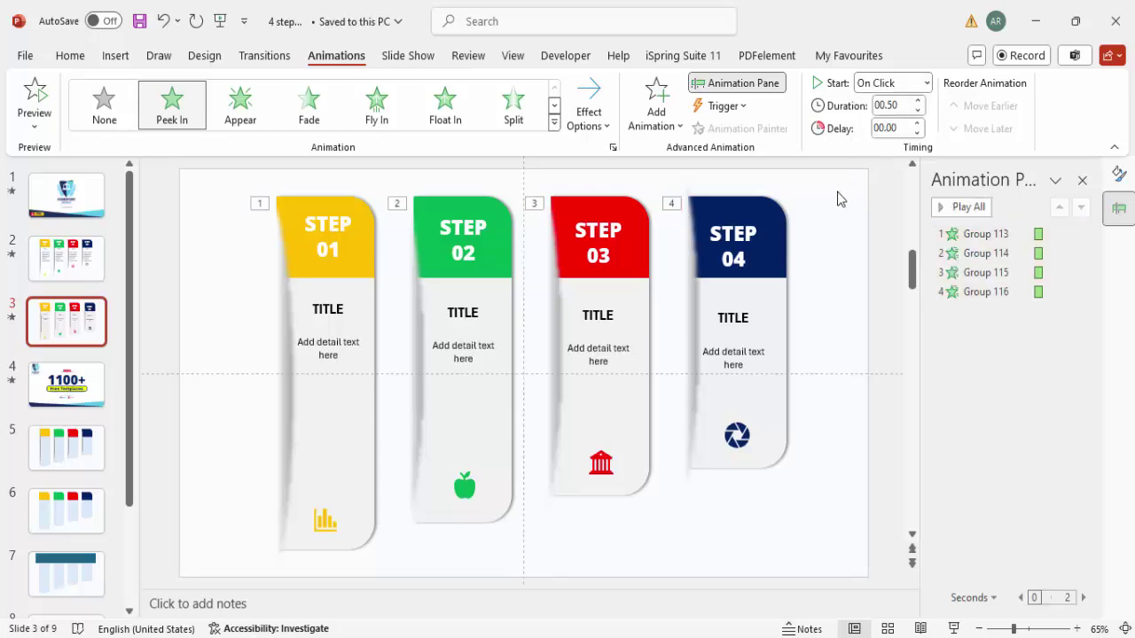
click(953, 629)
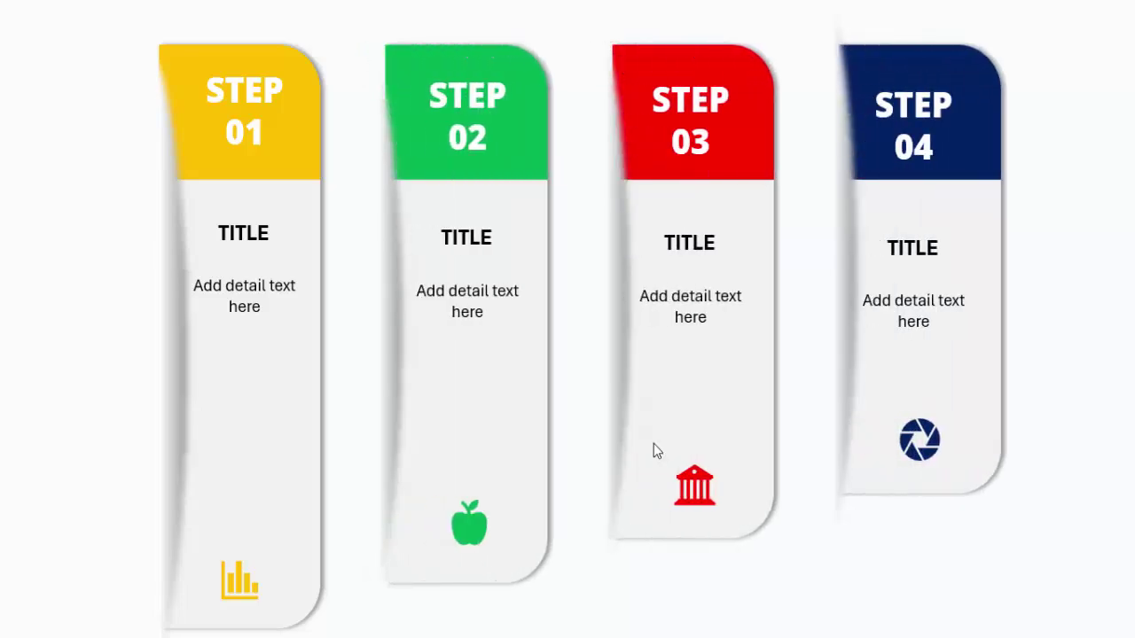
key(Escape)
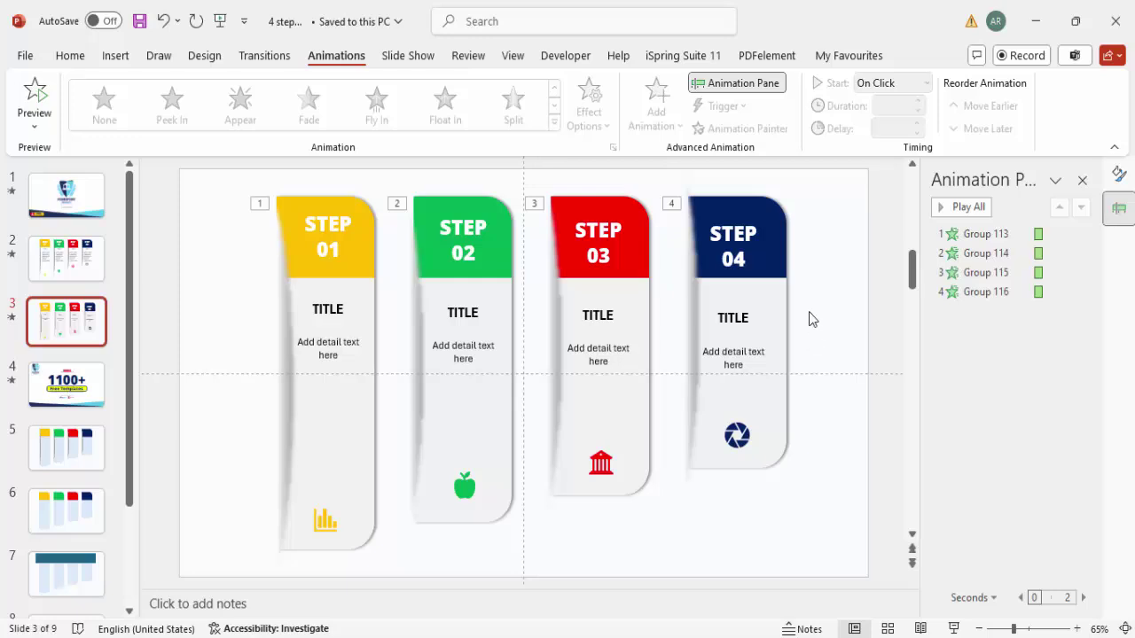